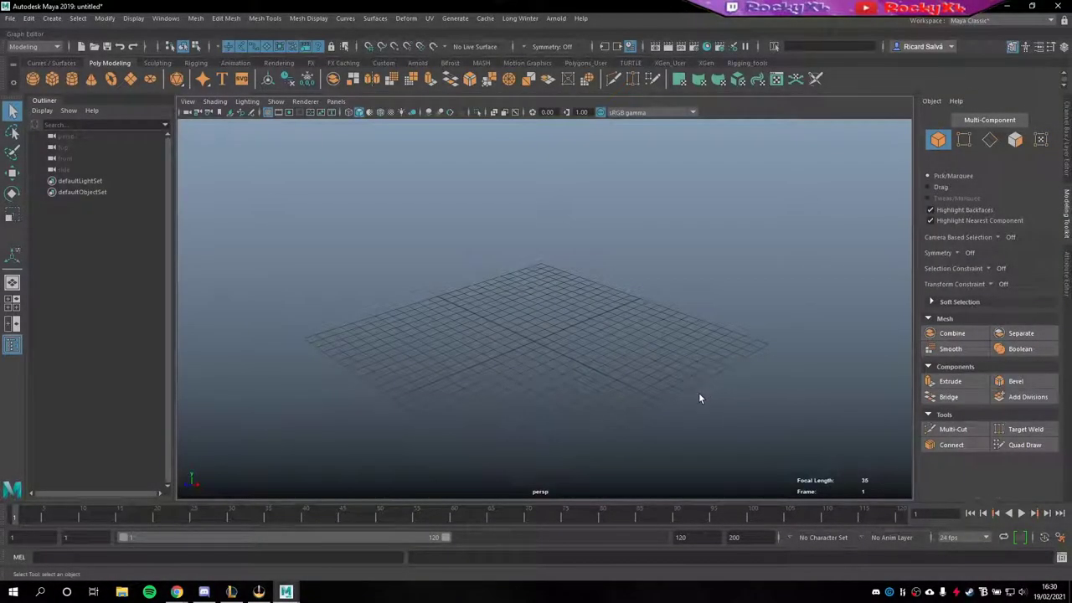
Step: Orbit around the empty grid and browse the mesh operations and mesh tools menus
mouse_move(678, 436)
left_mouse_down("alt")
mouse_move(662, 402)
mouse_move(575, 355)
left_mouse_up("alt")
left_click_drag(515, 339, 441, 287, "alt")
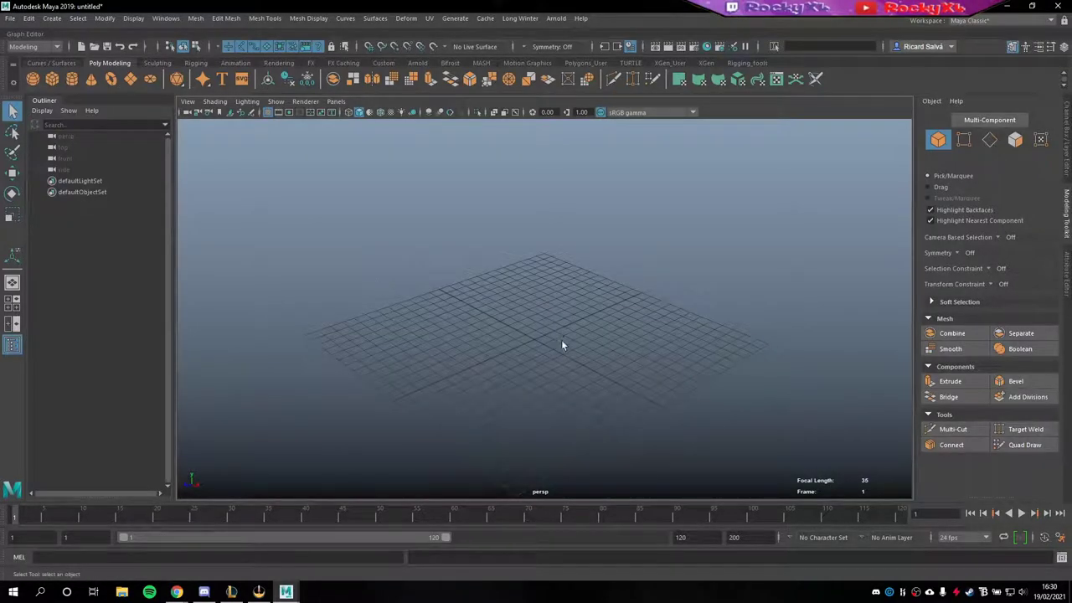
mouse_move(562, 346)
left_mouse_down("alt")
mouse_move(500, 328)
mouse_move(563, 323)
mouse_move(514, 319)
mouse_move(544, 314)
left_mouse_up("alt")
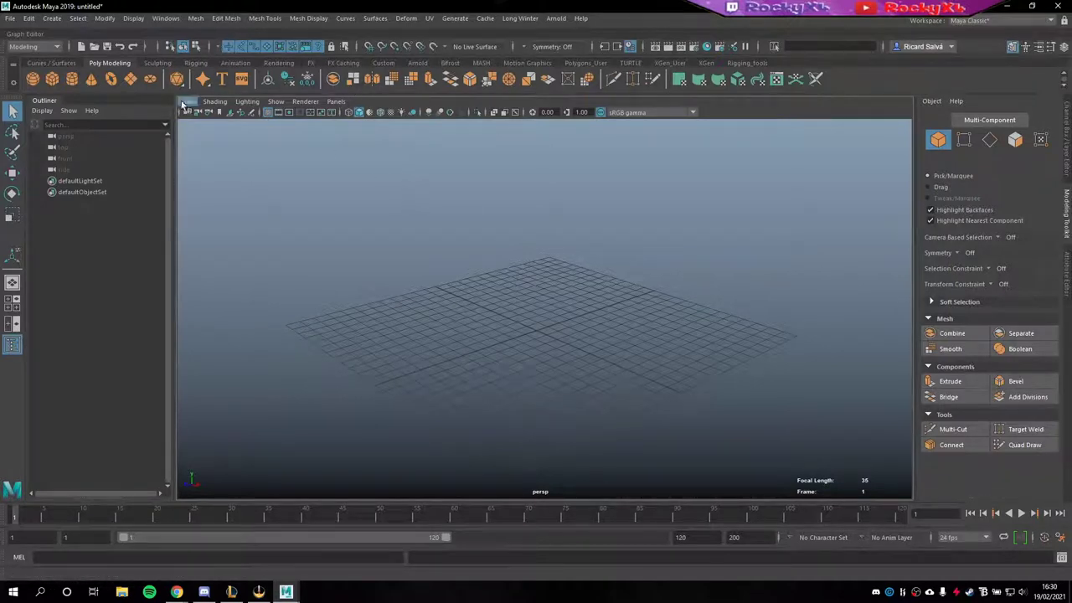
left_click(197, 21)
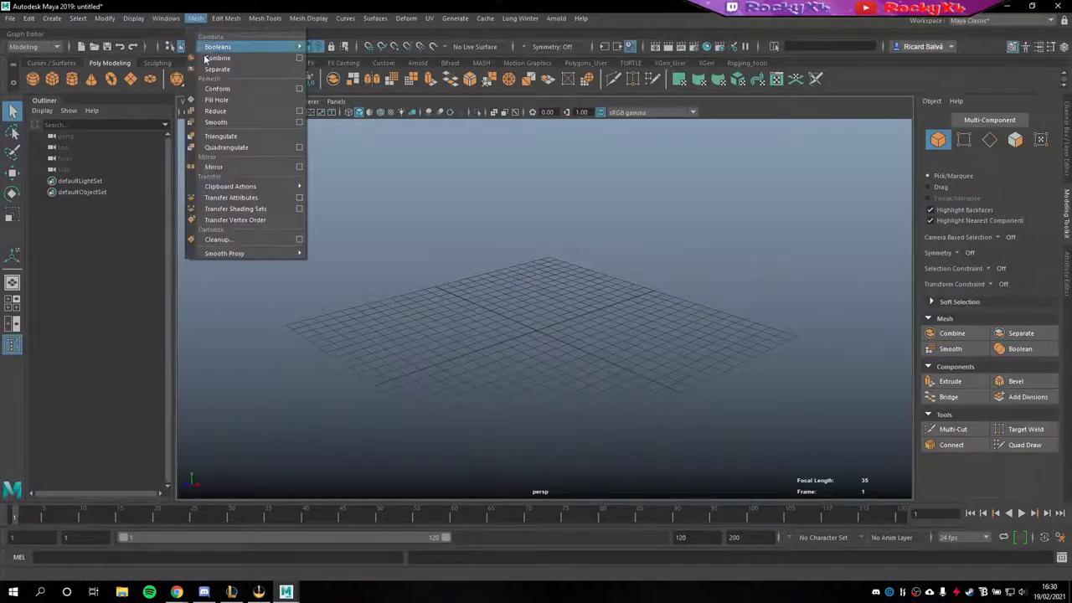
left_click(219, 19)
left_click(220, 21)
mouse_move(264, 18)
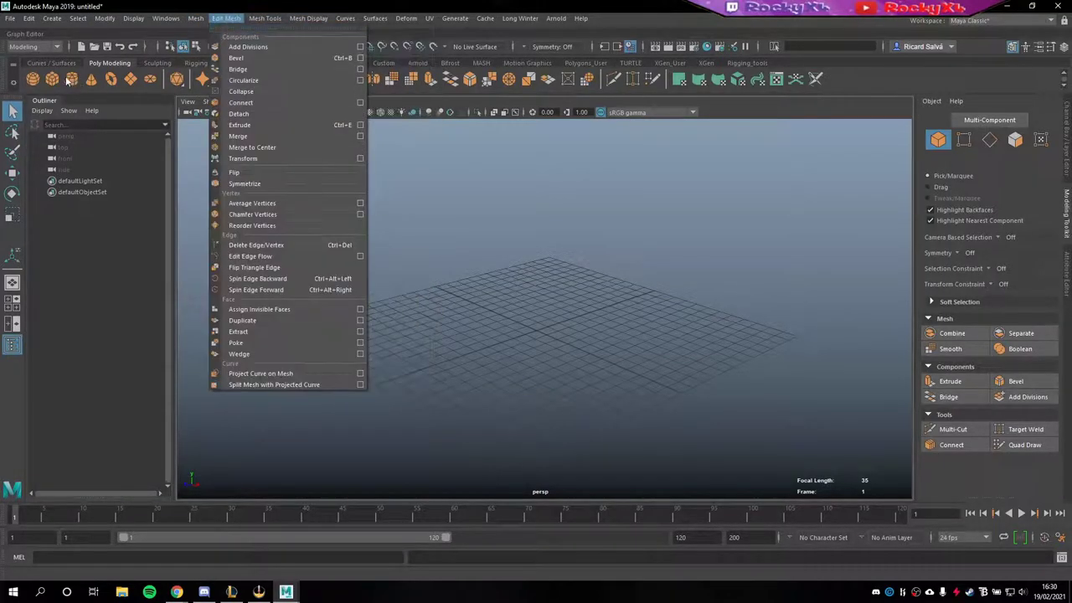
left_click(609, 184)
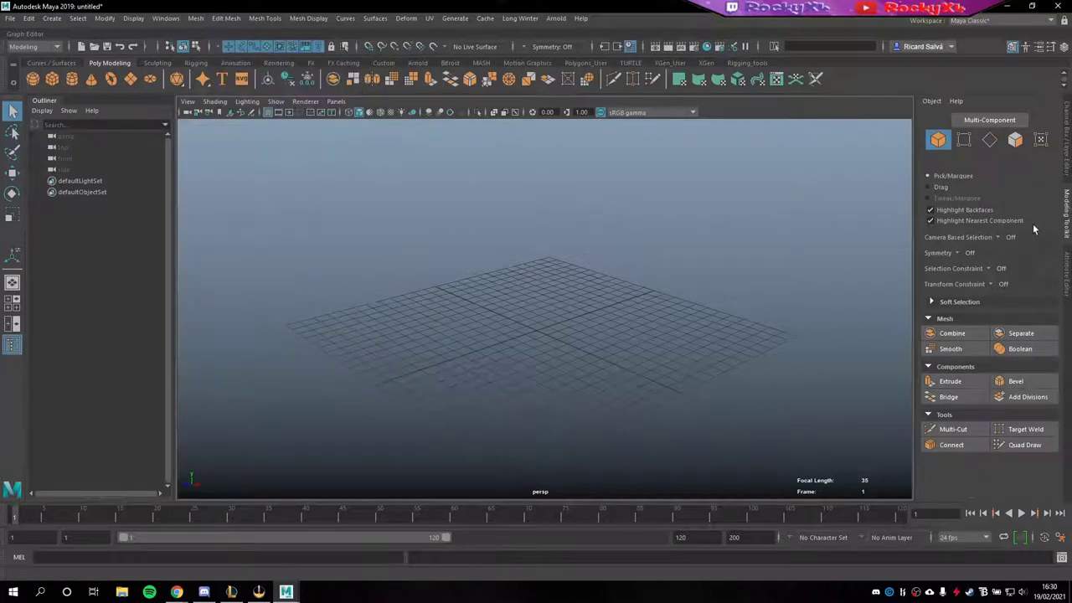
Step: Toggle the Channel Box, Attribute Editor and Modeling Toolkit side panels
left_click(1066, 167)
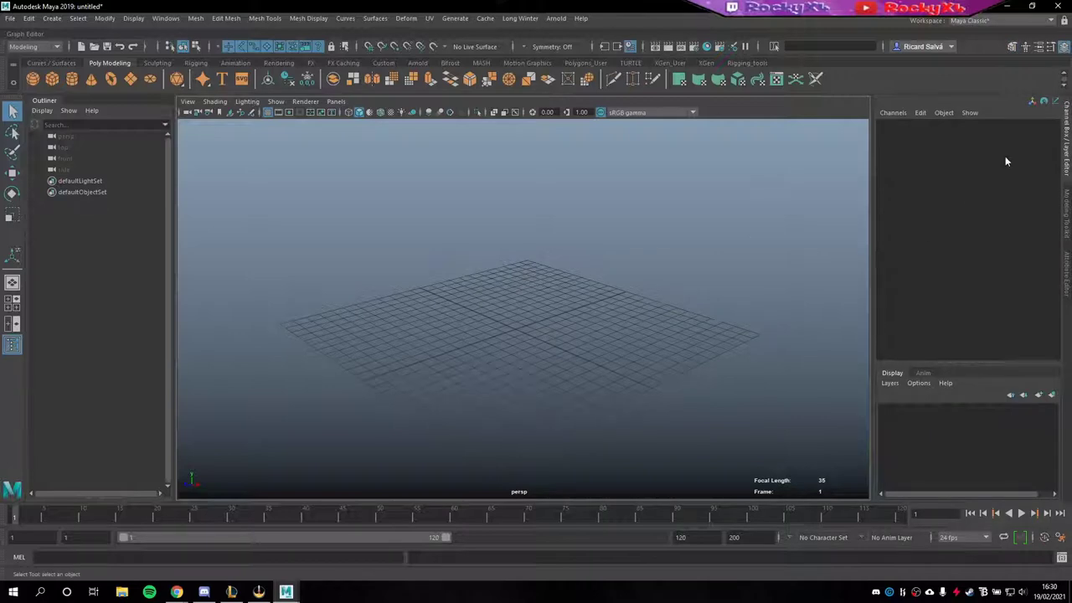
left_click(1067, 272)
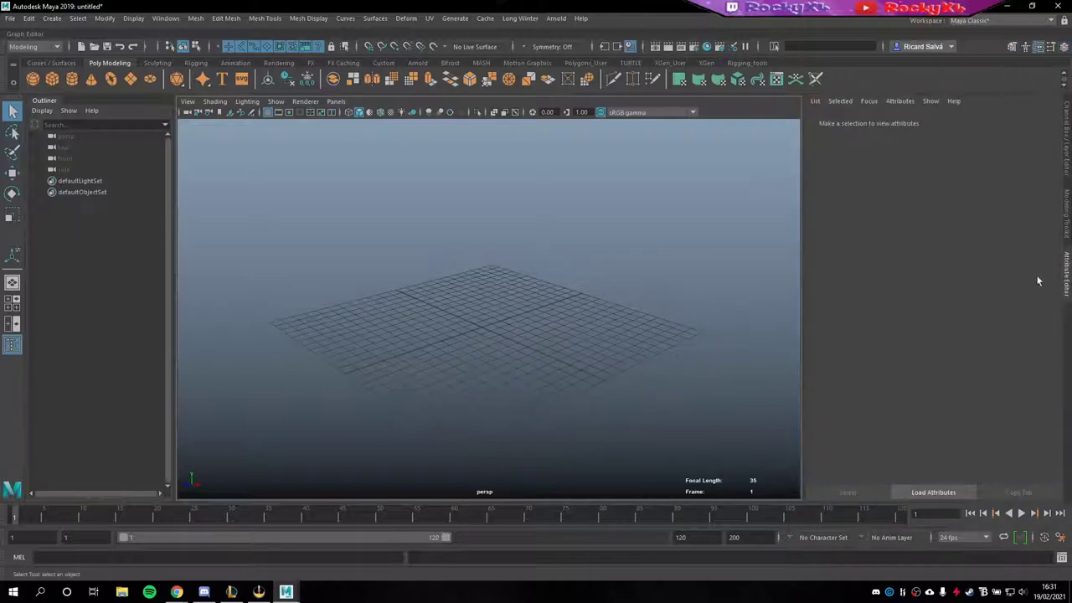
left_click(1066, 214)
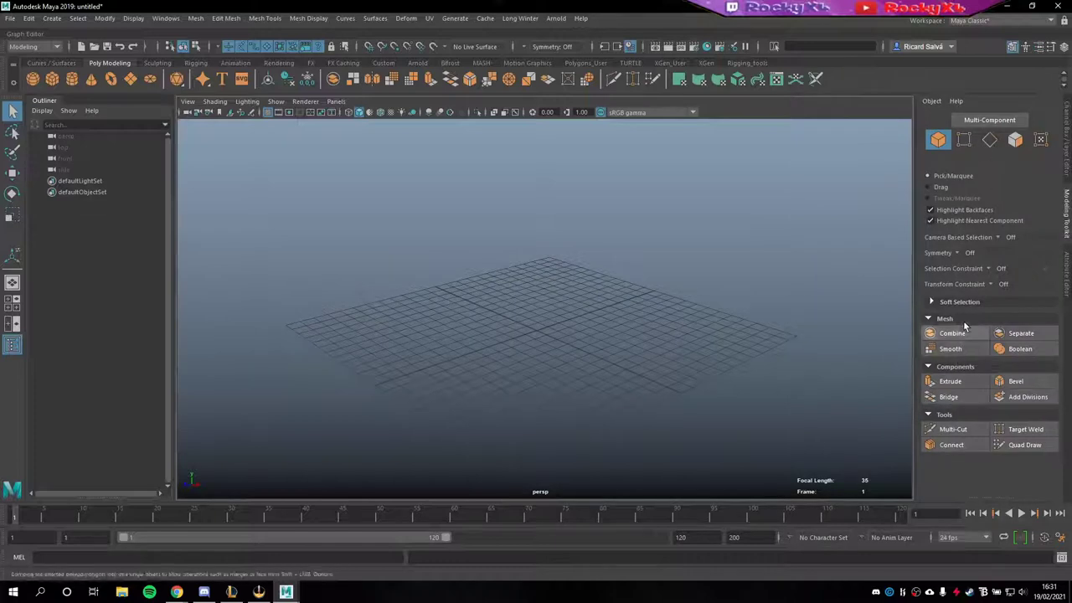
mouse_move(296, 246)
left_mouse_down("alt")
mouse_move(521, 328)
mouse_move(445, 326)
mouse_move(508, 327)
left_mouse_up("alt")
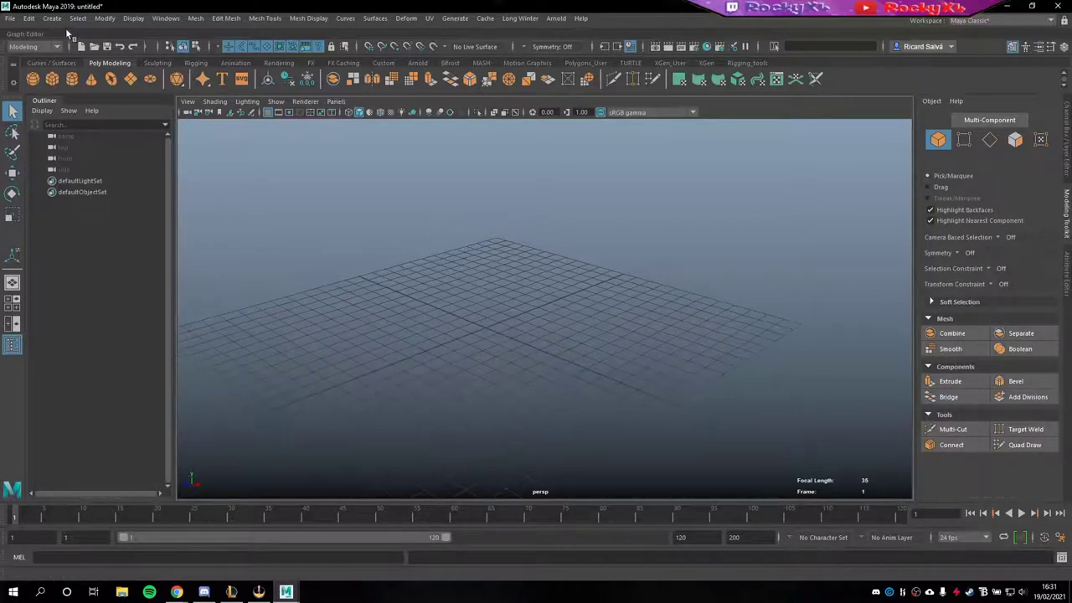
Step: Draw a polygon cube, pCube1, on the grid
left_click(53, 46)
left_click(23, 59)
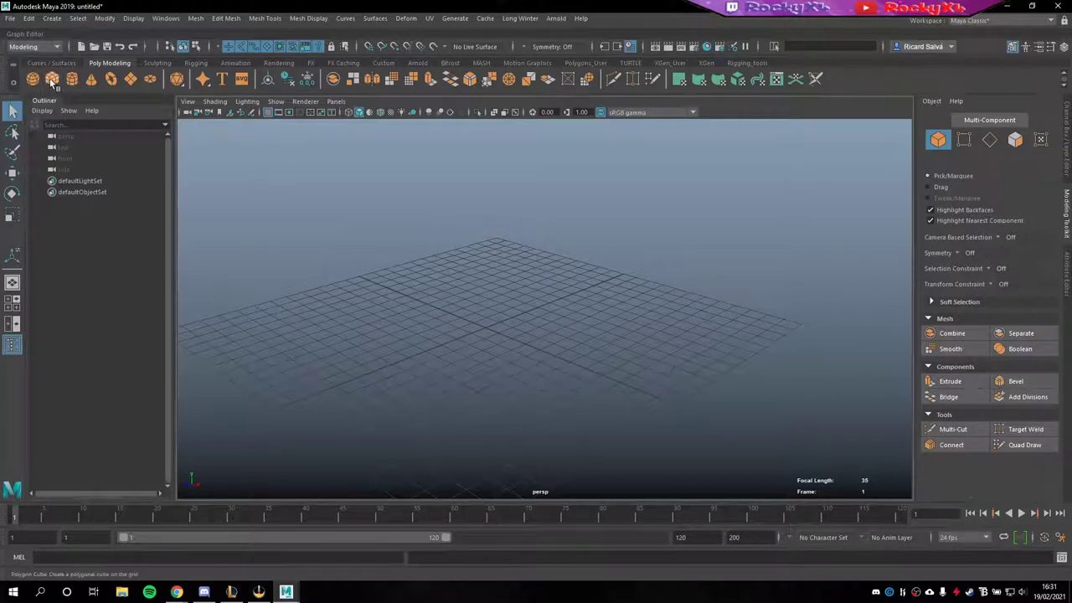
left_click(33, 79)
mouse_move(492, 312)
left_mouse_down()
mouse_move(503, 371)
mouse_move(500, 277)
left_mouse_up()
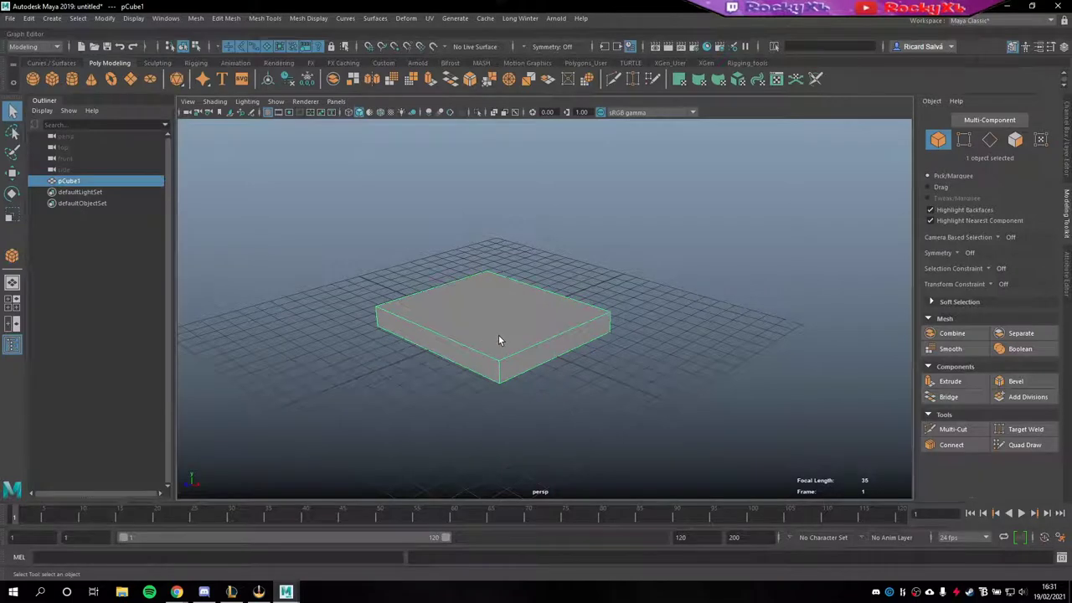
Step: Scale the cube into a tall box and raise it upward
key("r")
mouse_move(491, 270)
left_mouse_down()
mouse_move(488, 206)
mouse_move(461, 122)
left_mouse_up()
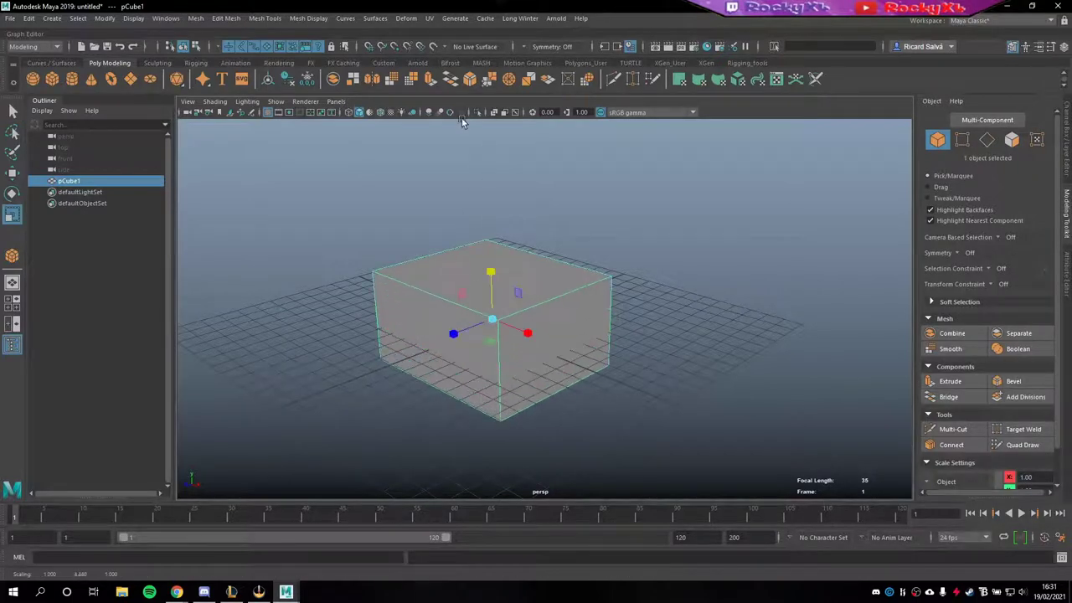
key("w")
mouse_move(488, 283)
left_mouse_down()
mouse_move(480, 243)
mouse_move(362, 284)
left_mouse_up()
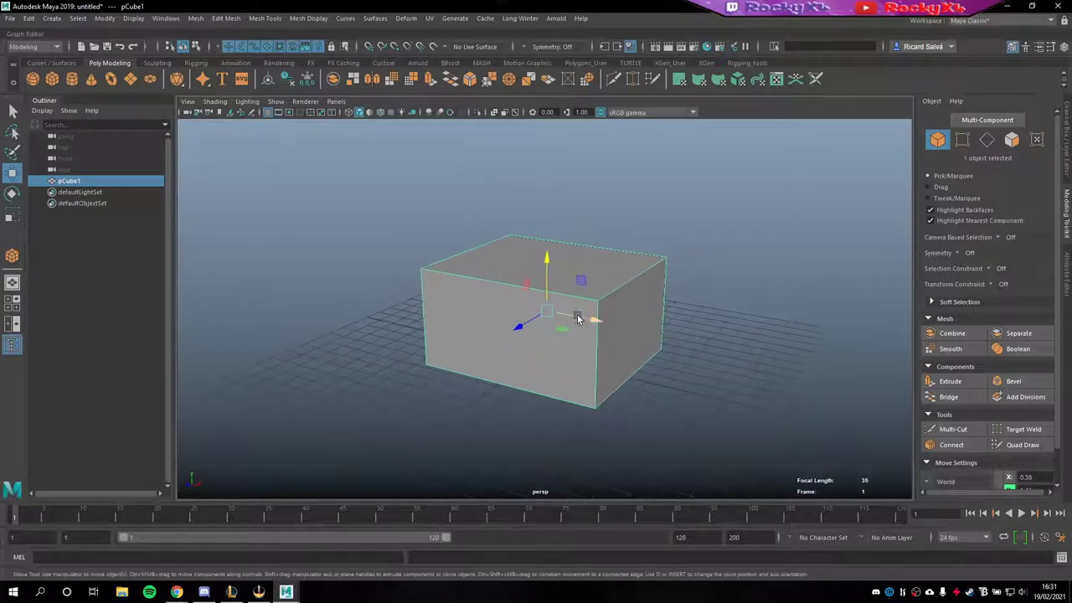
mouse_move(578, 310)
left_mouse_down("alt")
mouse_move(583, 344)
mouse_move(550, 352)
left_mouse_up("alt")
scroll(652, 360, "up", 3)
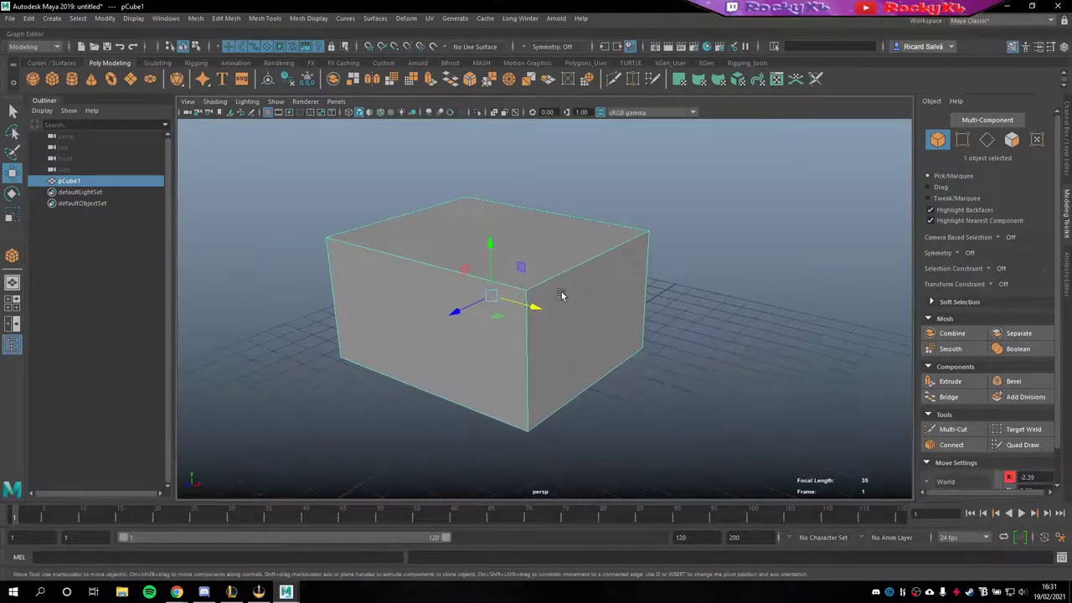
mouse_move(562, 291)
left_mouse_down("alt")
mouse_move(589, 318)
mouse_move(618, 314)
mouse_move(588, 309)
mouse_move(584, 283)
mouse_move(639, 279)
mouse_move(594, 287)
left_mouse_up("alt")
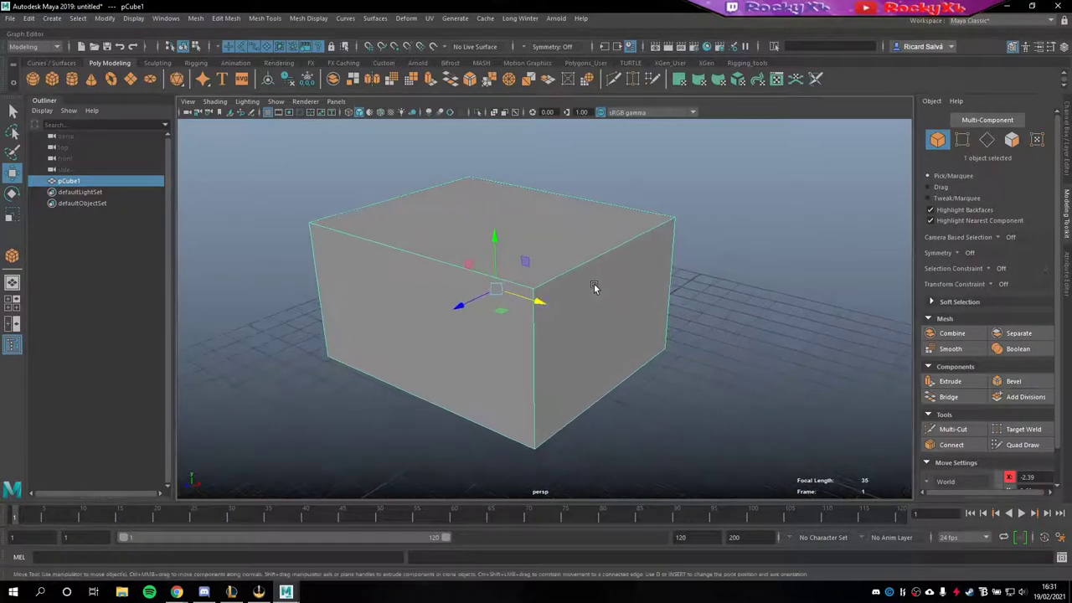
Step: Switch the cube between Object Mode and Face component mode
right_click(484, 260)
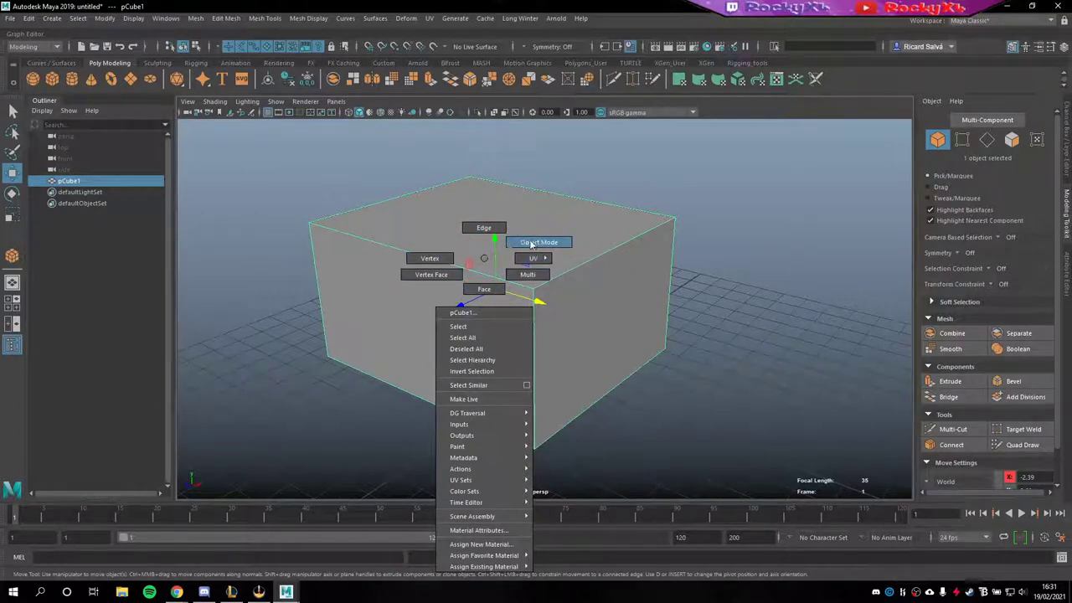
left_click(536, 244)
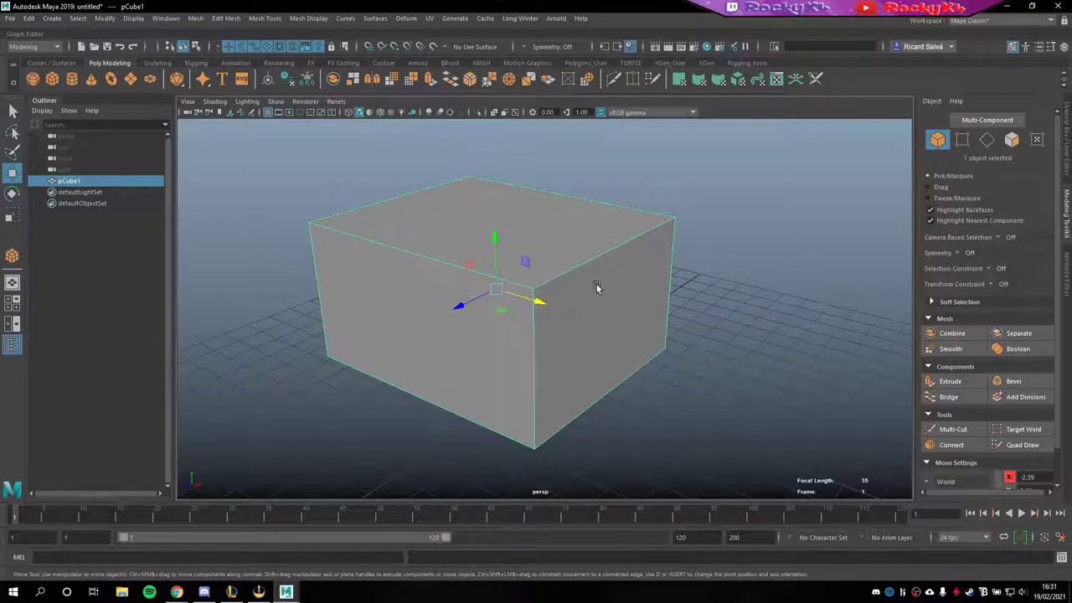
right_click(488, 242)
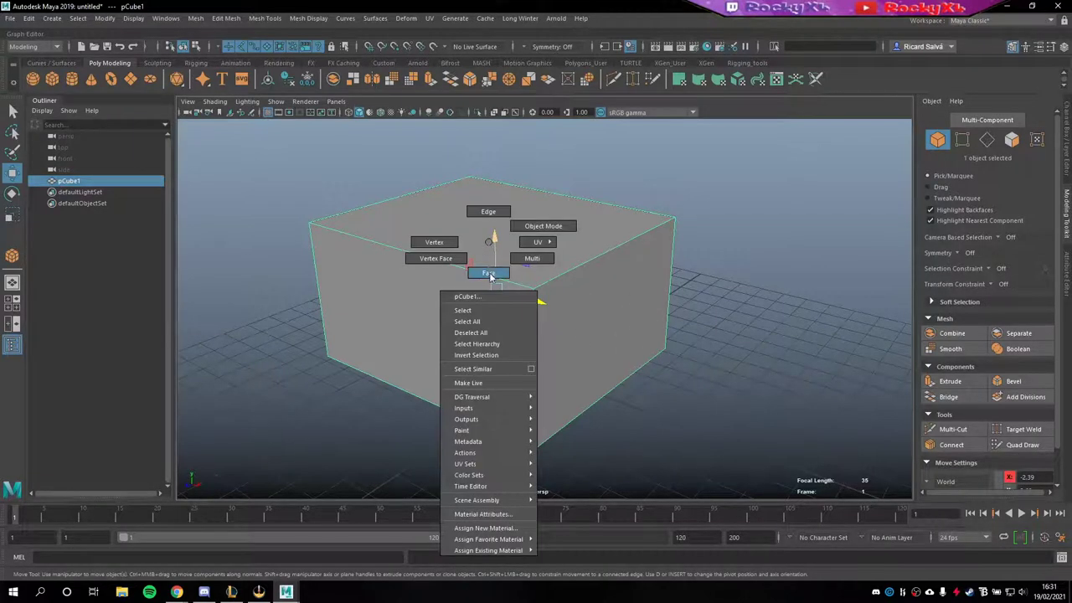
left_click(489, 274)
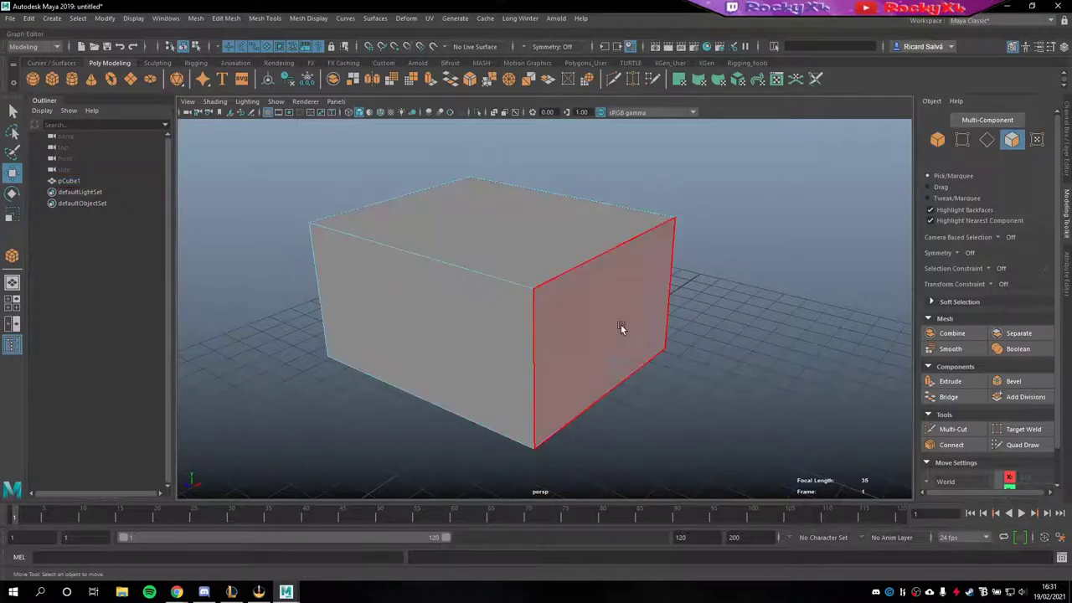
Step: Select the cube's top corner vertices in Vertex mode
right_click_drag(509, 264, 468, 265)
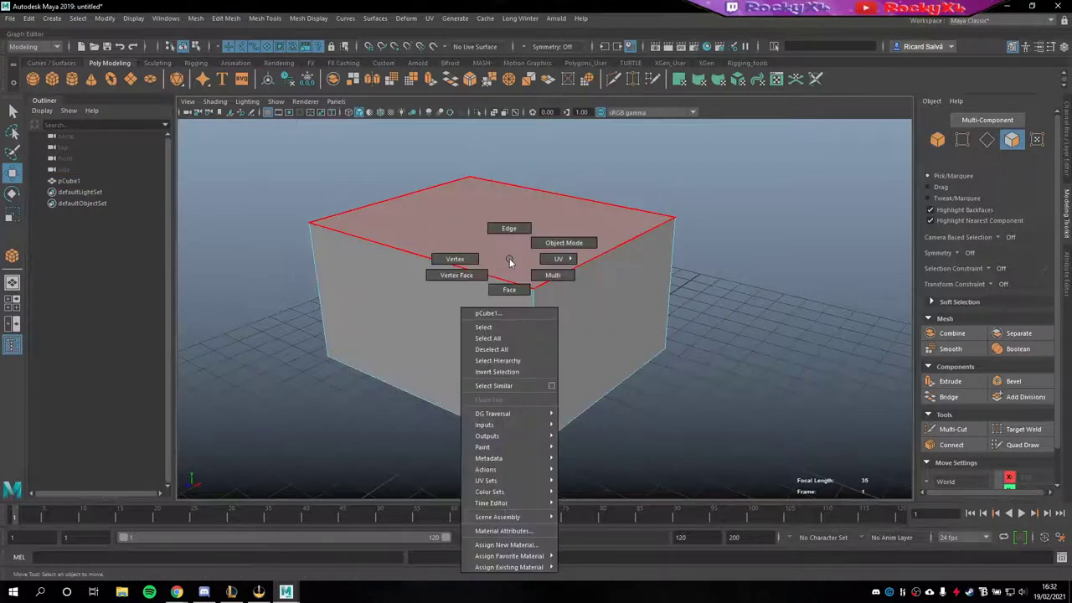
left_click(530, 291)
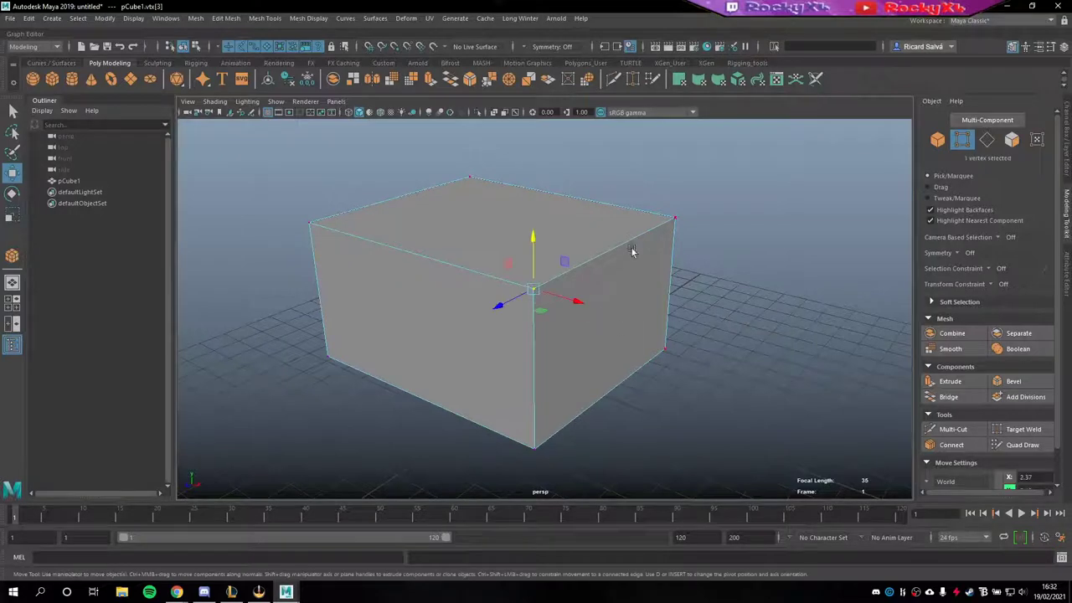
left_click(671, 220)
left_click(458, 186)
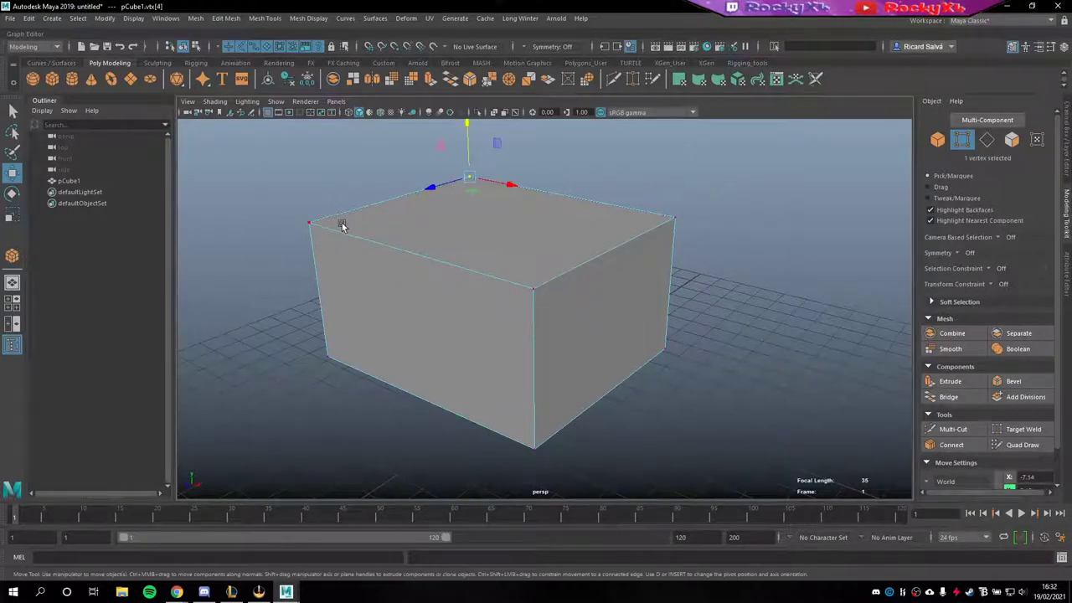
left_click(320, 216)
Step: Select several top, bottom and vertical edges of the cube in Edge mode
right_click_drag(495, 245, 495, 220)
left_click(588, 261)
left_click(557, 195)
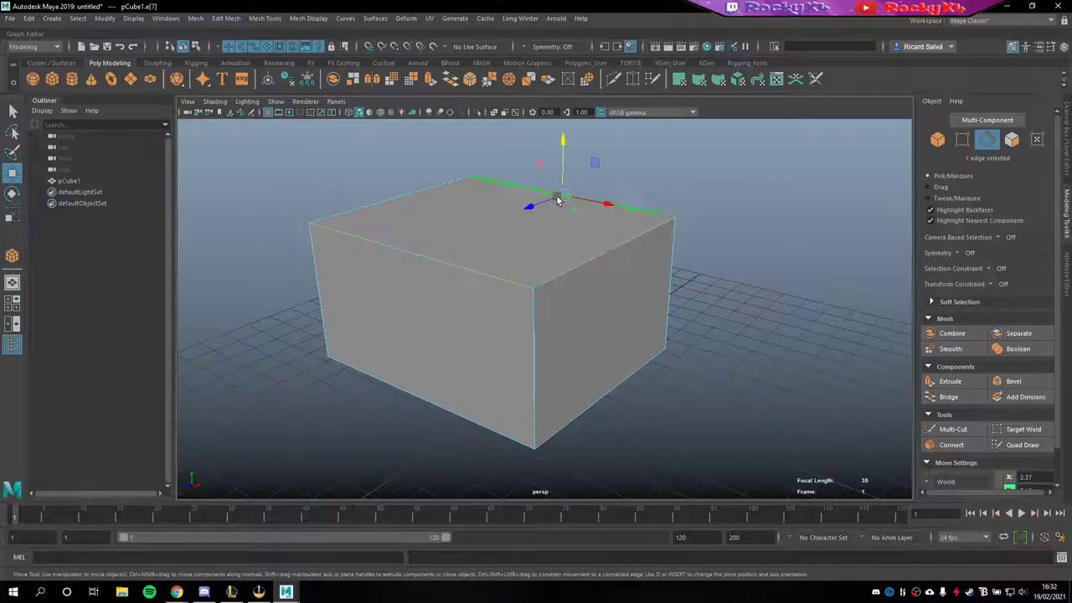
left_click(402, 210)
left_click(442, 345)
left_click(497, 296)
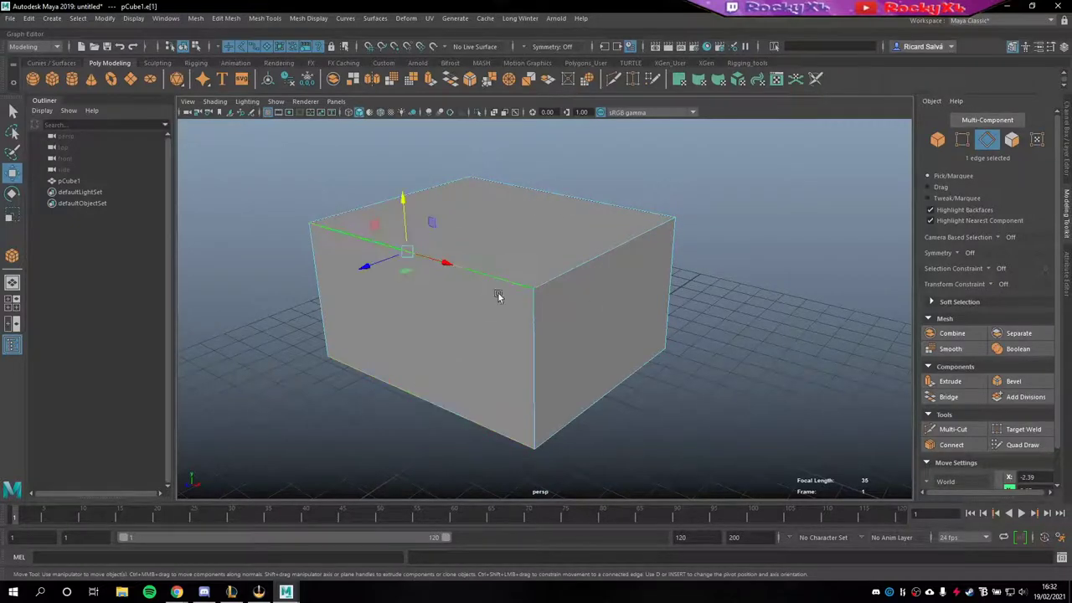
left_click(514, 299)
left_click(506, 280)
Step: Return to Object Mode and reframe the camera to show the whole cube
right_click(504, 248)
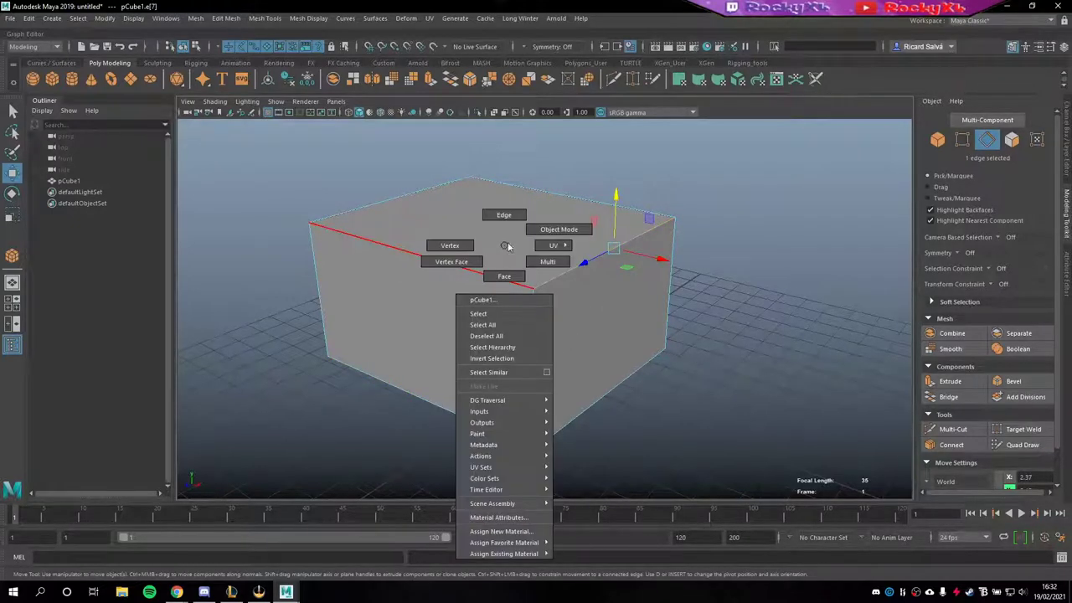
left_click(559, 229)
mouse_move(564, 288)
left_mouse_down("alt")
mouse_move(586, 307)
mouse_move(467, 292)
mouse_move(568, 317)
mouse_move(565, 304)
mouse_move(550, 328)
mouse_move(616, 326)
mouse_move(545, 323)
mouse_move(553, 354)
mouse_move(587, 352)
left_mouse_up("alt")
middle_click_drag(587, 352, 589, 337, "alt")
scroll(581, 342, "down", 2)
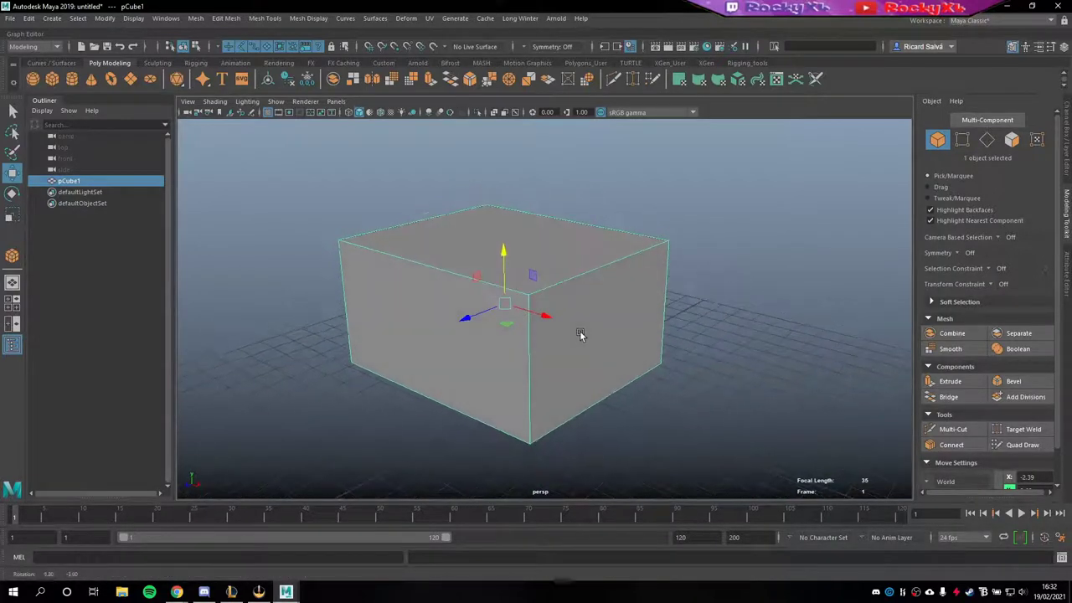
right_click_drag(603, 327, 548, 328, "alt")
middle_click_drag(548, 328, 546, 350, "alt")
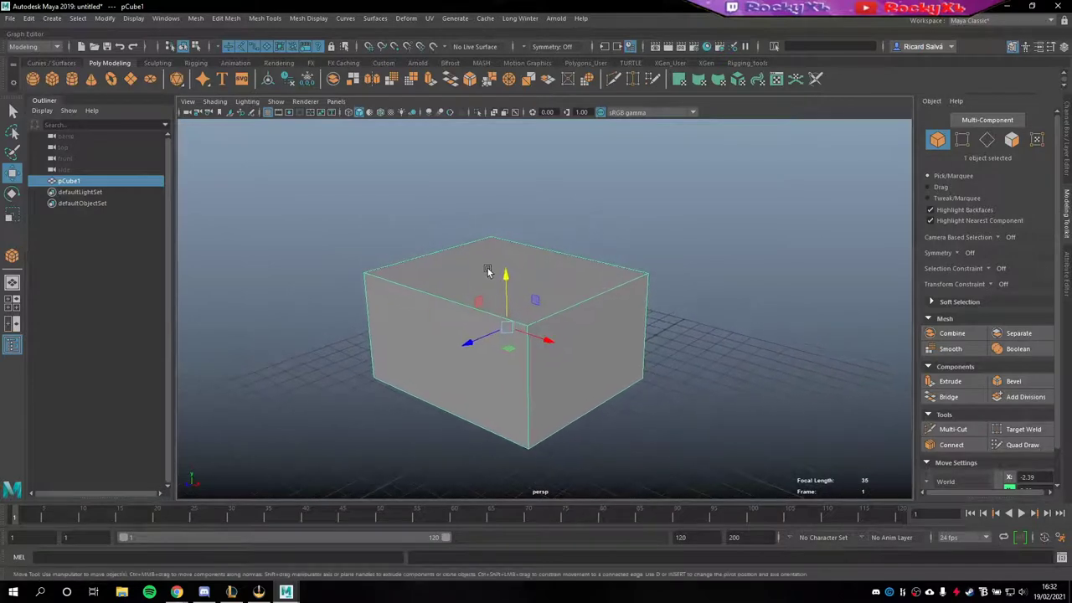
right_click_drag(484, 265, 485, 297)
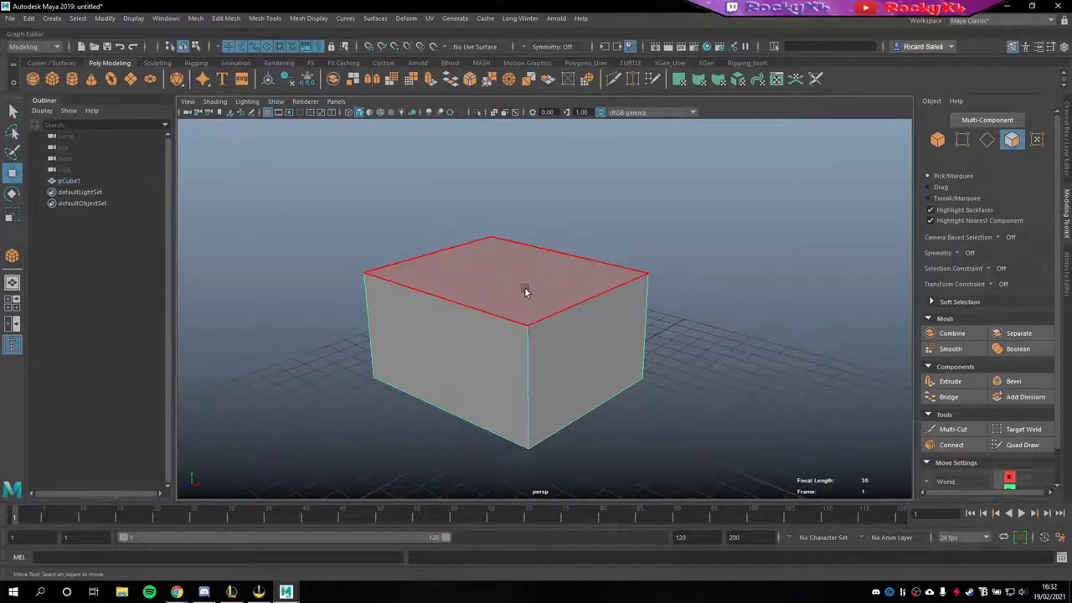
Step: Extrude the cube's top face upward to Local Translate Z 4.022
left_click(524, 290)
middle_click_drag(647, 319, 631, 330, "alt")
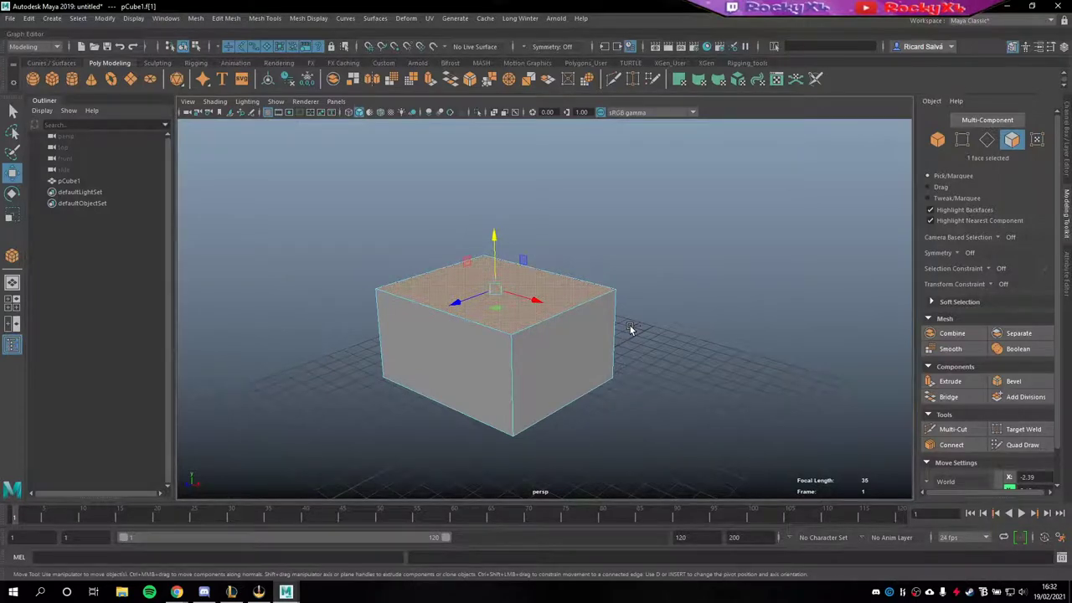
key("ctrl+e")
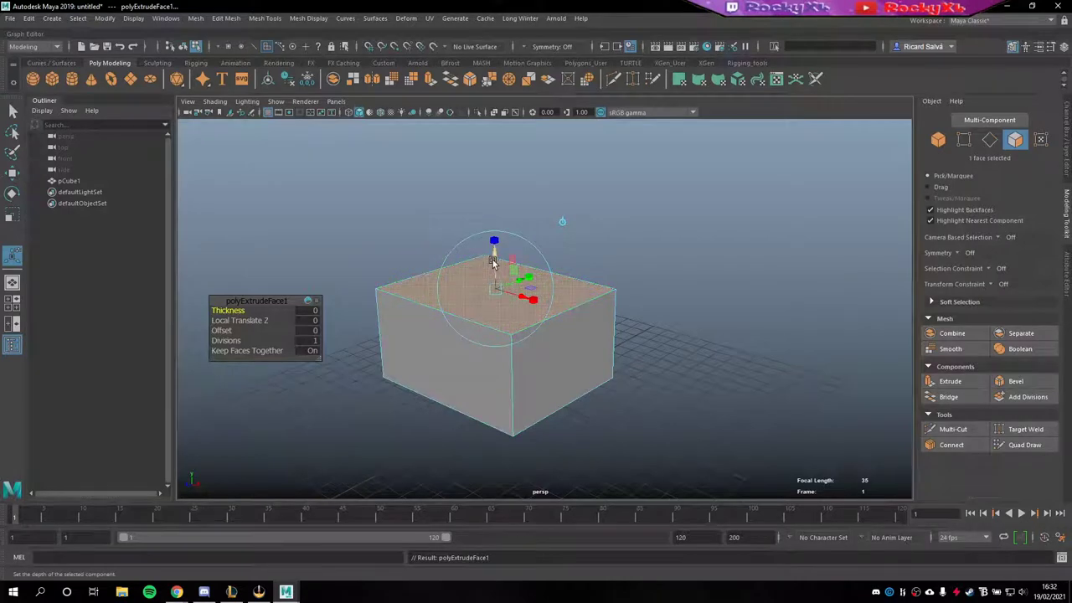
middle_click_drag(600, 259, 624, 265, "alt")
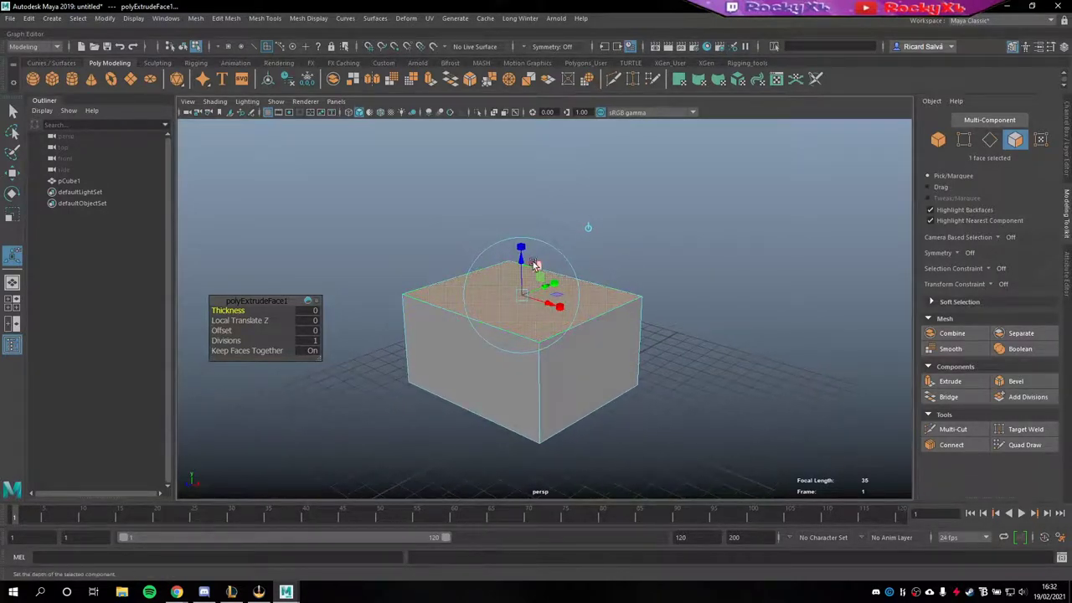
left_click_drag(522, 253, 511, 145)
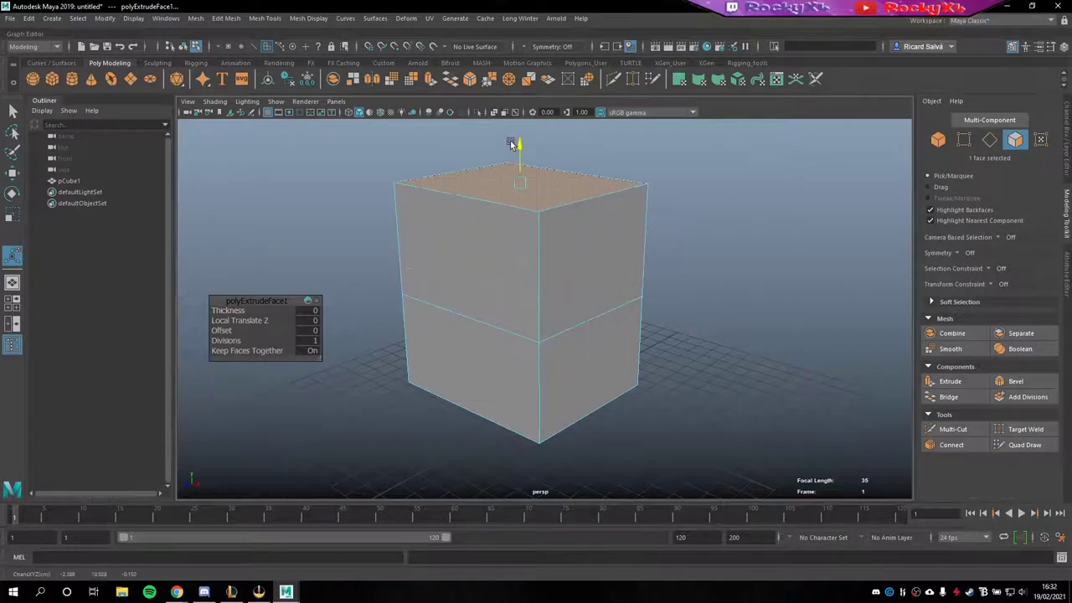
left_click(511, 144)
Step: Undo the stray moves and skews of the extruded top face
mouse_move(596, 239)
left_mouse_down("alt")
mouse_move(534, 223)
mouse_move(577, 293)
mouse_move(551, 307)
mouse_move(606, 290)
mouse_move(602, 308)
mouse_move(541, 263)
mouse_move(491, 263)
mouse_move(509, 254)
left_mouse_up("alt")
key("ctrl+z")
key("ctrl+z")
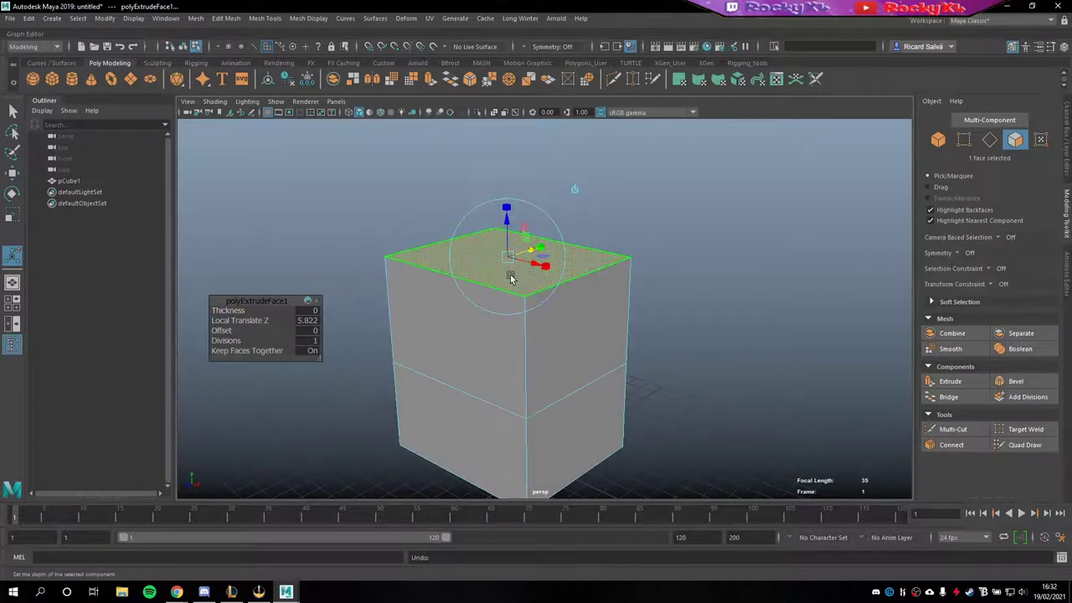
mouse_move(507, 228)
left_mouse_down()
mouse_move(520, 281)
mouse_move(578, 275)
mouse_move(606, 324)
left_mouse_up()
key("ctrl+z")
key("ctrl+z")
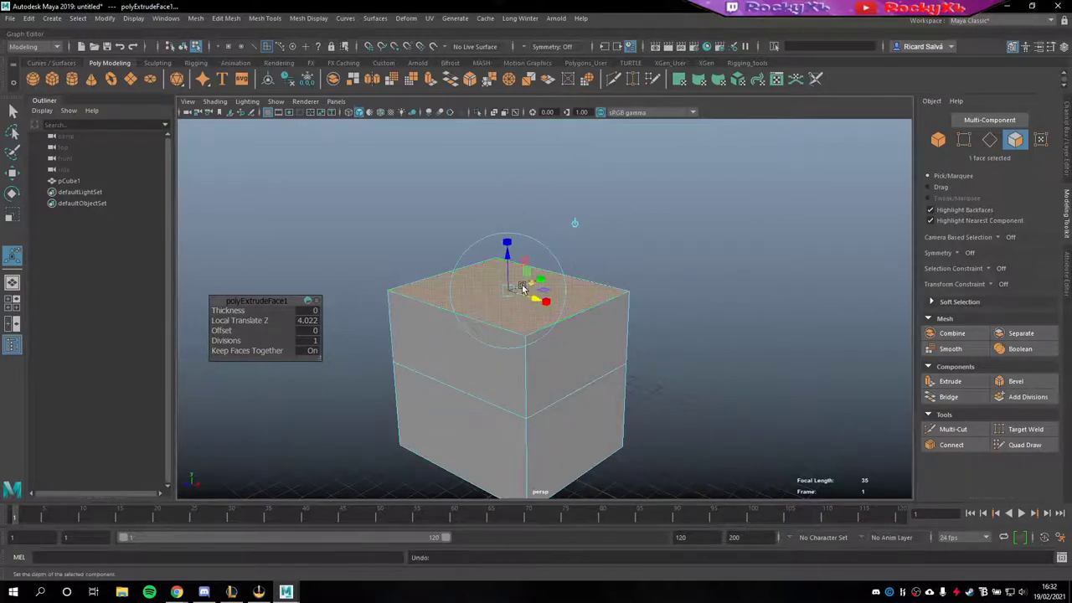
left_click_drag(521, 289, 486, 295)
key("ctrl+z")
middle_click_drag(677, 319, 669, 274, "alt")
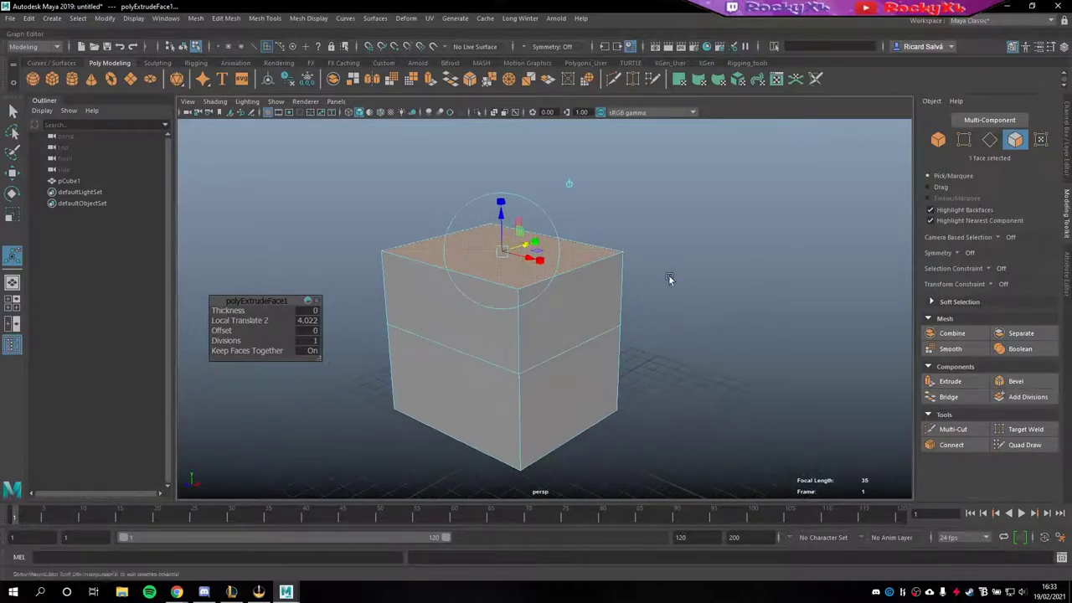
Step: Undo back to the plain cube and select its top and front-right faces
left_click(595, 375, "shift")
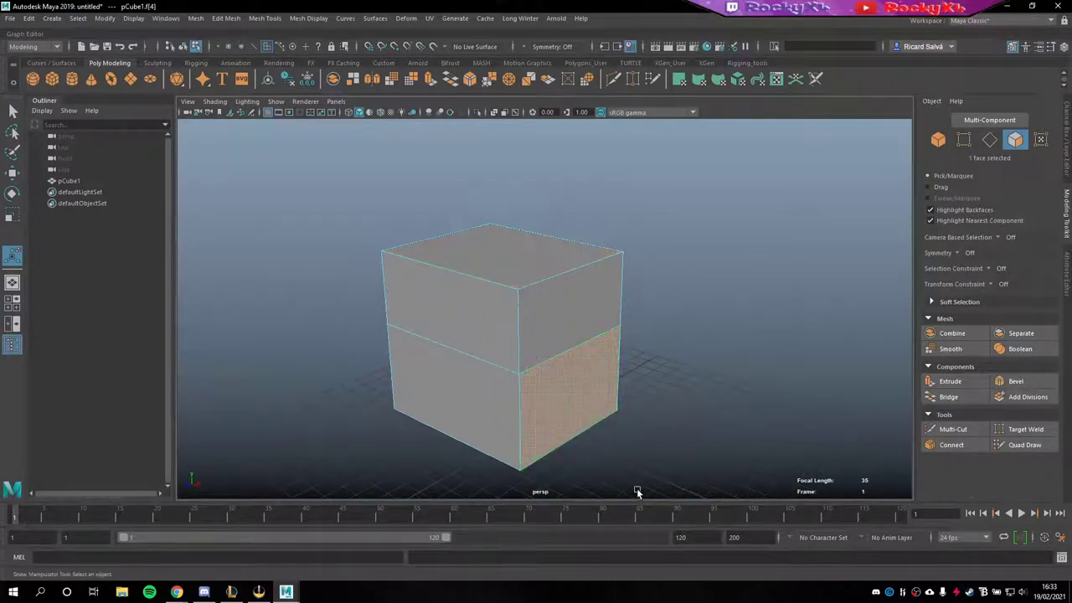
right_click_drag(662, 328, 671, 301, "alt")
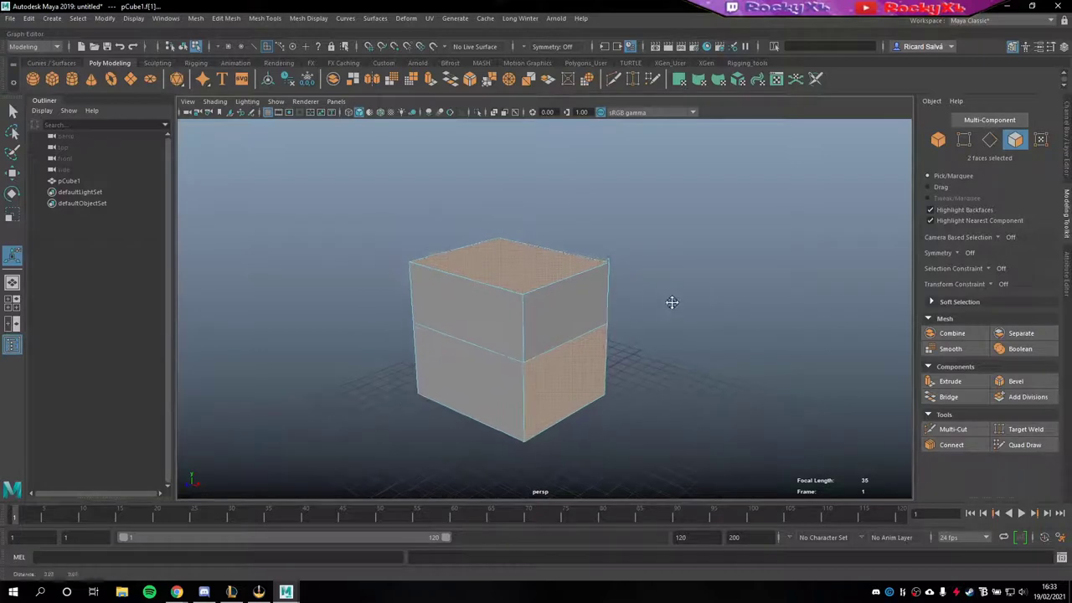
key("ctrl+z")
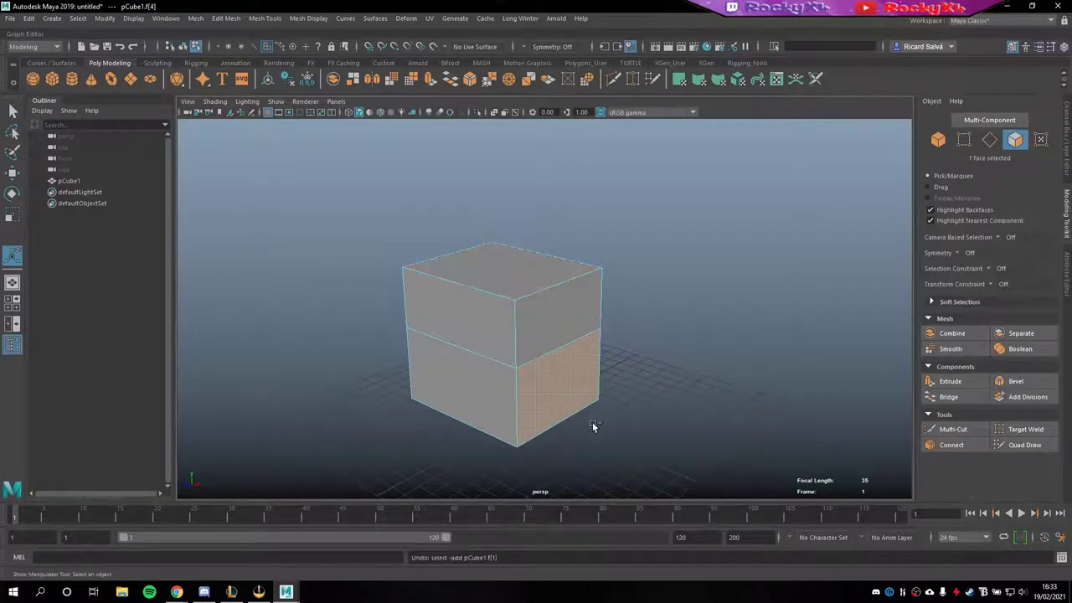
key("ctrl+z")
key("ctrl+z")
left_click(601, 406, "shift")
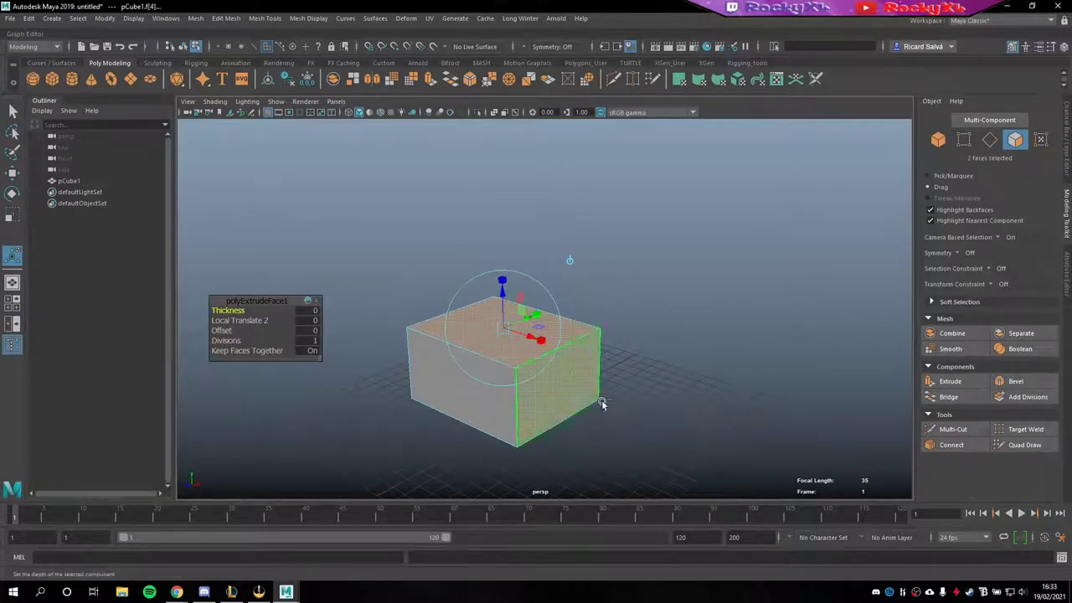
key("ctrl+z")
key("ctrl+z")
key("ctrl+z")
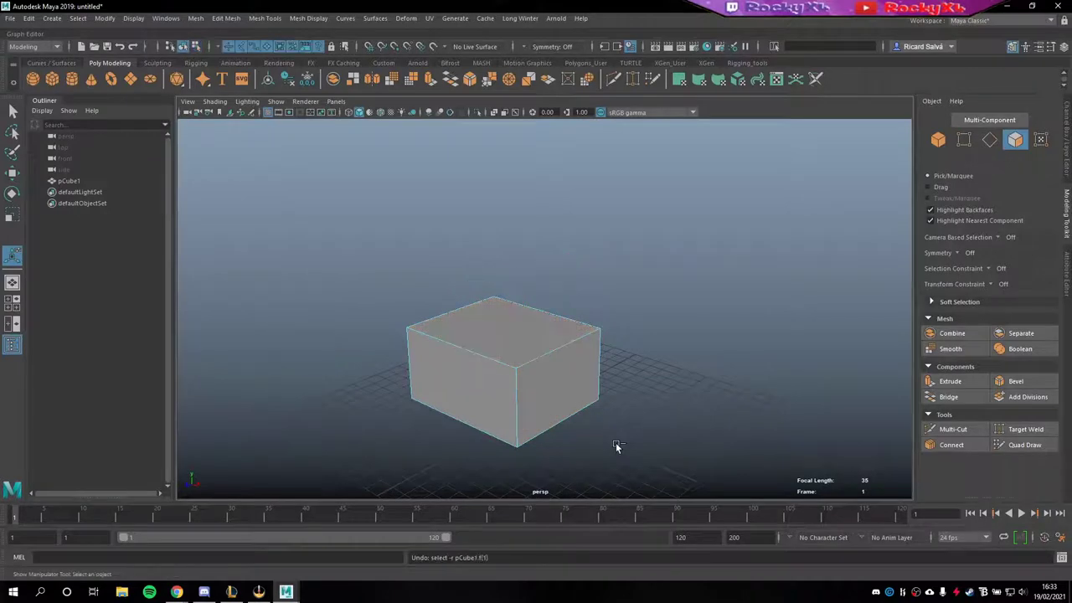
left_click(537, 338)
left_click(570, 392, "shift")
scroll(636, 377, "up", 3)
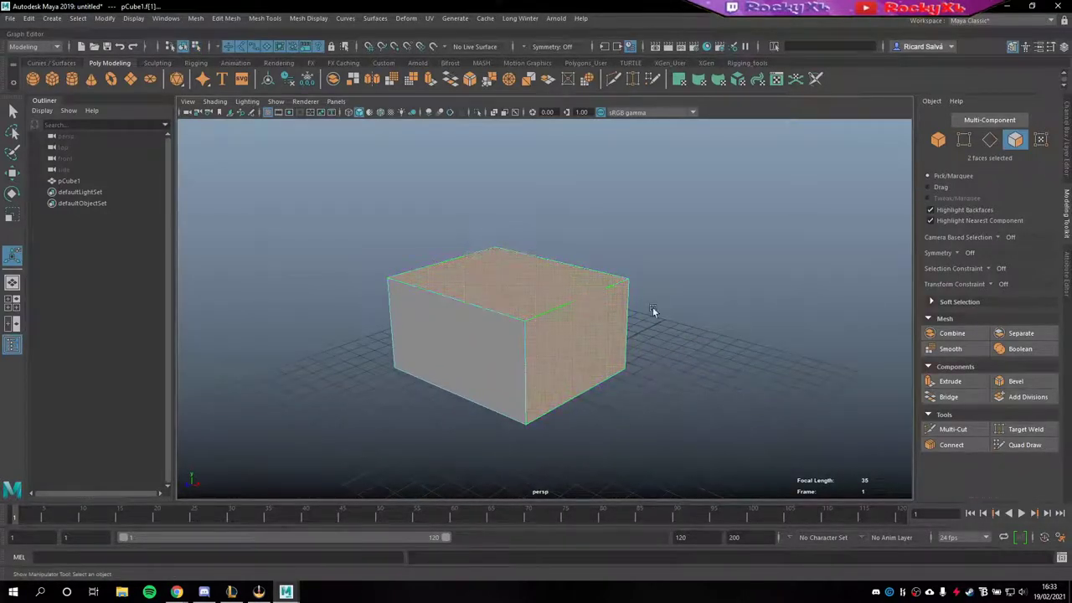
left_click_drag(653, 310, 637, 304, "alt")
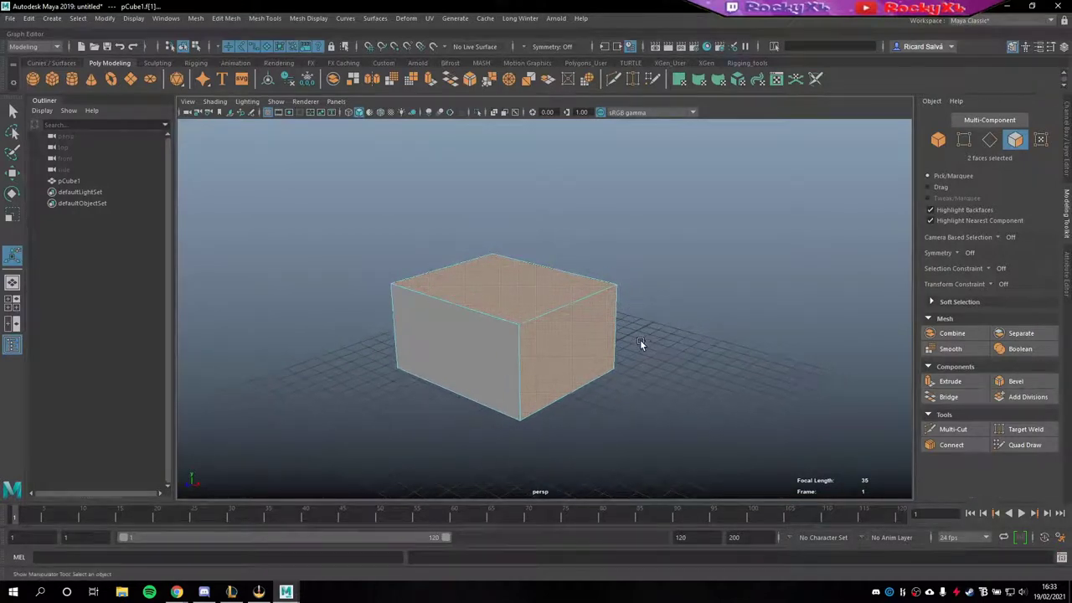
Step: Extrude the two faces together, then undo the joined move
key("ctrl+e")
mouse_move(617, 354)
left_mouse_down("alt")
mouse_move(591, 310)
mouse_move(502, 235)
mouse_move(501, 157)
mouse_move(575, 304)
left_mouse_up("alt")
left_click(503, 260)
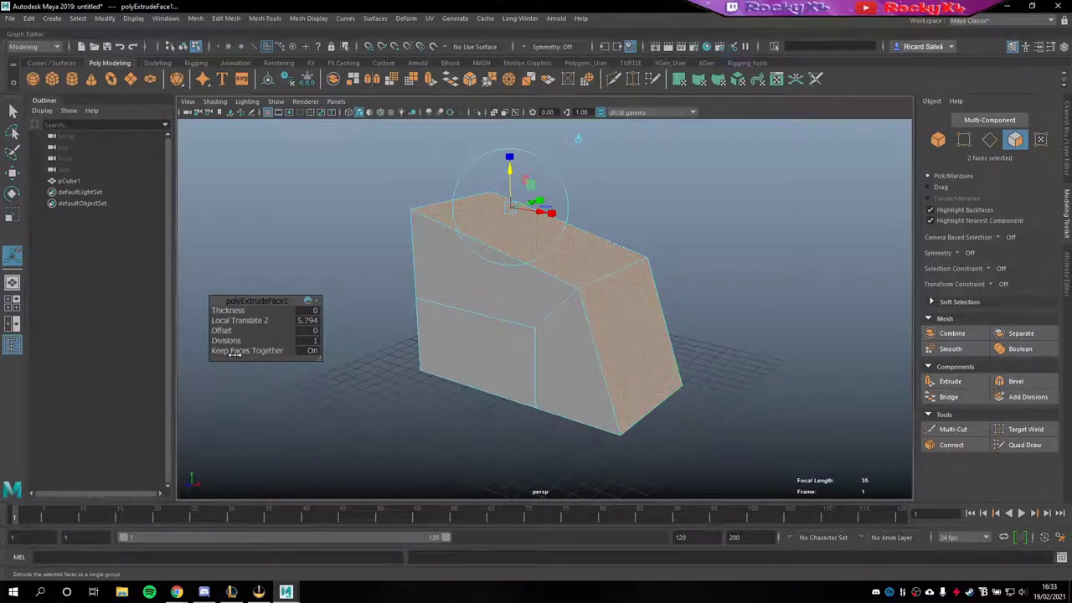
left_click_drag(257, 305, 265, 298)
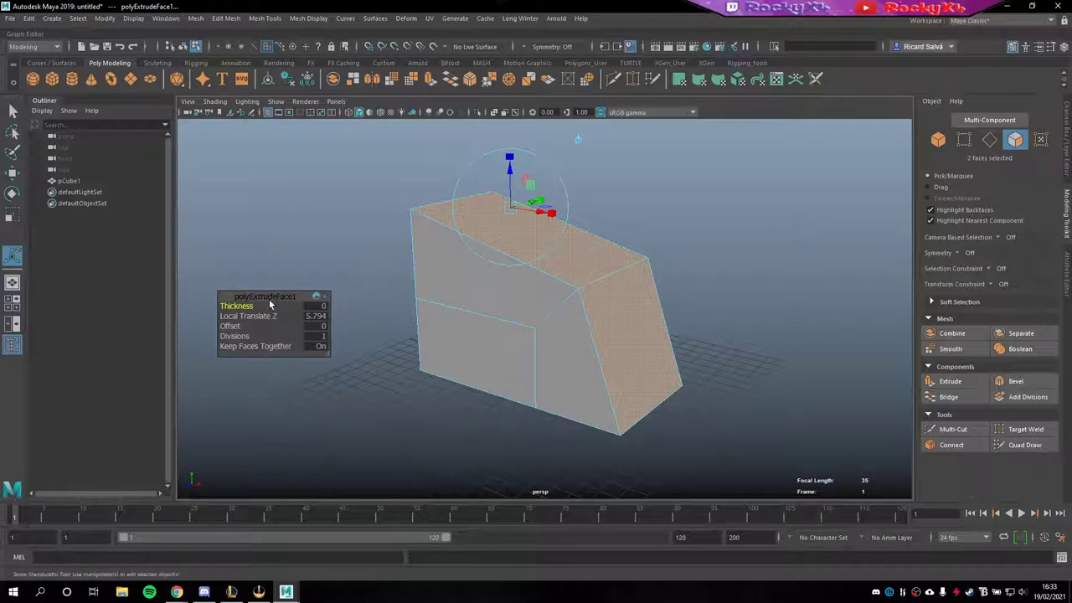
key("ctrl+z")
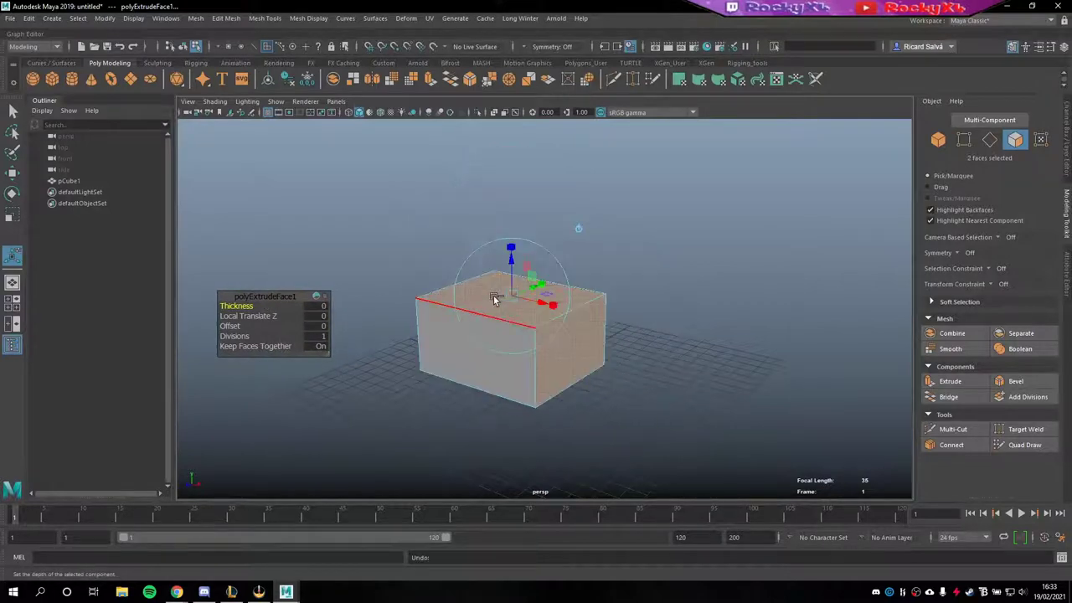
Step: Set Keep Faces Together Off and pull both faces out to Local Translate Z 7.323
left_click(286, 351)
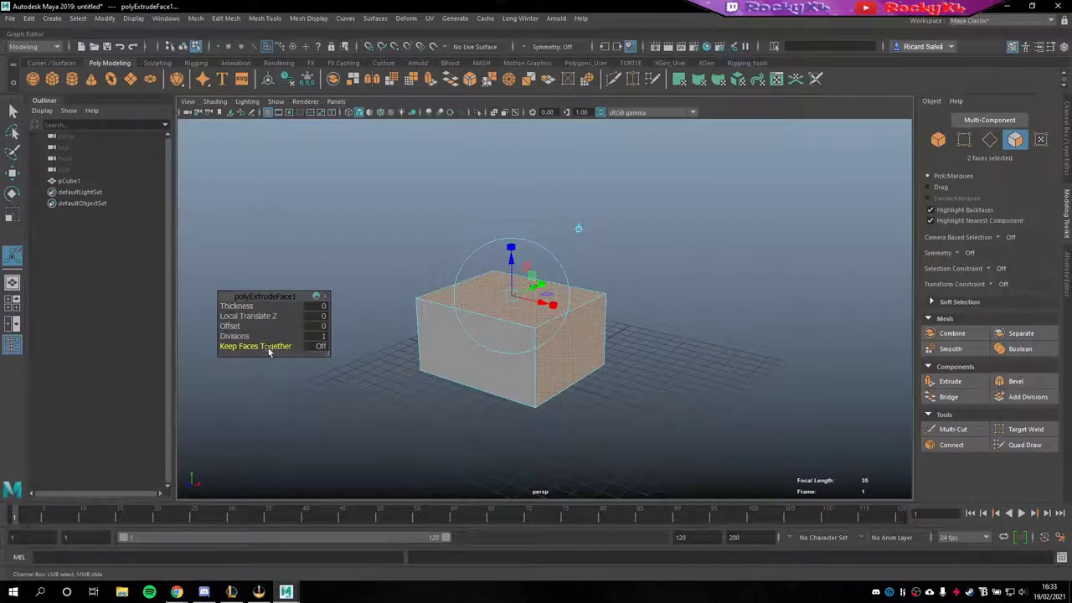
left_click_drag(510, 270, 512, 179)
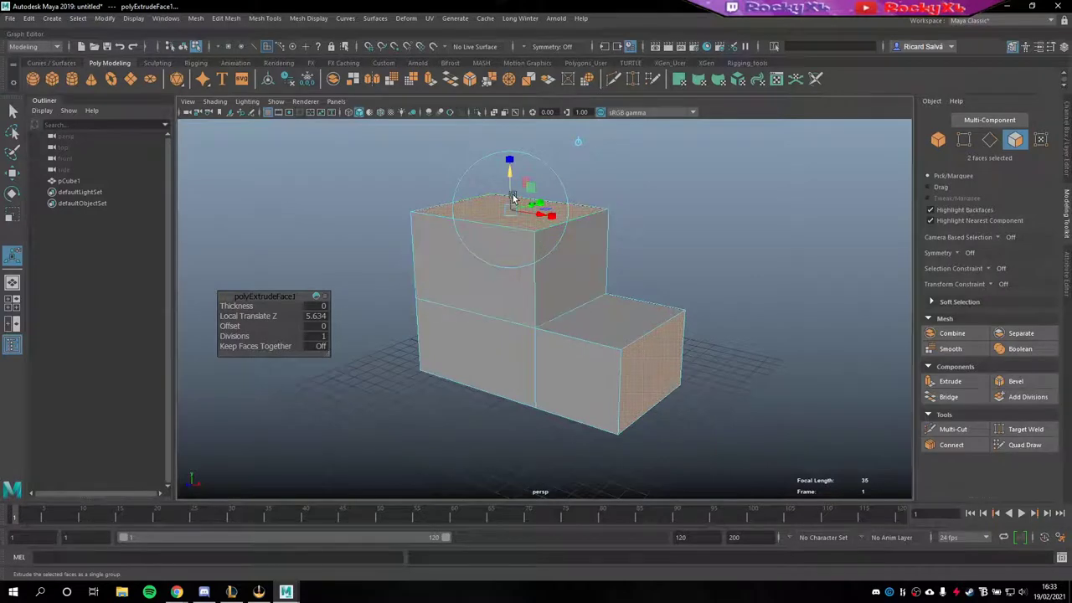
mouse_move(508, 180)
left_mouse_down()
mouse_move(503, 132)
mouse_move(505, 203)
mouse_move(506, 192)
left_mouse_up()
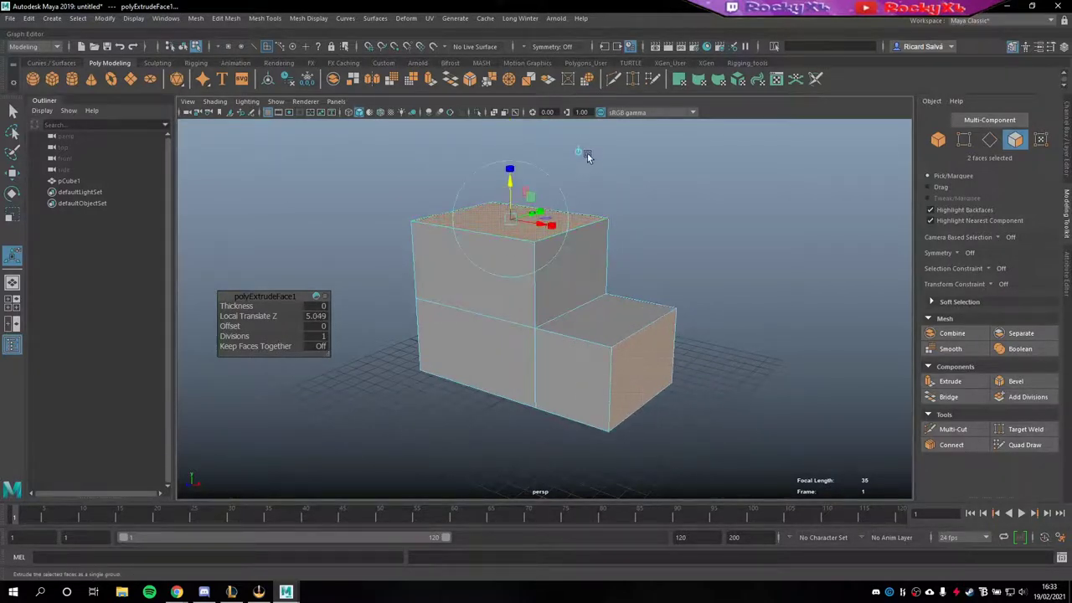
middle_click_drag(544, 205, 541, 200)
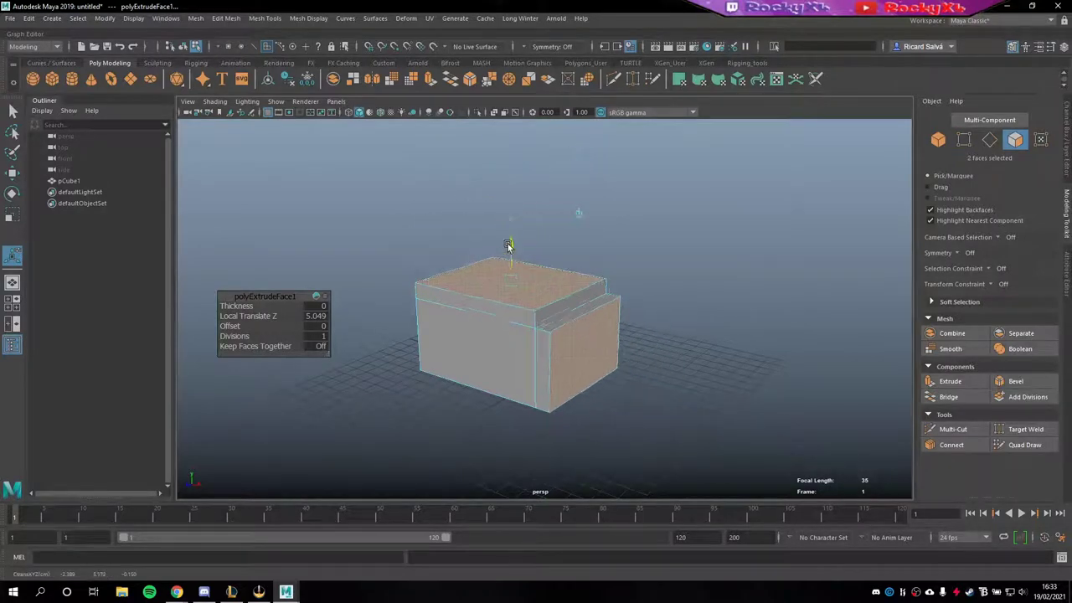
left_click_drag(510, 210, 510, 214)
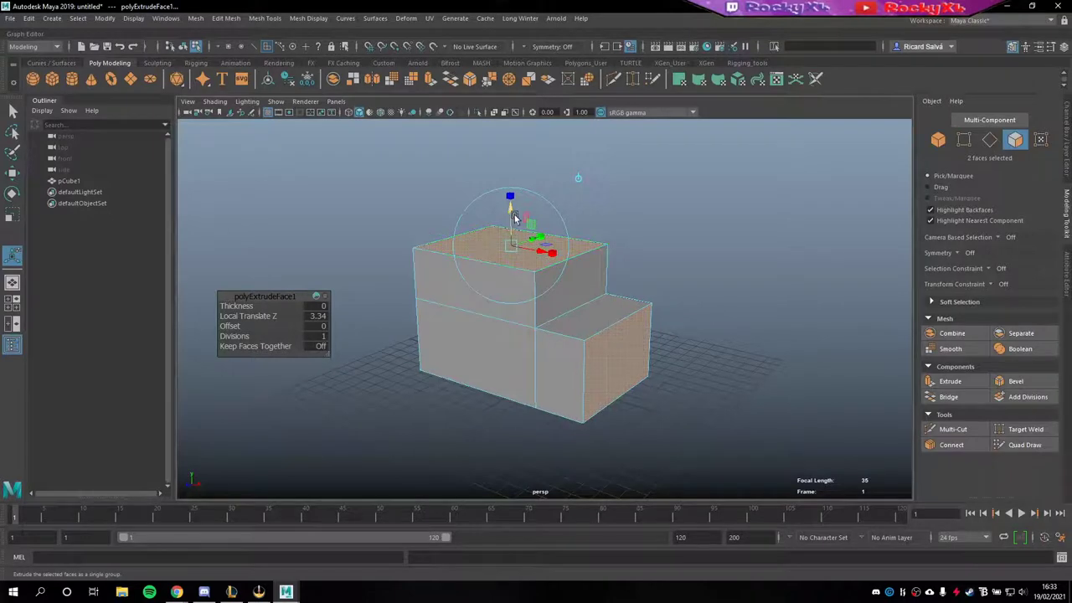
mouse_move(510, 210)
left_mouse_down()
mouse_move(507, 123)
mouse_move(420, 288)
mouse_move(318, 337)
left_mouse_up()
Step: Try Divisions, Offset and Thickness on the extrusion, undoing the taper and thickness
left_click(243, 336)
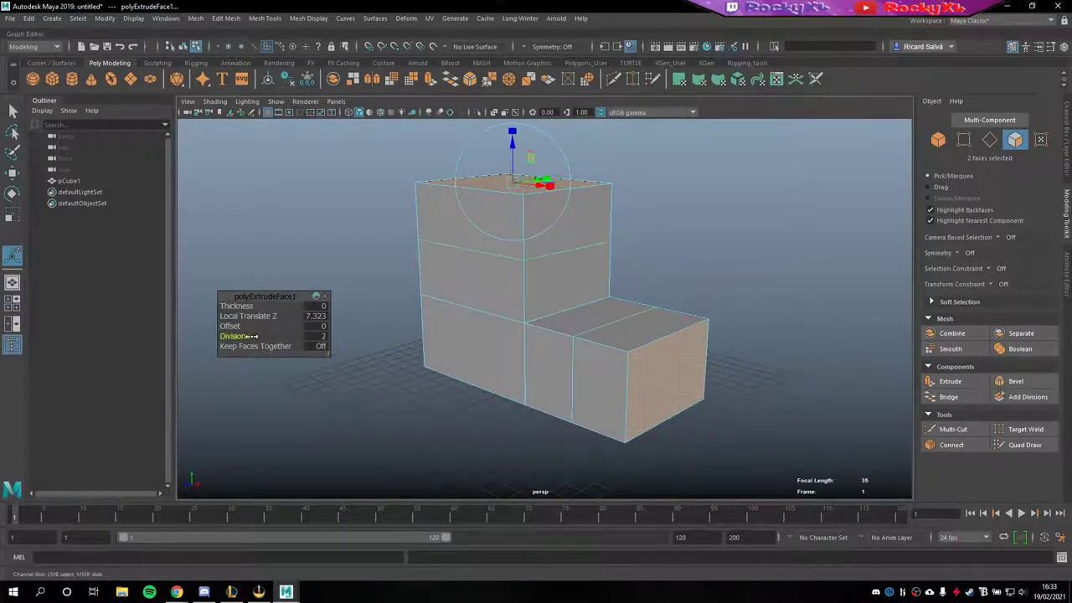
middle_click_drag(243, 336, 242, 341)
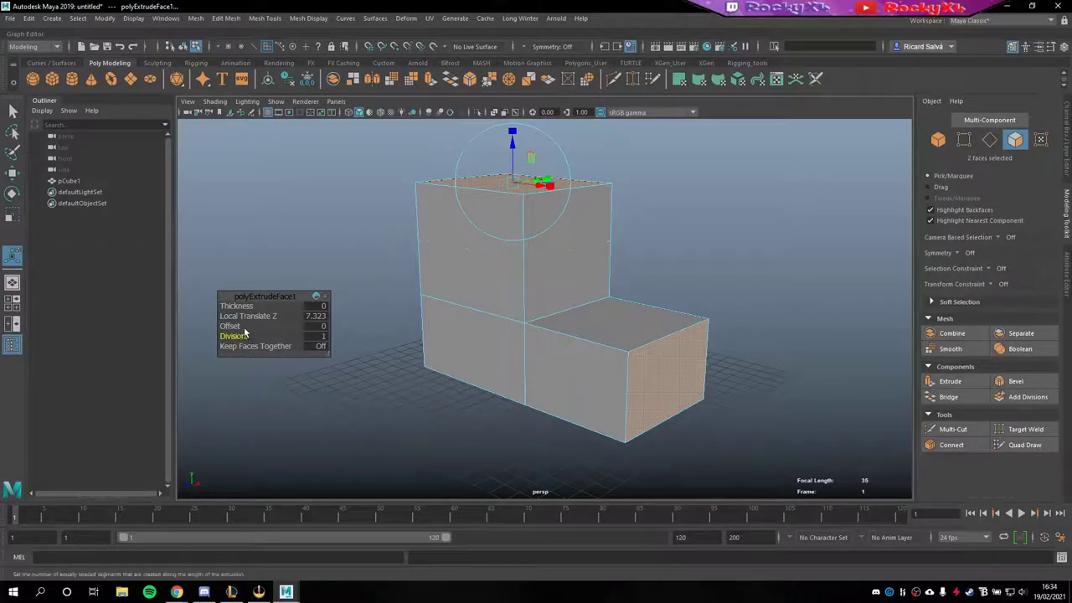
left_click(241, 326)
middle_click_drag(241, 326, 245, 328)
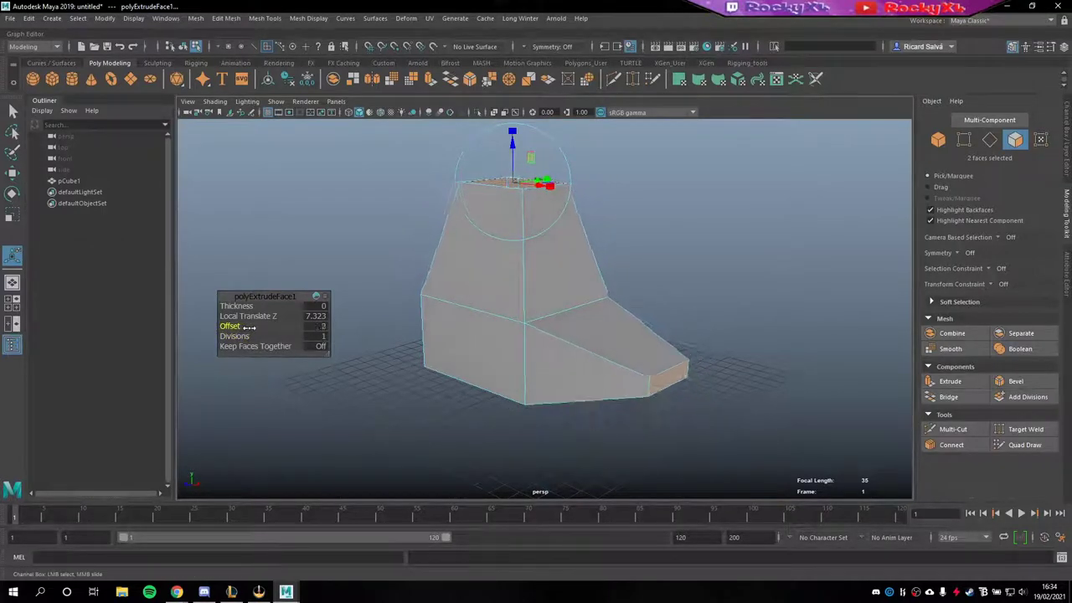
key("ctrl+z")
key("ctrl+z")
key("ctrl+z")
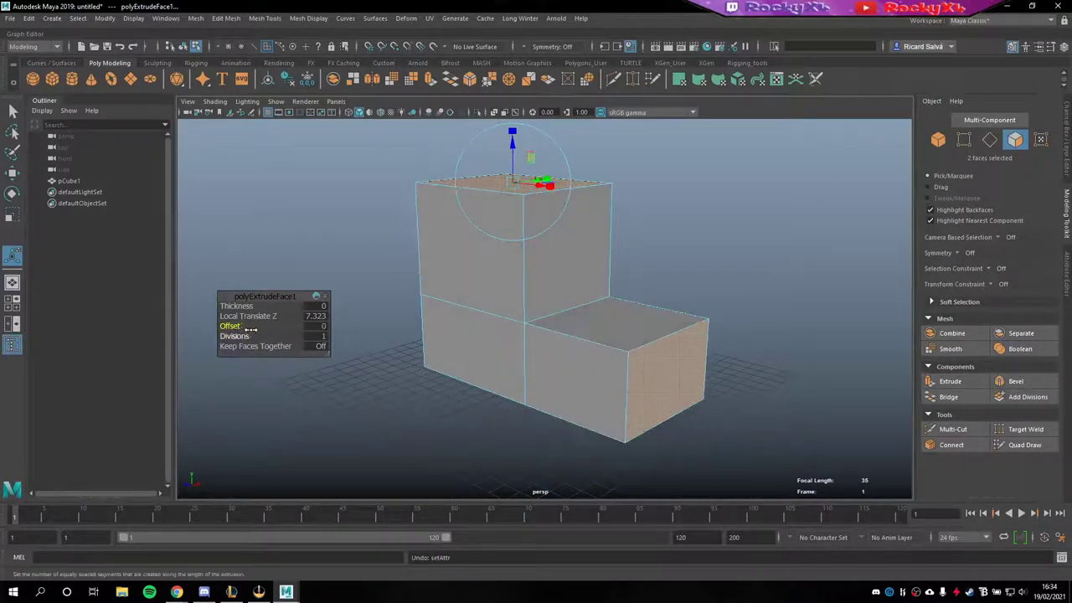
left_click(240, 308)
middle_click_drag(240, 308, 469, 314)
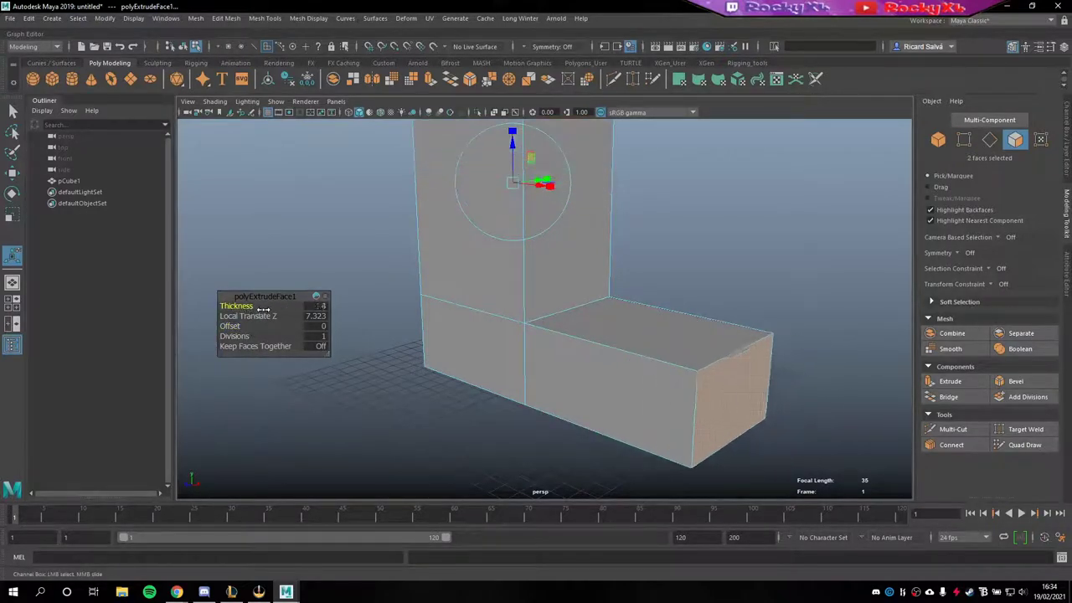
key("ctrl+z")
key("ctrl+z")
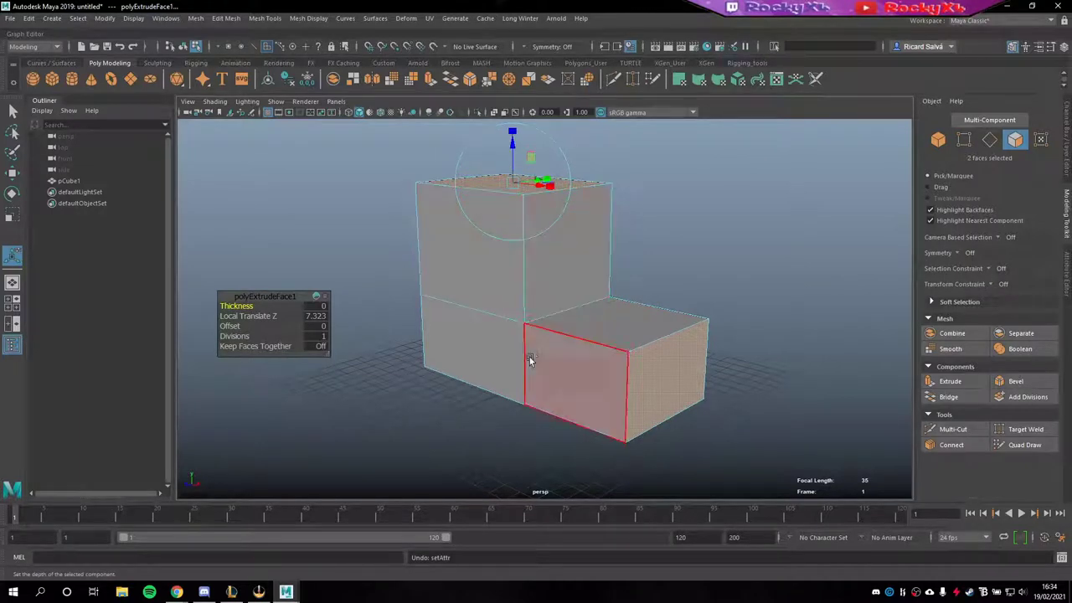
Step: Push the two extruded faces further out, up to 12.491, using world axes
mouse_move(530, 359)
left_mouse_down("alt")
mouse_move(521, 354)
mouse_move(564, 371)
left_mouse_up("alt")
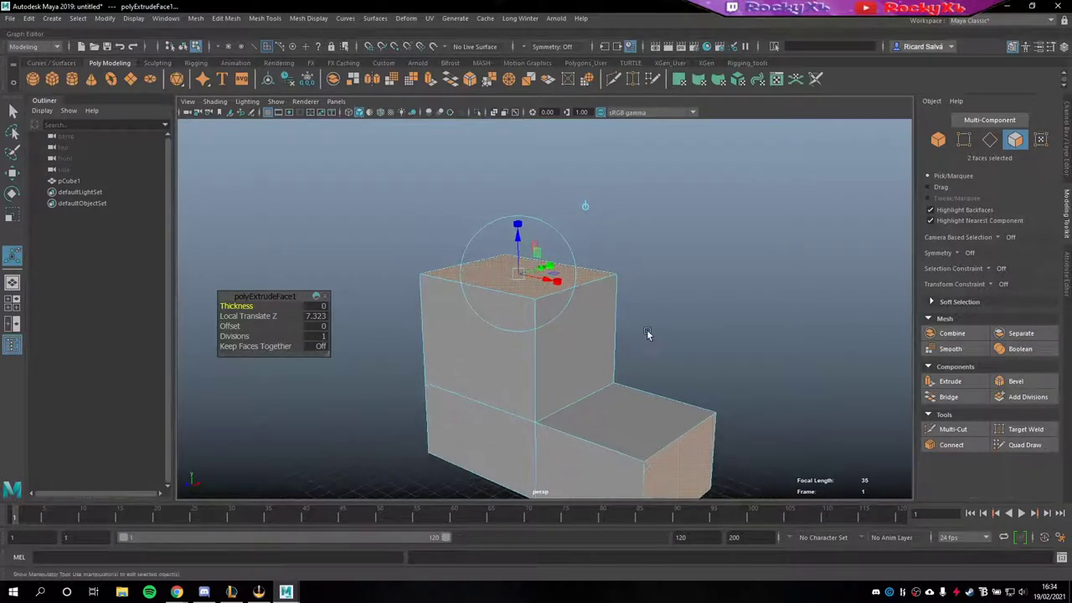
left_click_drag(648, 335, 647, 306, "alt")
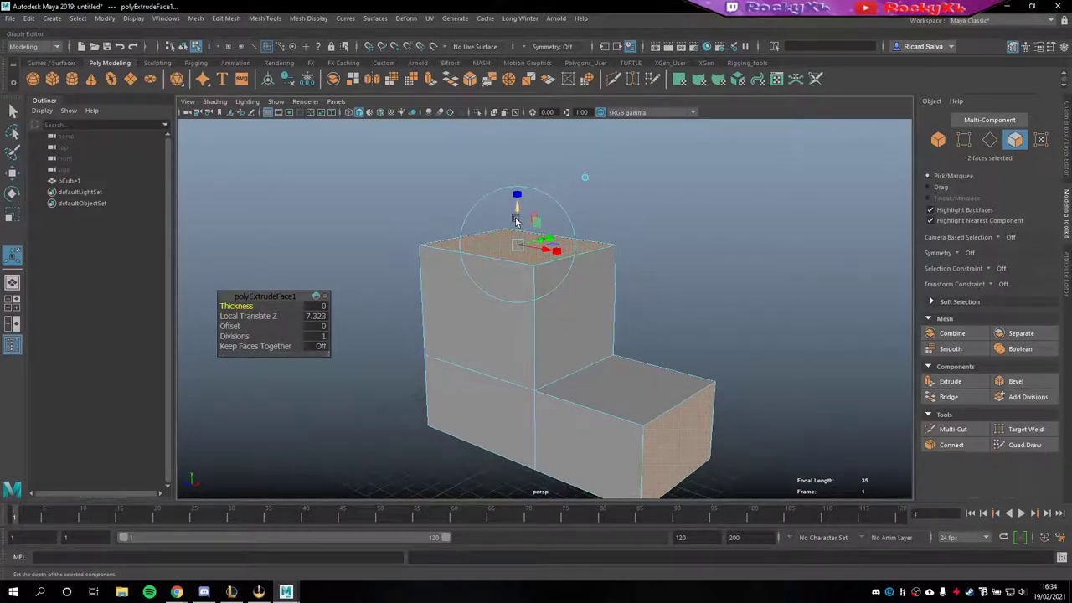
left_click_drag(519, 224, 491, 184)
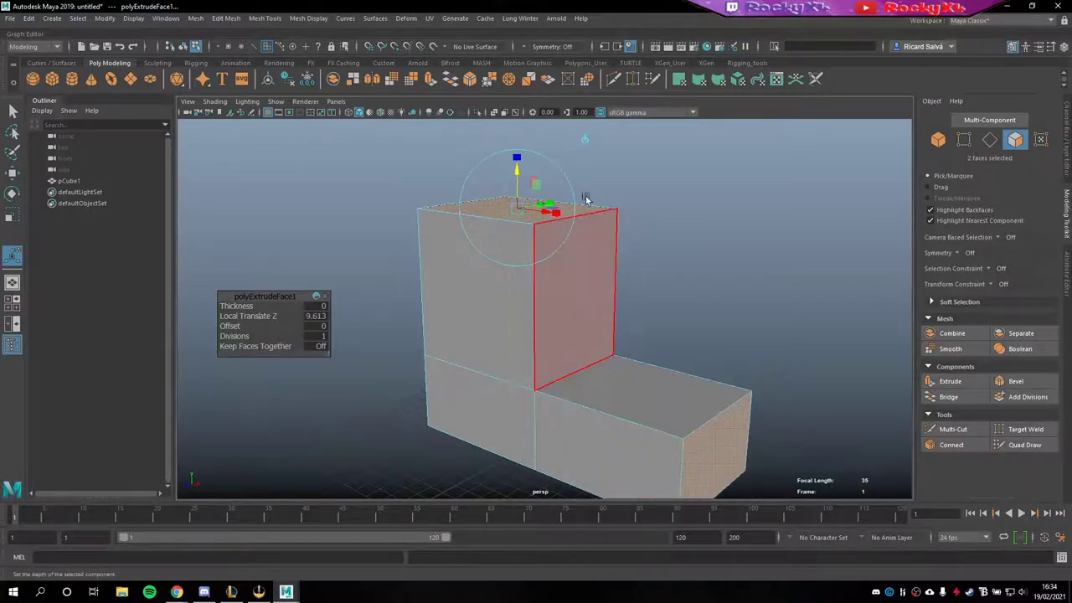
left_click(585, 142)
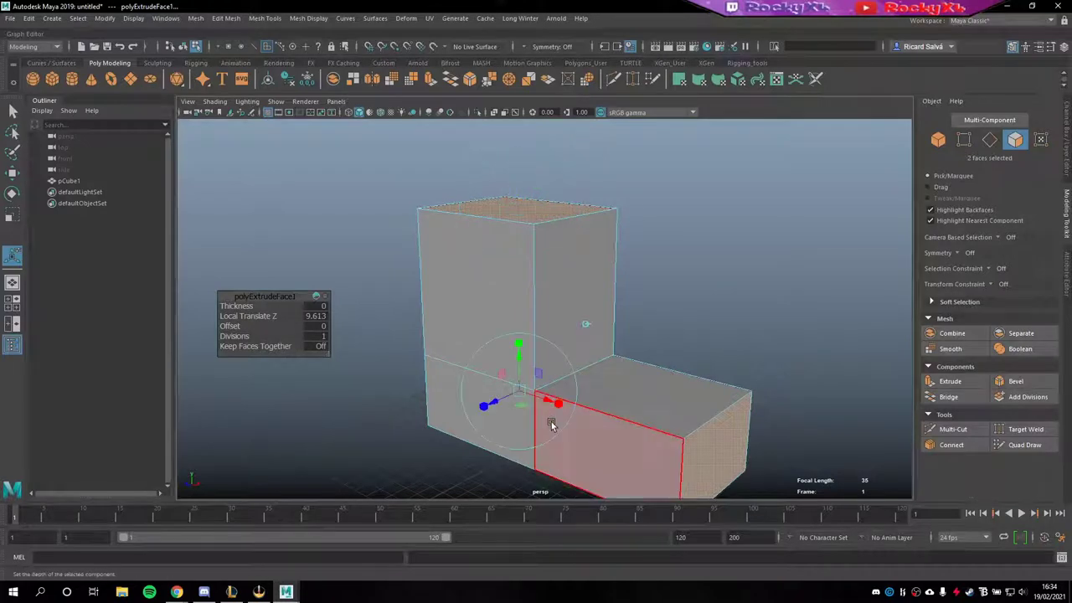
left_click_drag(630, 413, 591, 442, "alt")
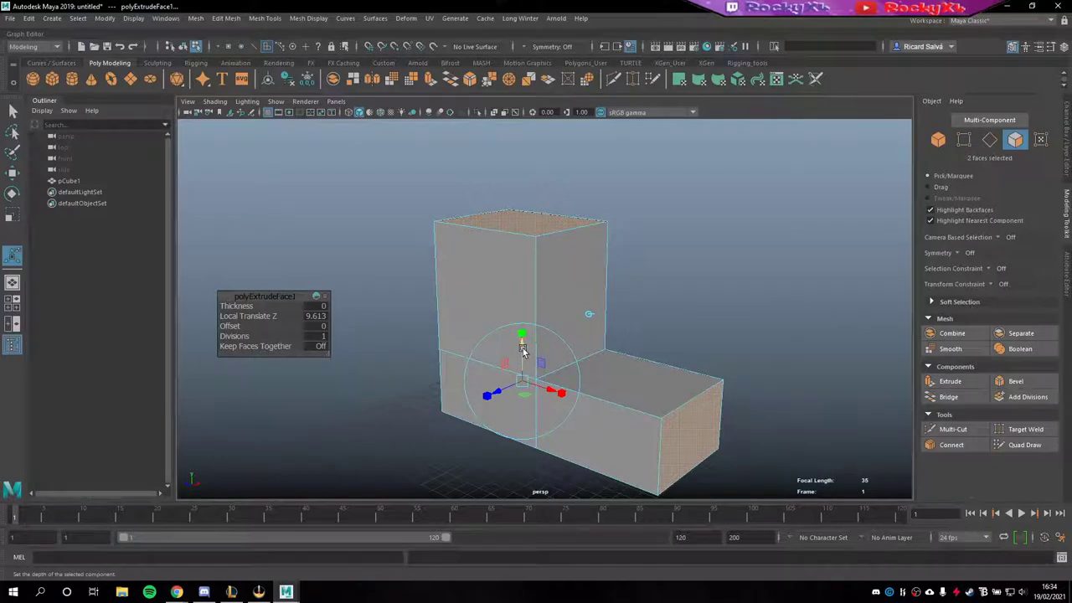
mouse_move(523, 352)
left_mouse_down()
mouse_move(514, 268)
mouse_move(507, 383)
mouse_move(503, 256)
mouse_move(578, 323)
left_mouse_up()
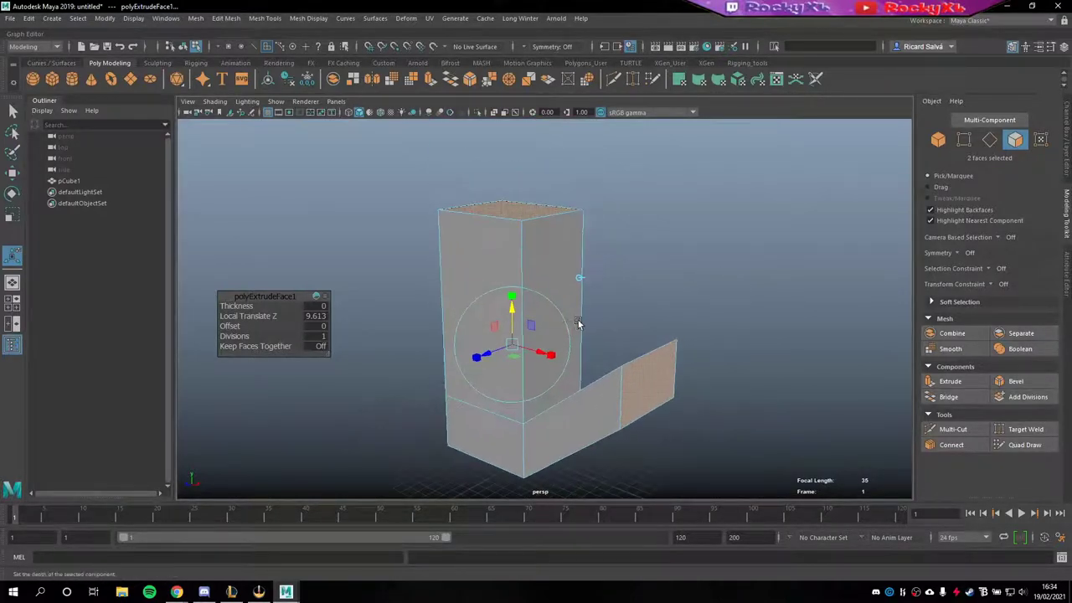
Step: Pull the extrusions back shorter and return to whole-object selection
left_click_drag(578, 279, 548, 407, "alt")
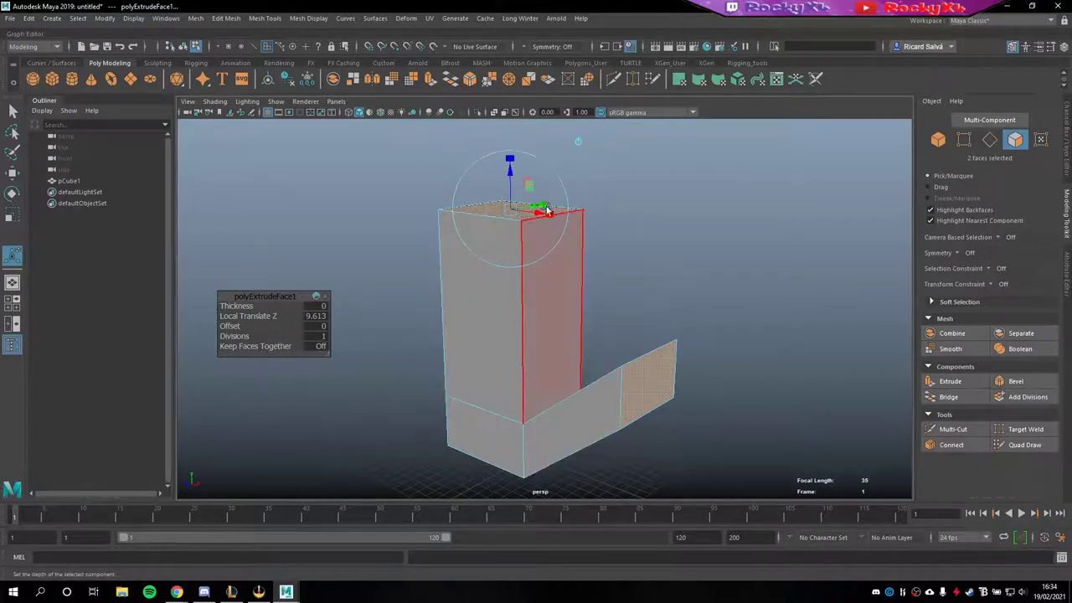
mouse_move(606, 282)
left_mouse_down("alt")
mouse_move(614, 310)
mouse_move(532, 177)
left_mouse_up("alt")
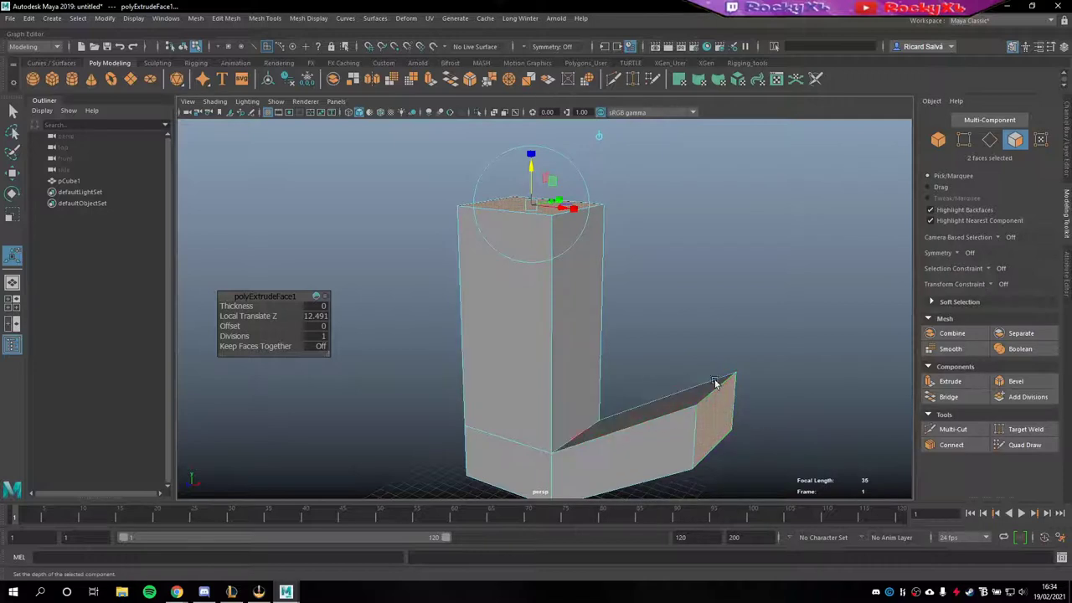
left_click_drag(531, 176, 517, 252)
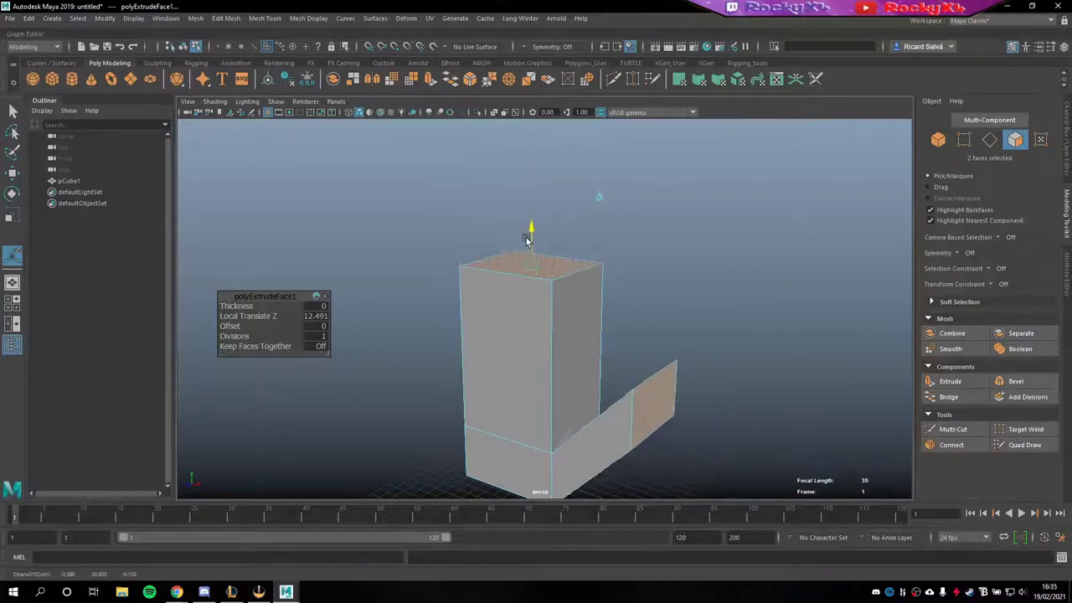
mouse_move(569, 315)
middle_mouse_down()
mouse_move(593, 354)
mouse_move(597, 442)
middle_mouse_up()
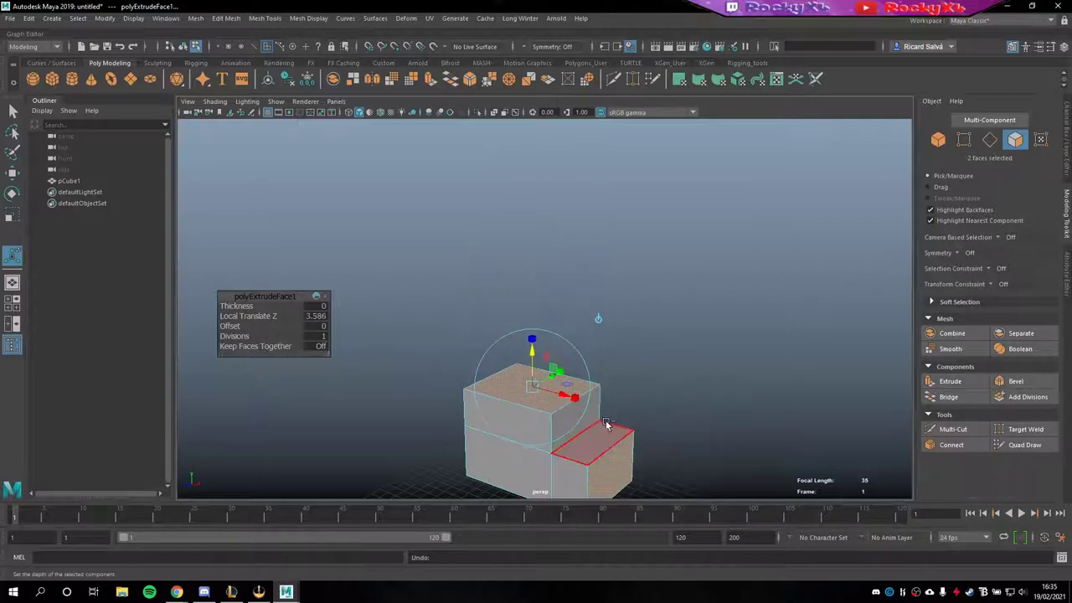
right_click_drag(503, 282, 563, 268)
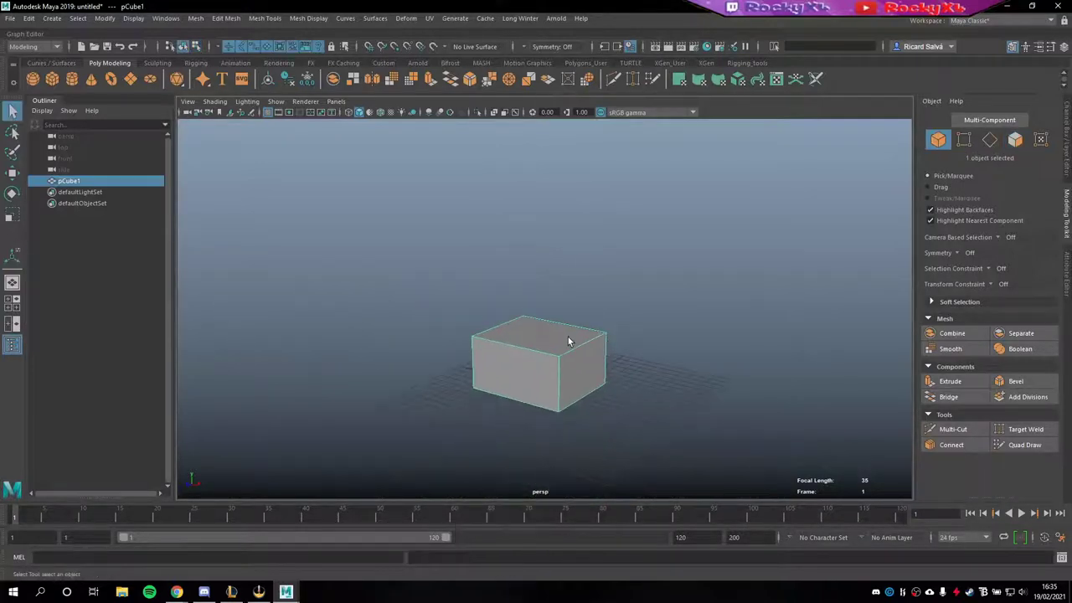
Step: Delete the old cube and draw a new, wider polygon box on the grid
key("Delete")
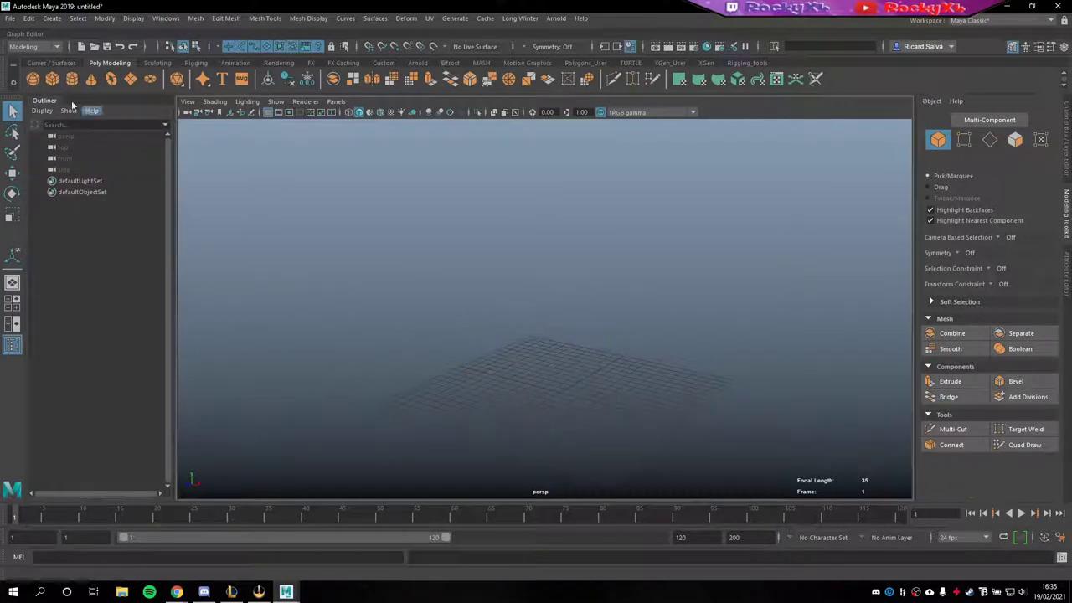
left_click(52, 79)
left_click_drag(530, 364, 580, 435)
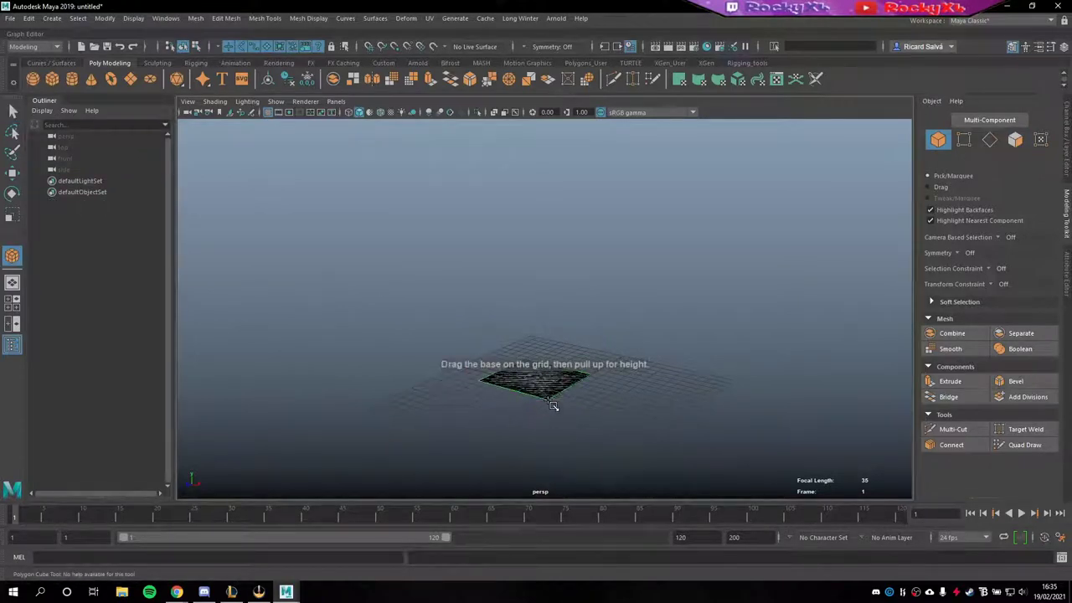
left_click_drag(580, 381, 574, 289)
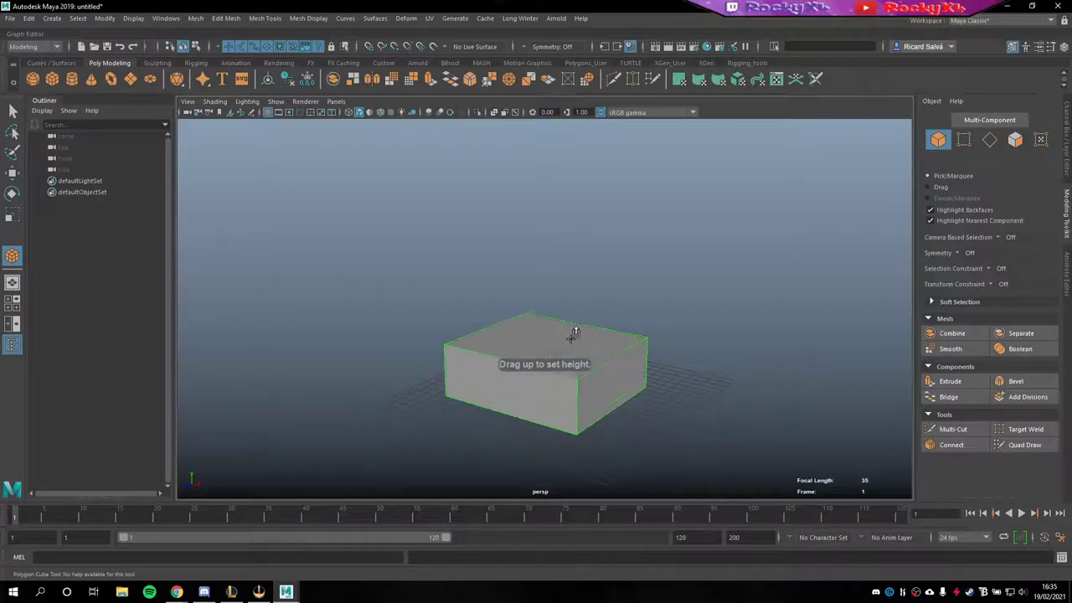
Step: Extrude the new box's top face and scale it inward into an inset
right_click(573, 284)
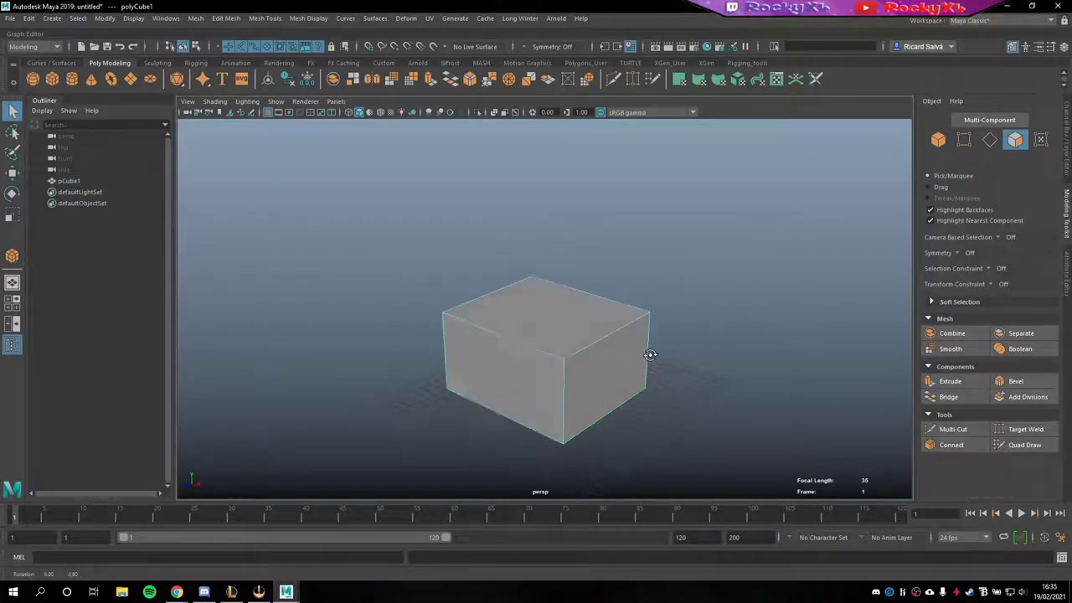
left_click(572, 327)
mouse_move(578, 352)
left_mouse_down("alt")
mouse_move(630, 389)
mouse_move(575, 399)
mouse_move(616, 414)
left_mouse_up("alt")
key("ctrl+e")
key("r")
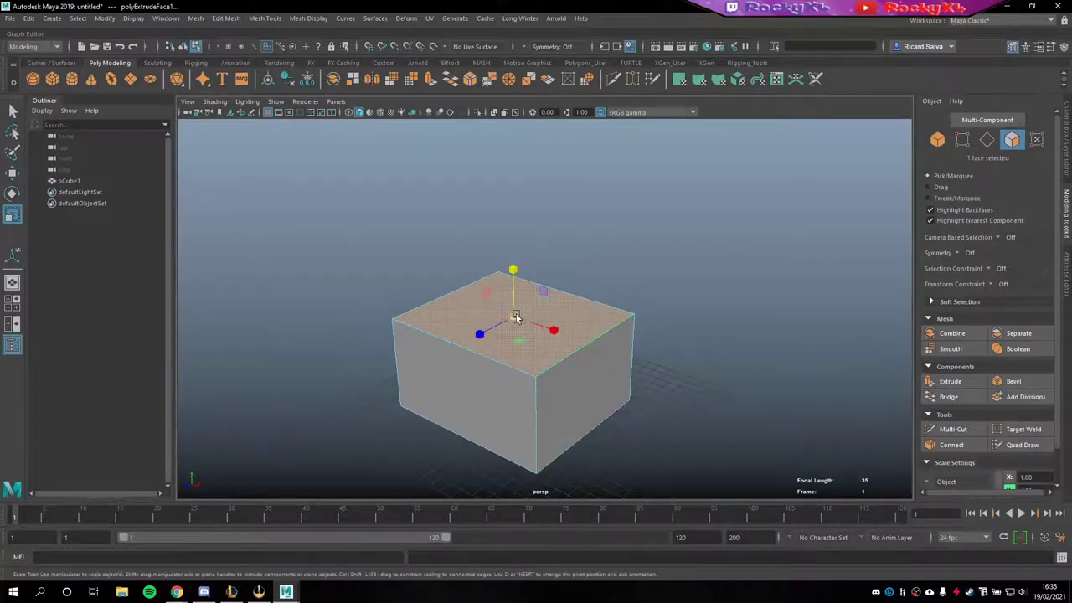
left_click_drag(512, 319, 503, 318)
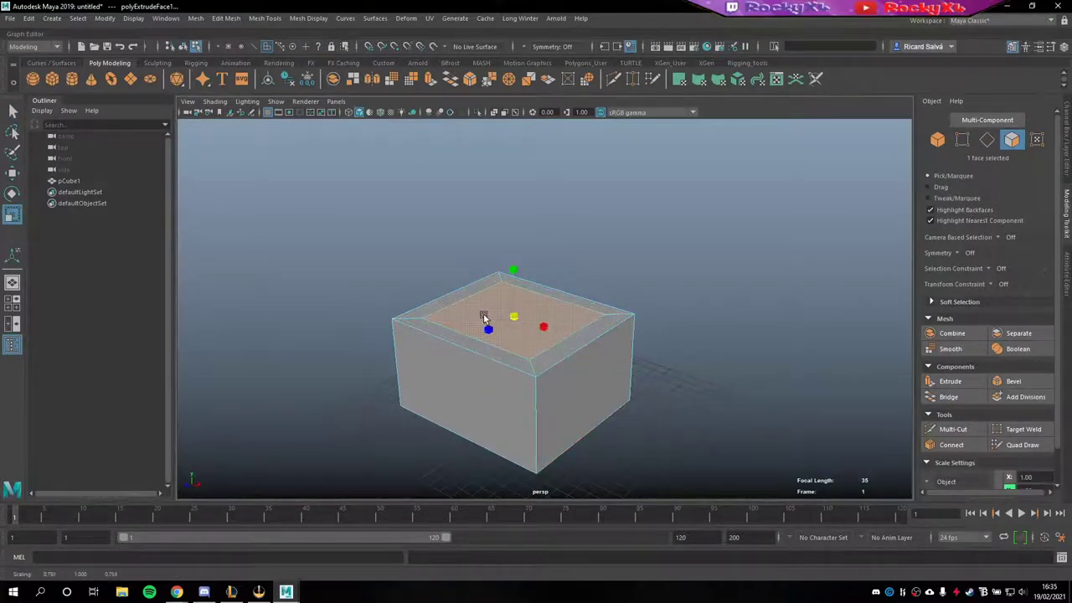
Step: Extrude the top face up into a taller box, then widen a new extrusion into a flared rim
key("ctrl+e")
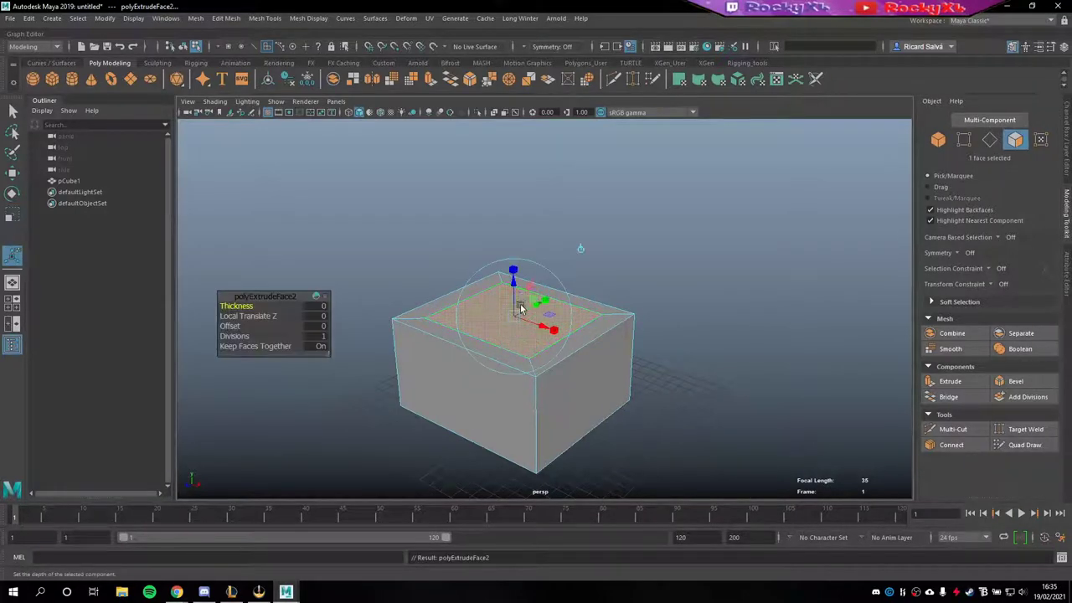
left_click_drag(512, 276, 513, 176)
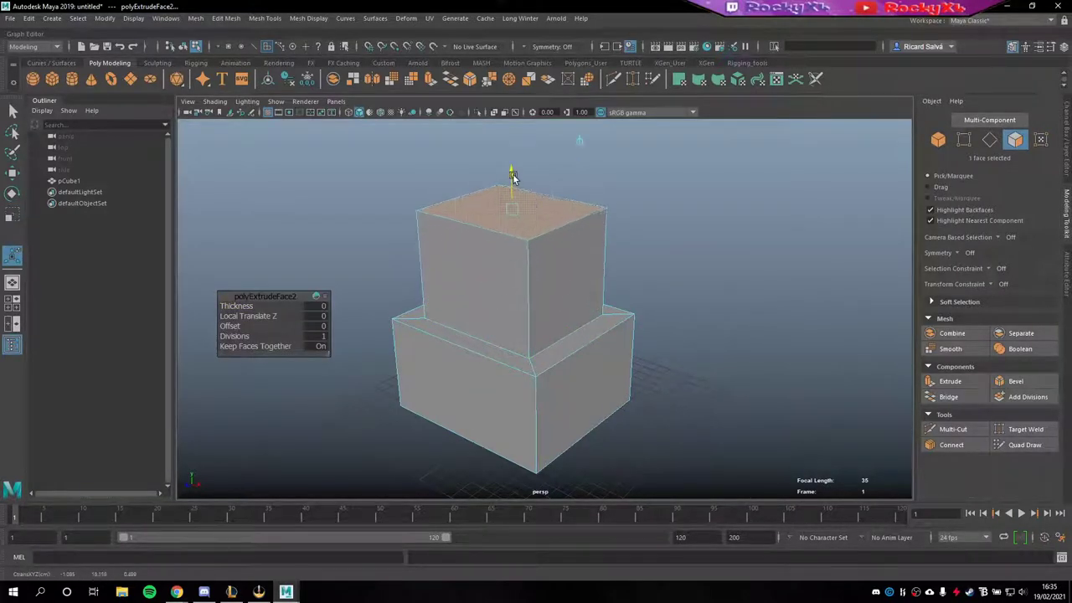
left_click_drag(598, 252, 549, 314, "alt")
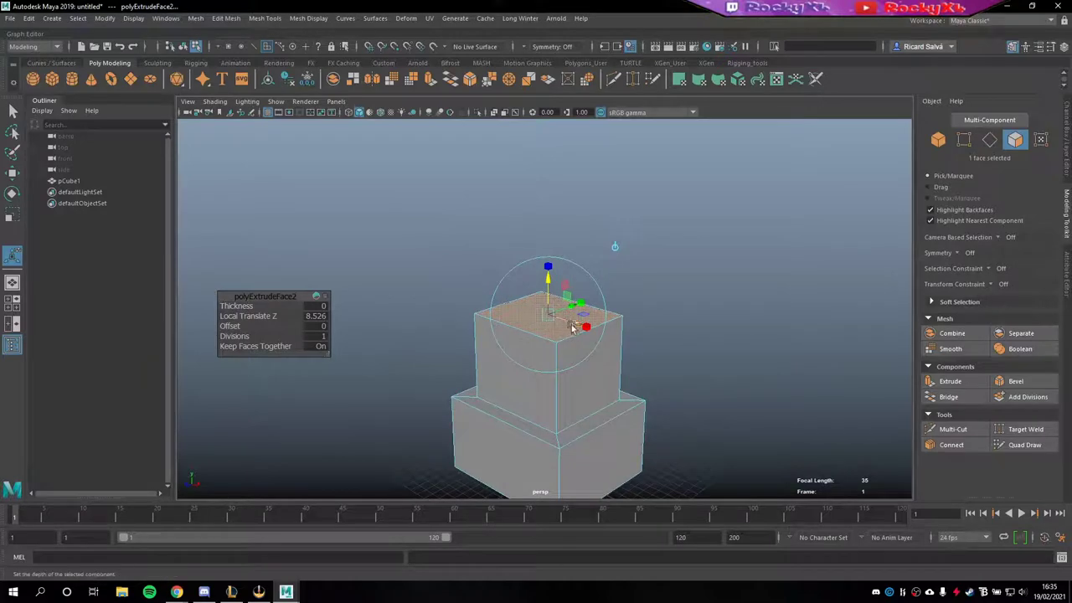
key("ctrl+e")
key("r")
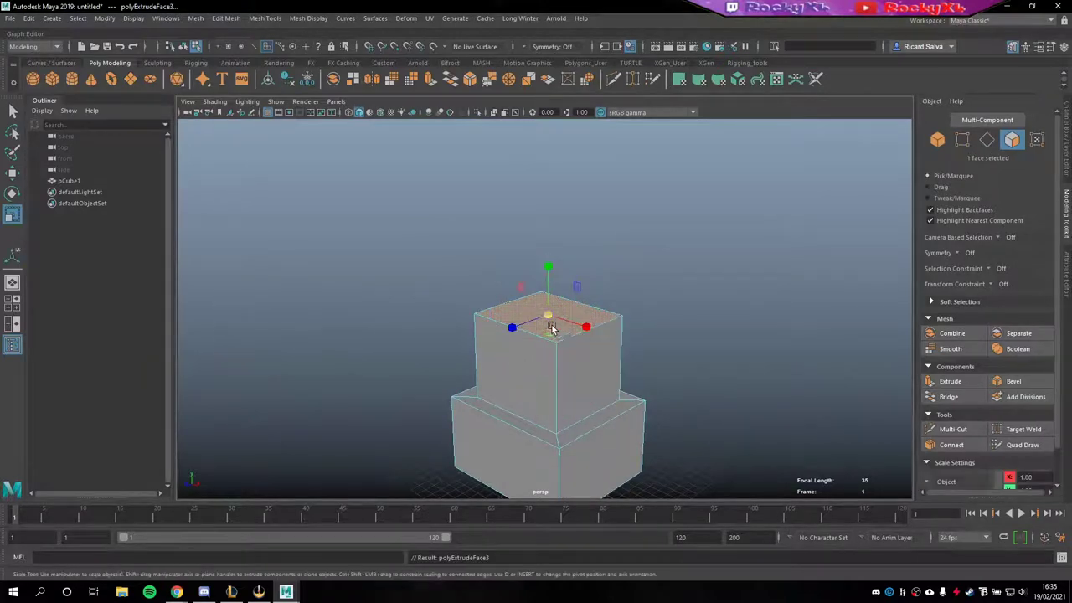
left_click_drag(549, 318, 611, 318)
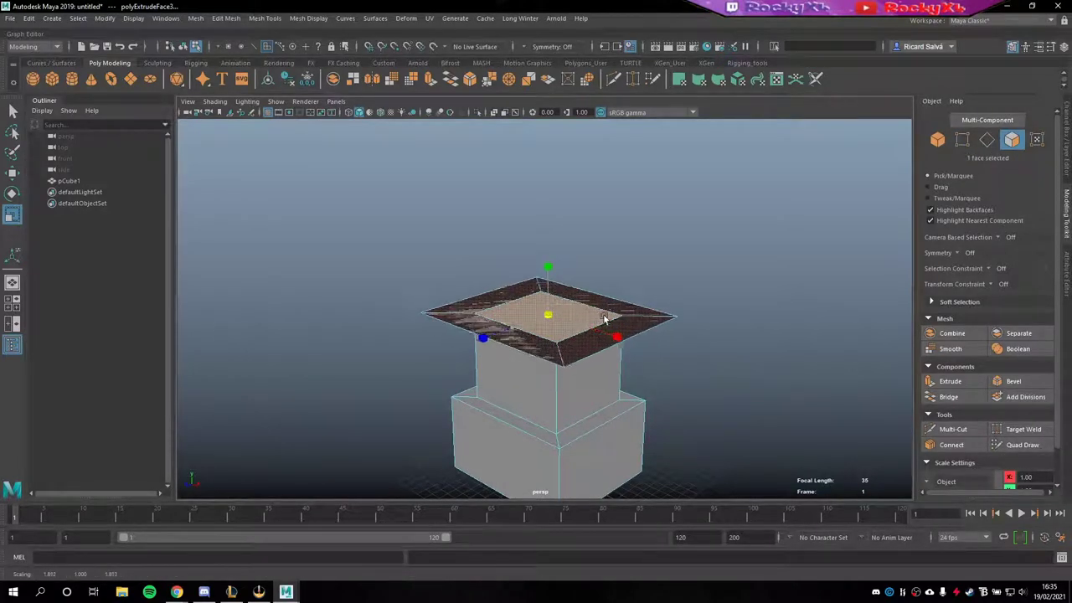
Step: Extrude the flared top up into a wide block 19.351 tall
right_click_drag(631, 326, 589, 320, "alt")
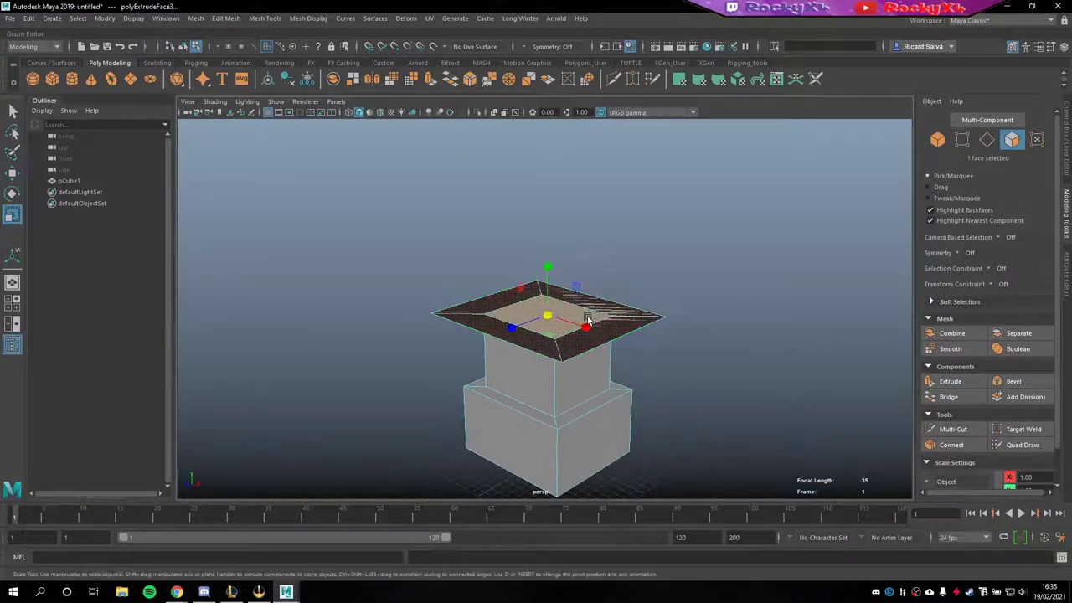
key("ctrl+e")
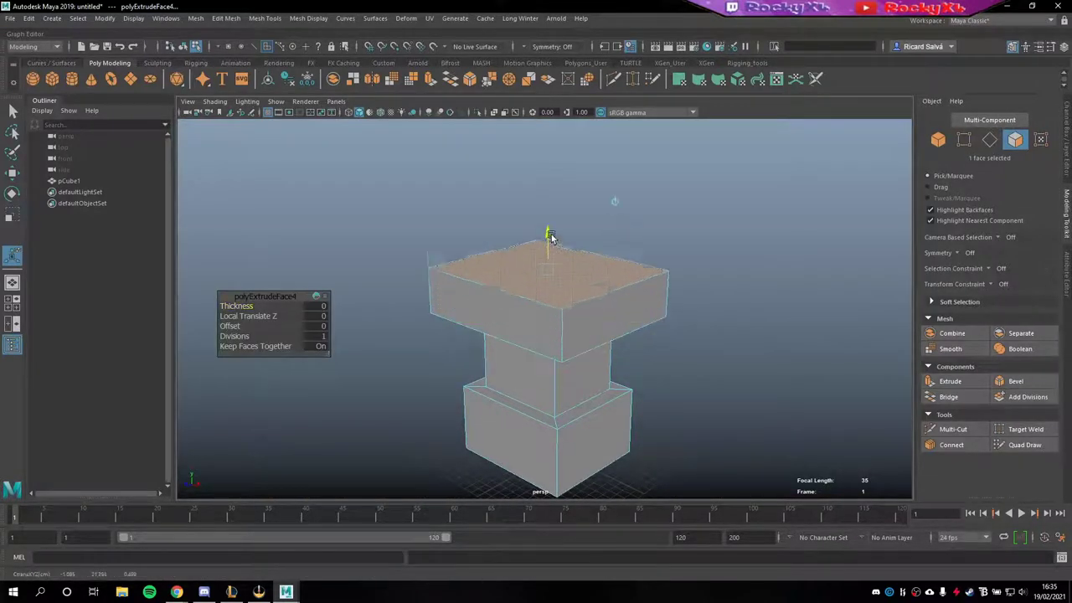
left_click_drag(550, 290, 551, 124)
left_click_drag(634, 297, 608, 371, "alt")
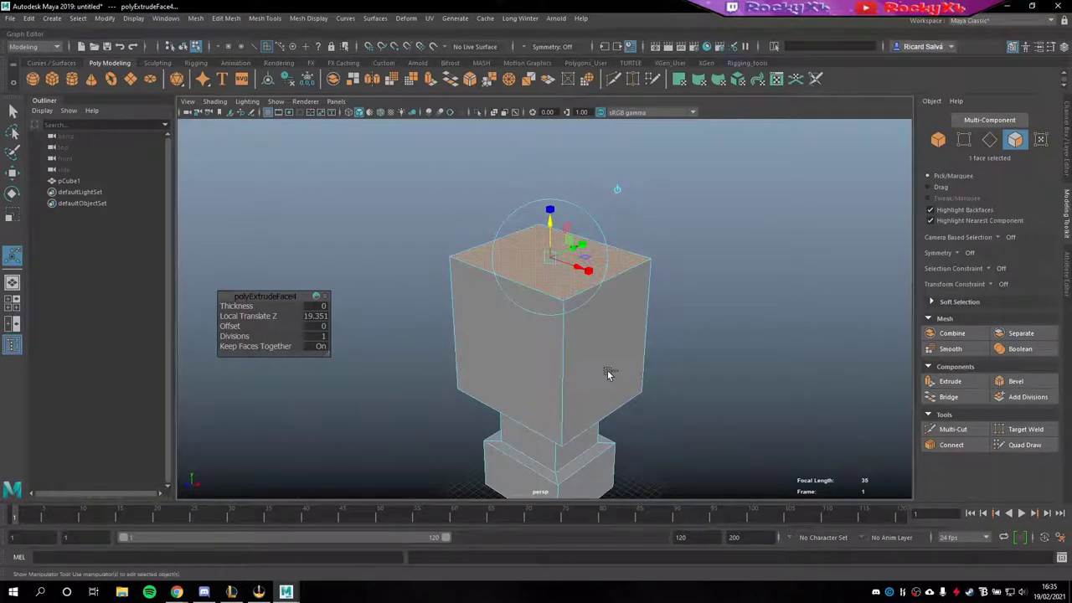
Step: Inset the top face and extrude it into a smaller block 11.972 high
key("ctrl+e")
key("r")
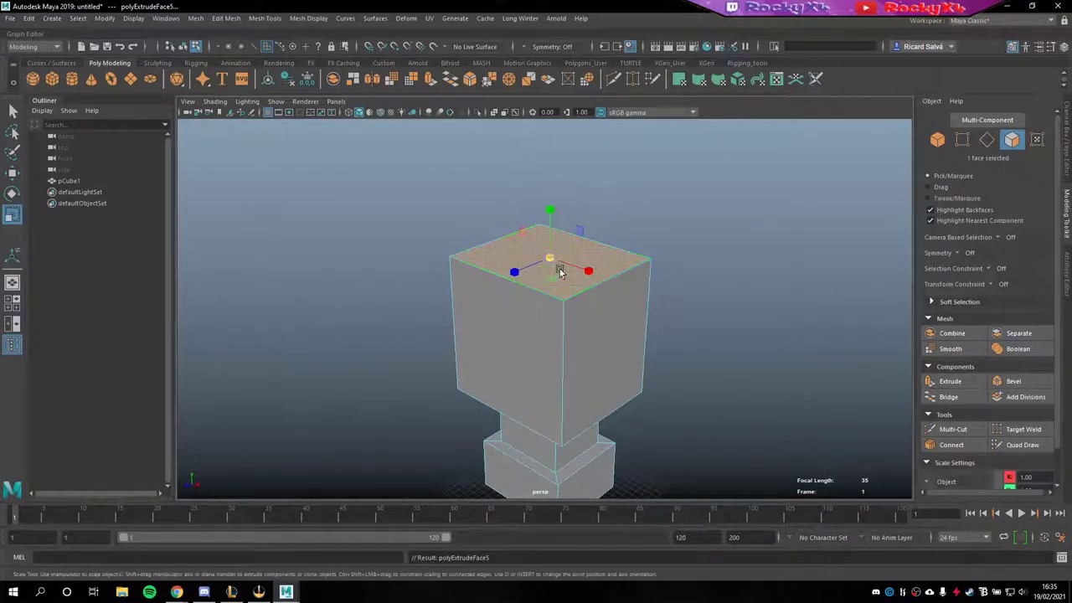
left_click_drag(550, 261, 517, 263)
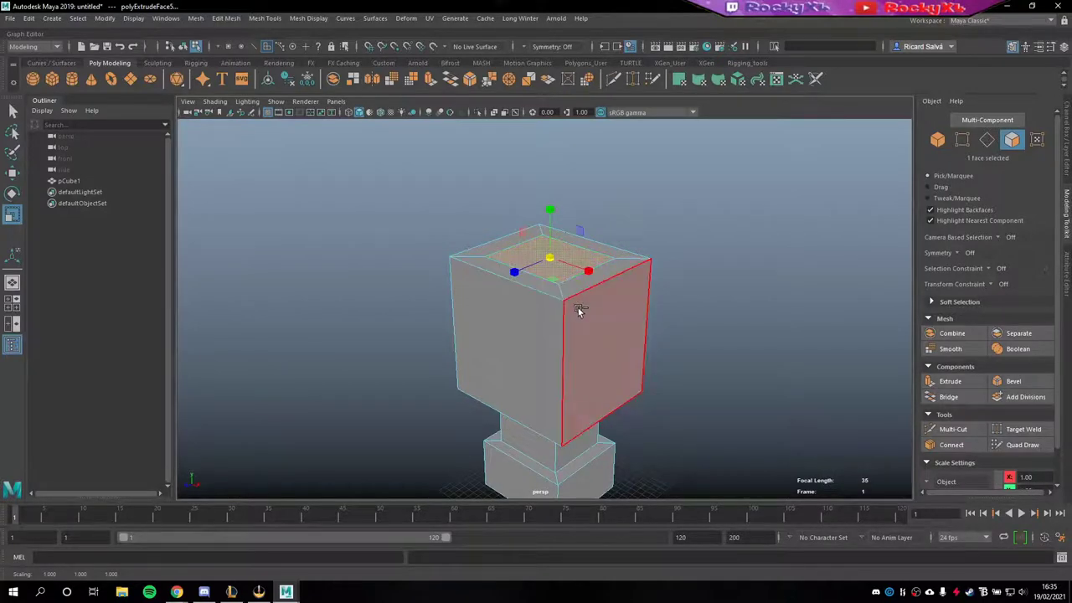
key("ctrl+e")
left_click_drag(548, 200, 546, 143)
key("ctrl+e")
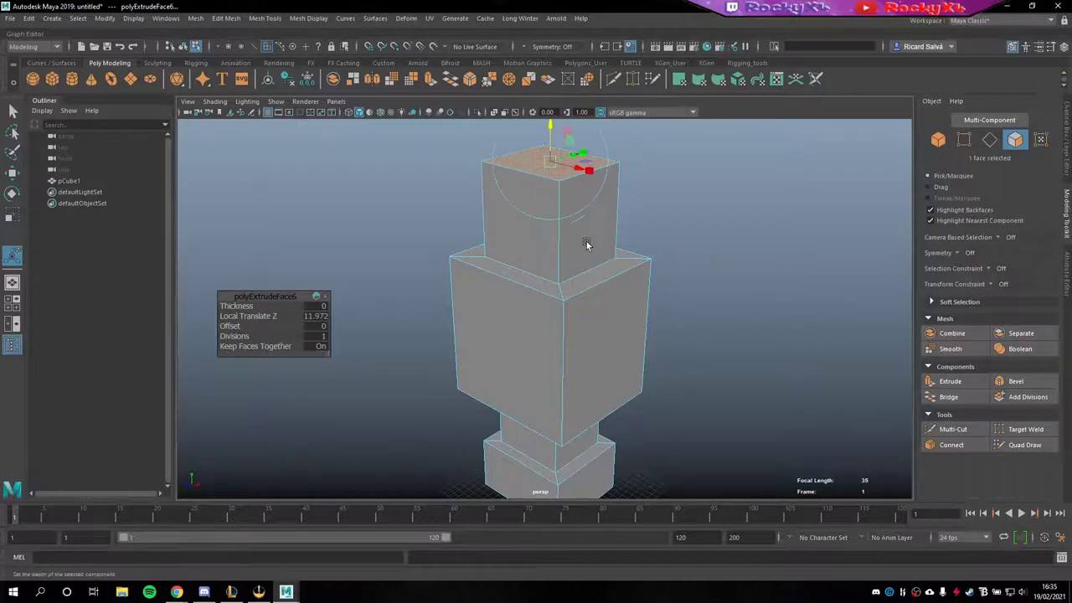
left_click_drag(587, 242, 557, 304, "alt")
Step: Widen the new top face outward and extrude it into a cap block
key("r")
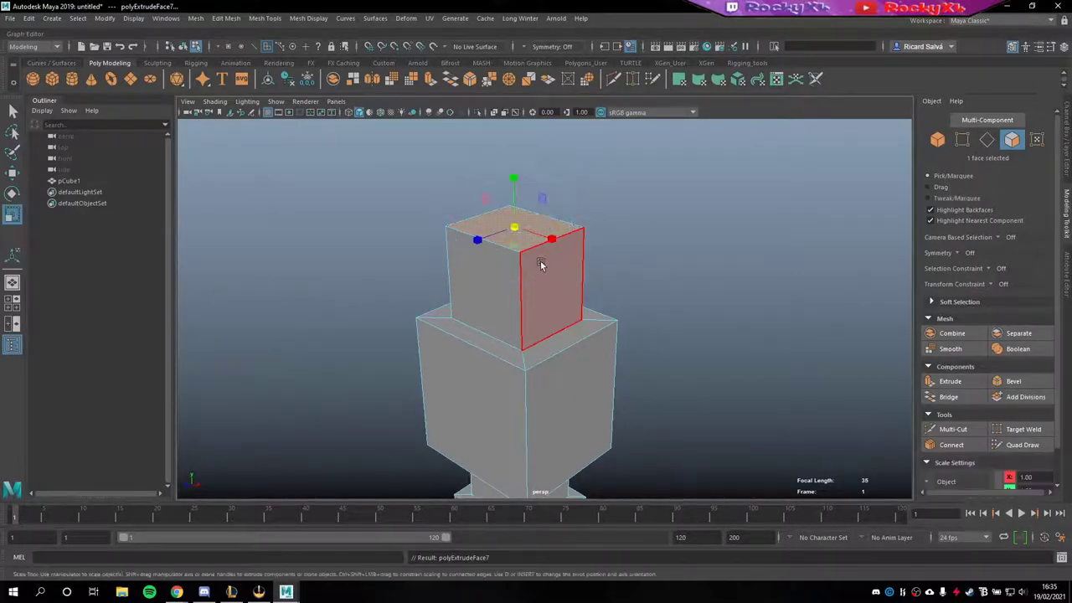
left_click_drag(522, 234, 508, 168)
key("ctrl+e")
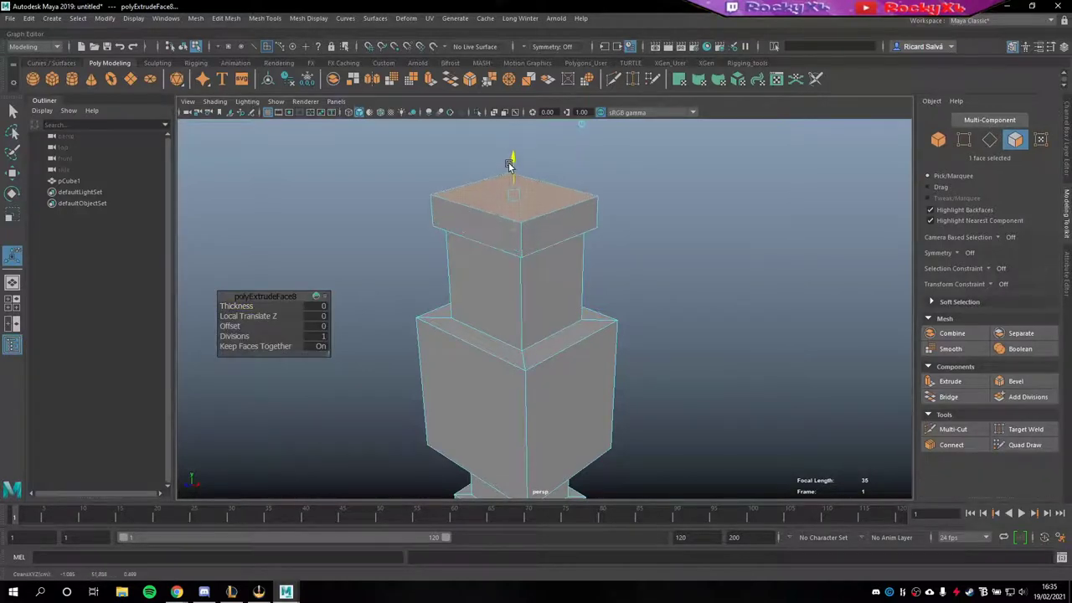
mouse_move(517, 309)
left_mouse_down("alt")
mouse_move(578, 354)
mouse_move(587, 330)
mouse_move(740, 318)
mouse_move(618, 318)
mouse_move(531, 240)
left_mouse_up("alt")
mouse_move(530, 337)
left_mouse_down("alt")
mouse_move(570, 304)
mouse_move(505, 304)
mouse_move(615, 304)
mouse_move(559, 262)
left_mouse_up("alt")
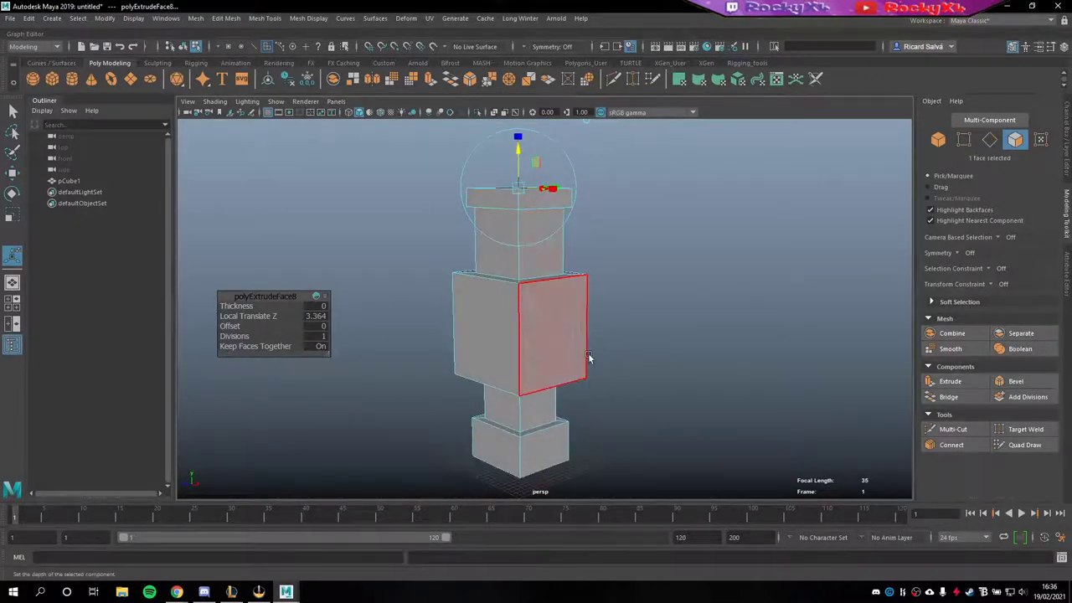
mouse_move(575, 354)
left_mouse_down("alt")
mouse_move(546, 326)
mouse_move(570, 328)
left_mouse_up("alt")
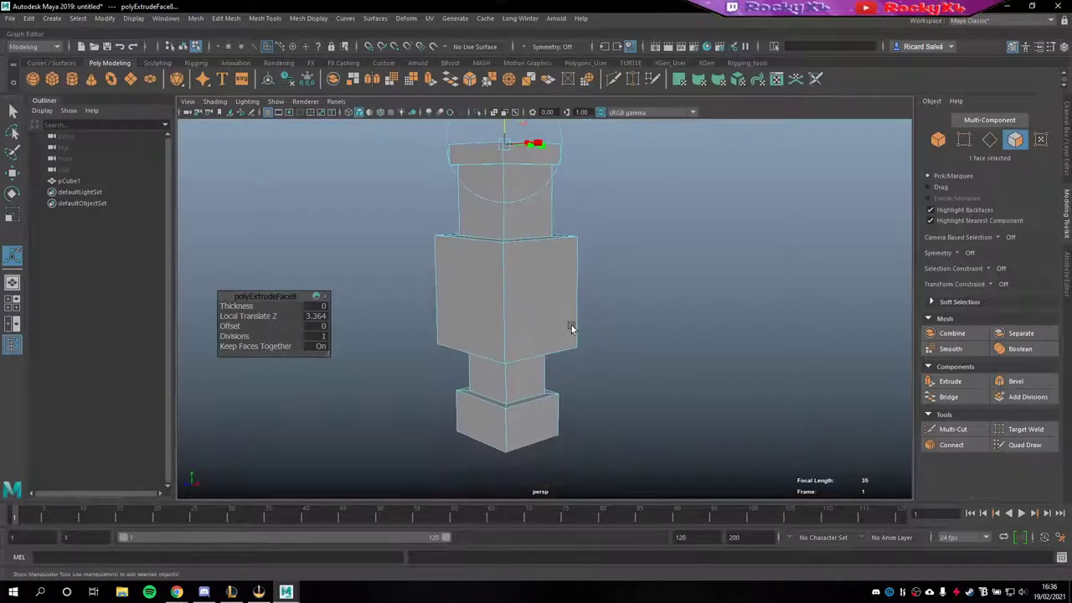
Step: Select the top cap face and move it up to make the top block taller
left_click(551, 427)
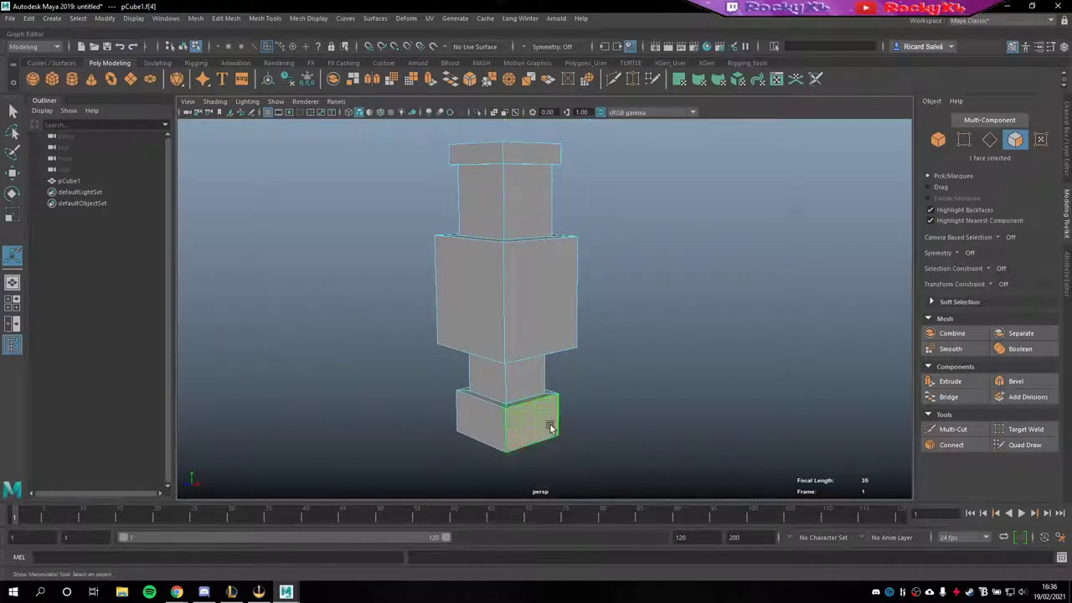
left_click_drag(523, 157, 536, 181, "alt")
left_click(511, 177)
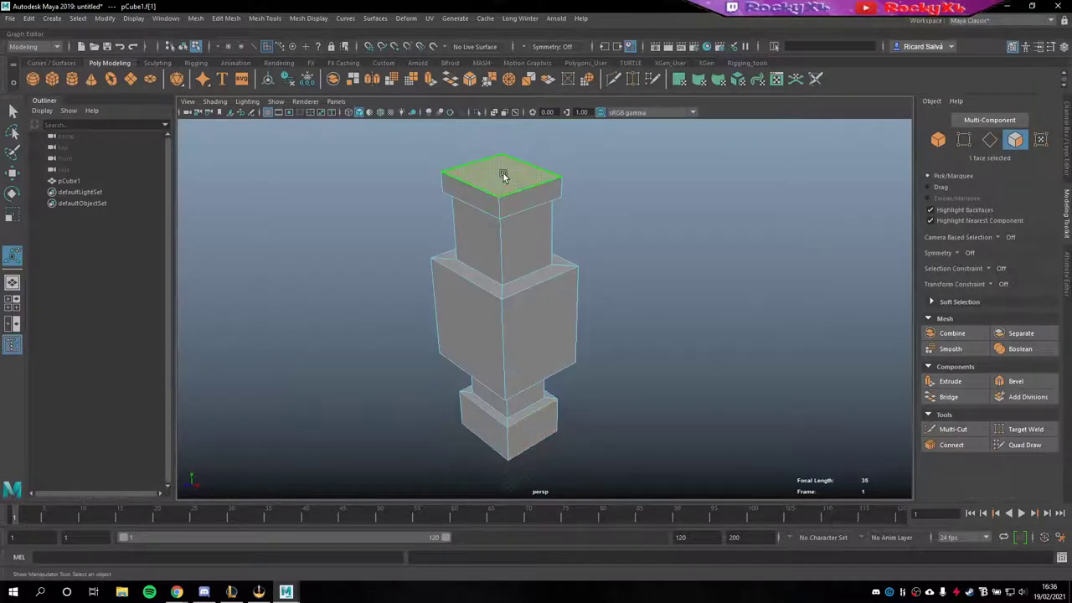
key("w")
mouse_move(499, 147)
left_mouse_down()
mouse_move(499, 119)
mouse_move(592, 272)
mouse_move(545, 258)
left_mouse_up()
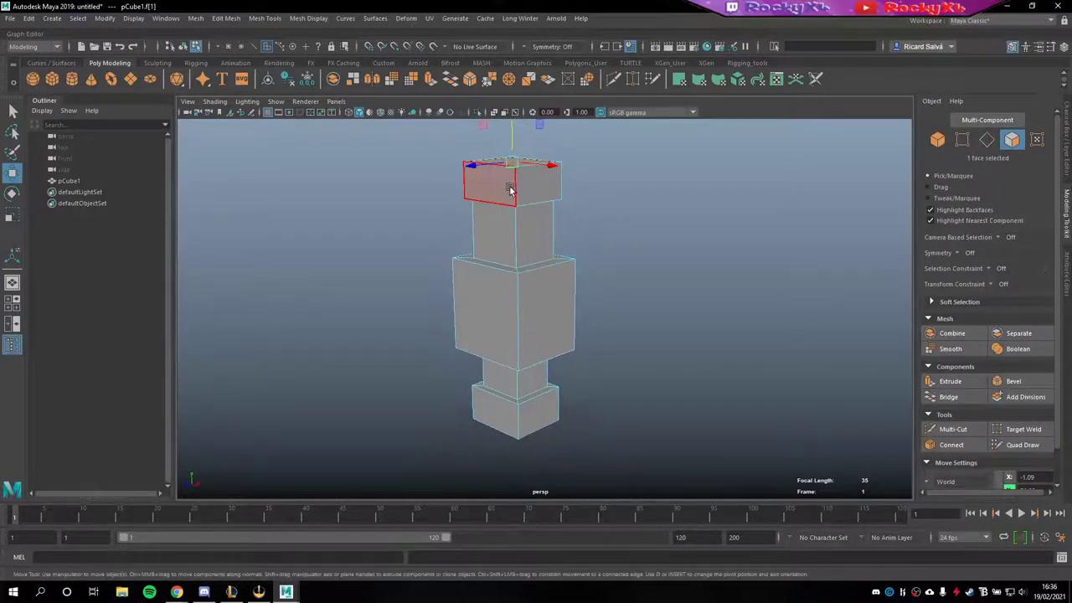
left_click(543, 191)
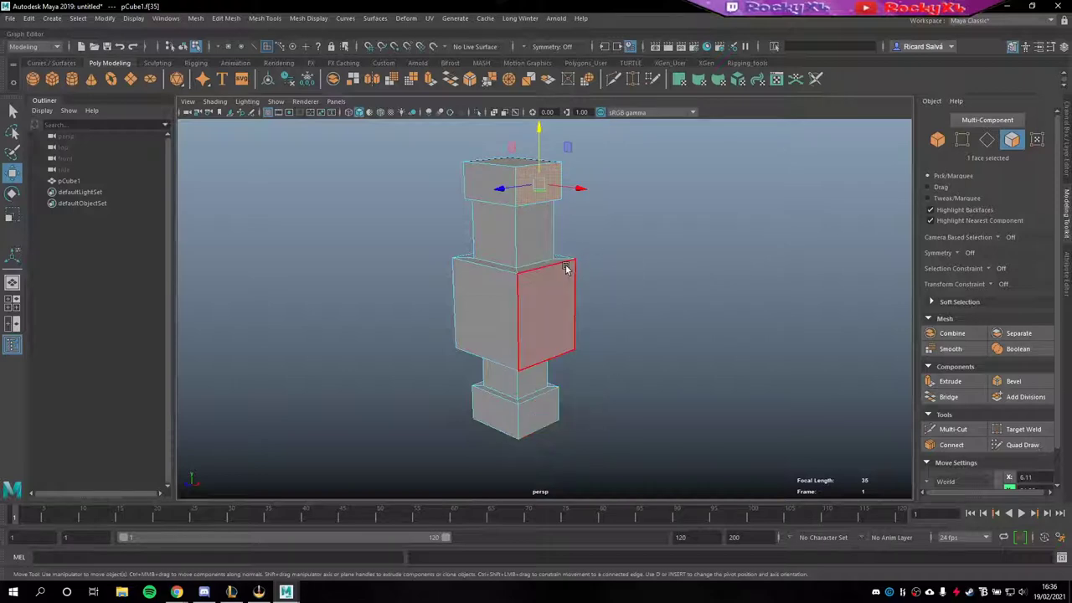
Step: Select the side faces of the top and bottom blocks and extrude them with Ctrl+E
left_click(600, 239)
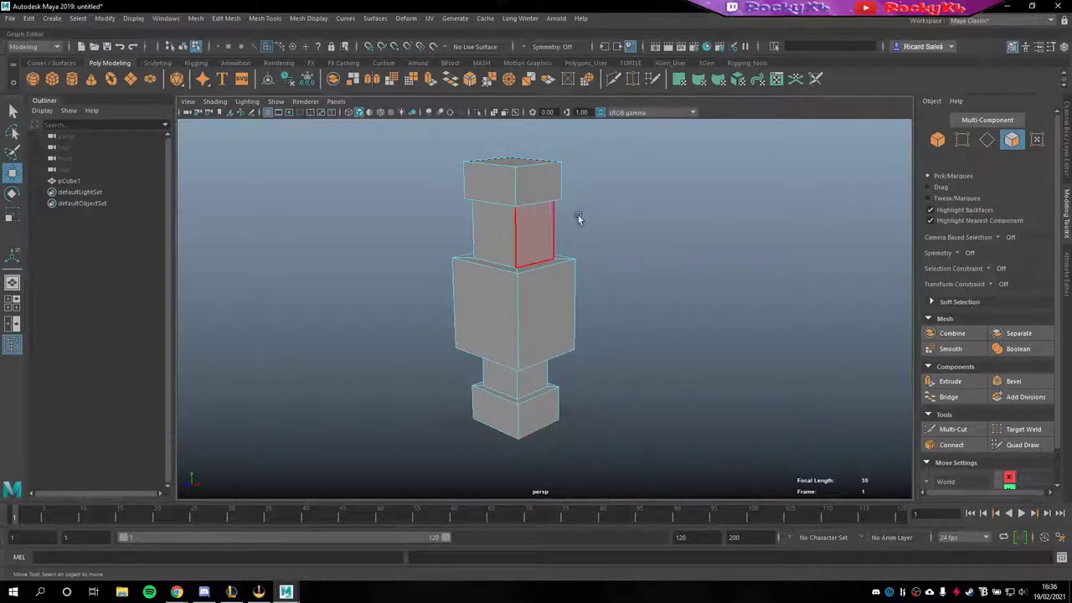
right_click_drag(643, 248, 644, 269)
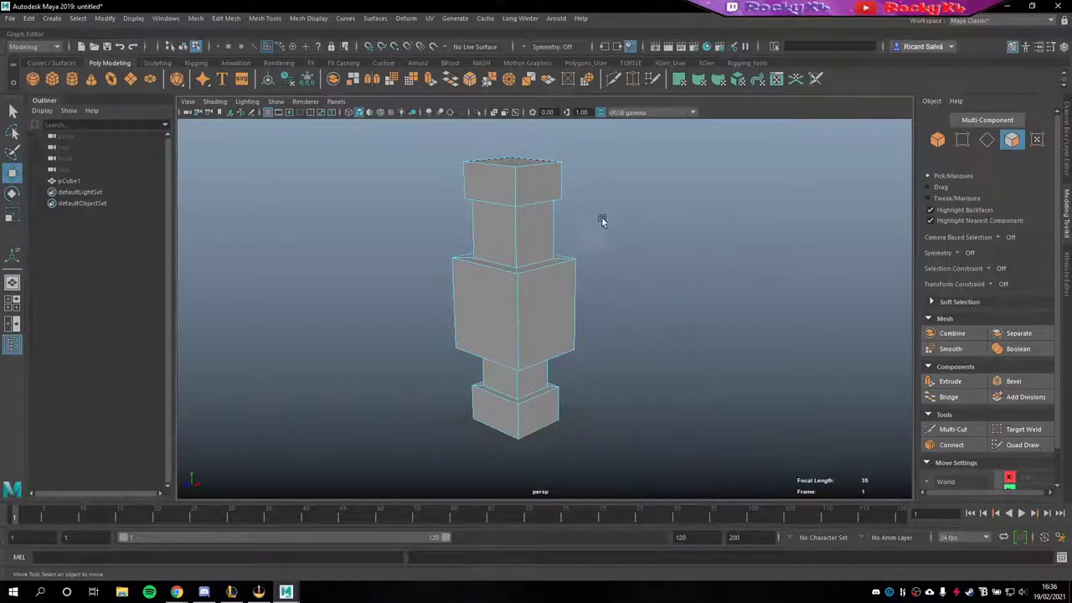
left_click(546, 192)
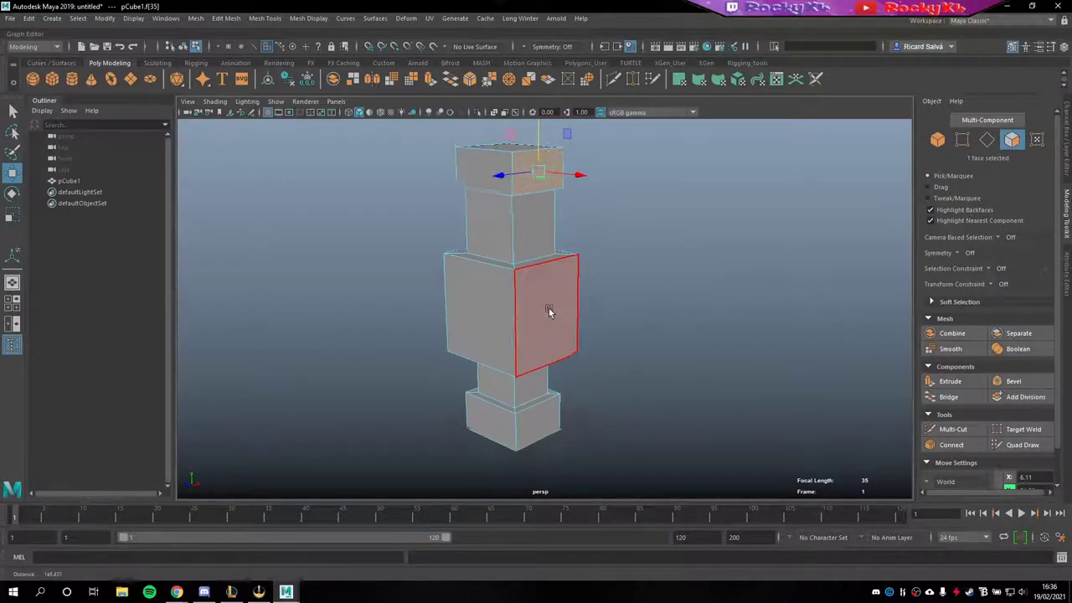
scroll(548, 308, "up", 3)
scroll(596, 301, "down", 1)
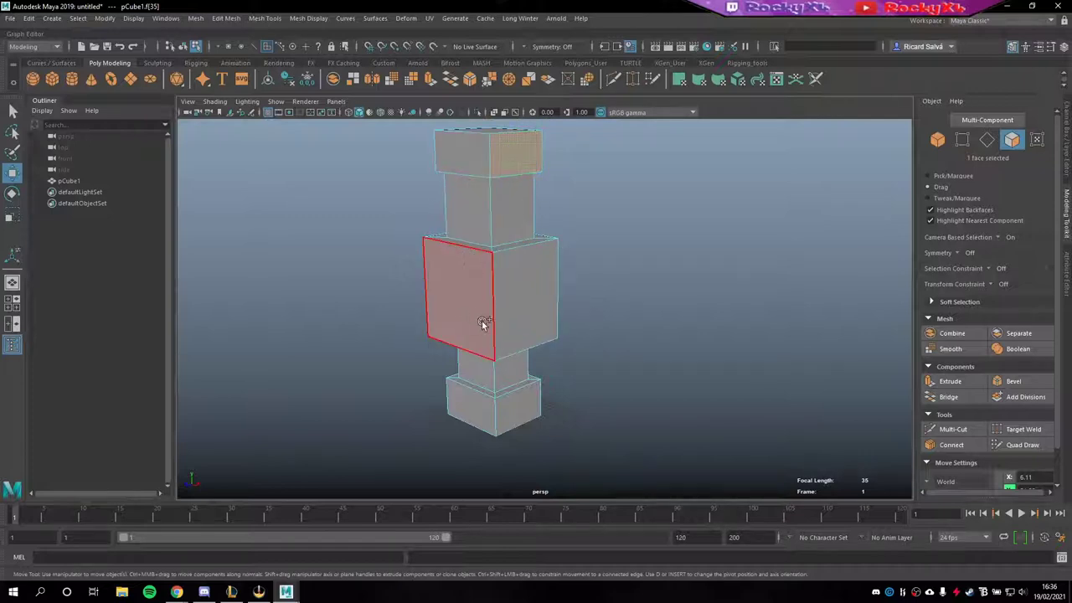
left_click(523, 408, "shift")
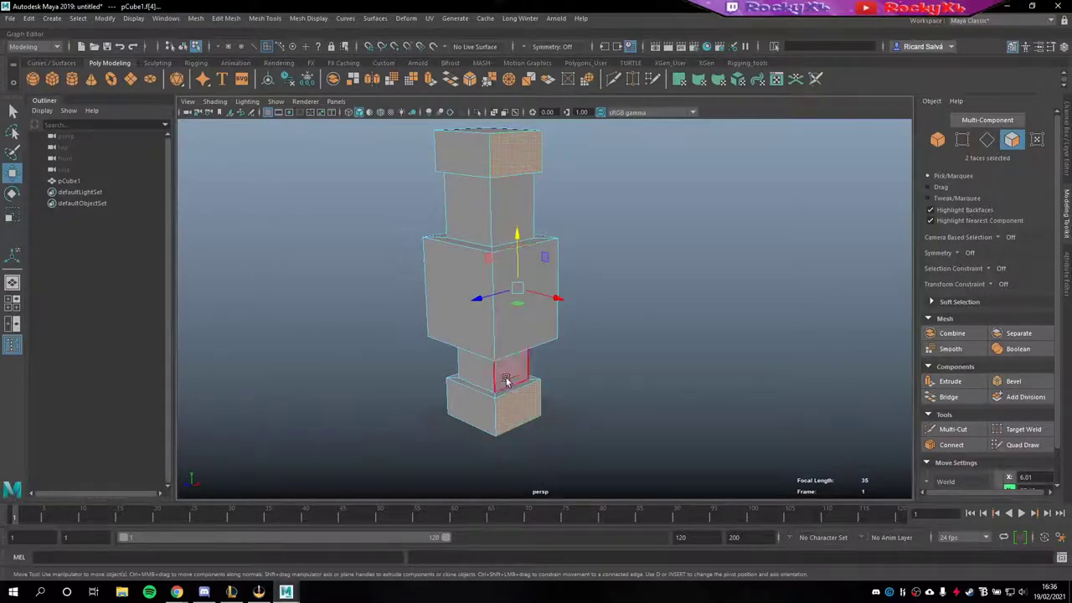
mouse_move(519, 277)
left_mouse_down("alt")
mouse_move(580, 243)
mouse_move(581, 178)
left_mouse_up("alt")
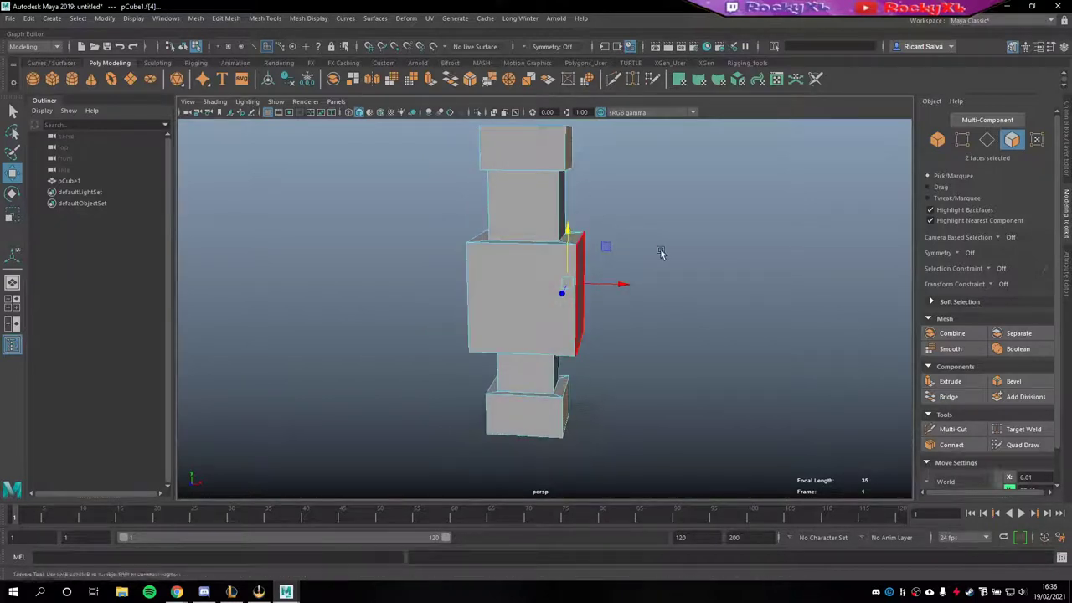
left_click_drag(661, 251, 612, 260, "alt")
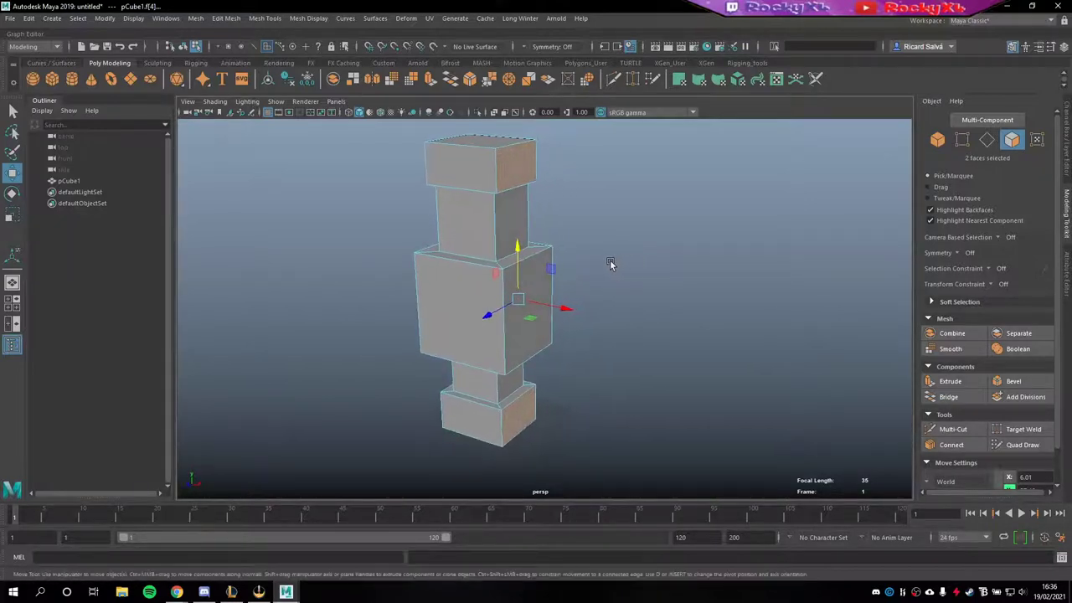
key("ctrl+e")
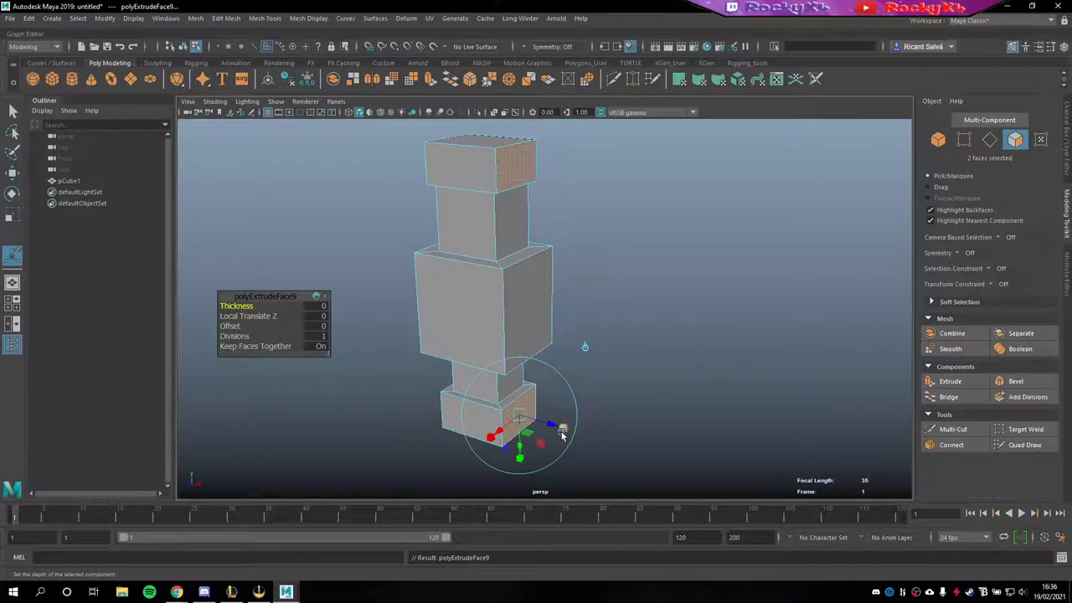
Step: Extrude both side faces again and stretch them out to 7.448 to form parallel arms
mouse_move(612, 416)
left_mouse_down("alt")
mouse_move(567, 427)
mouse_move(747, 444)
left_mouse_up("alt")
mouse_move(754, 383)
left_mouse_down("alt")
mouse_move(707, 324)
mouse_move(628, 311)
left_mouse_up("alt")
key("ctrl+e")
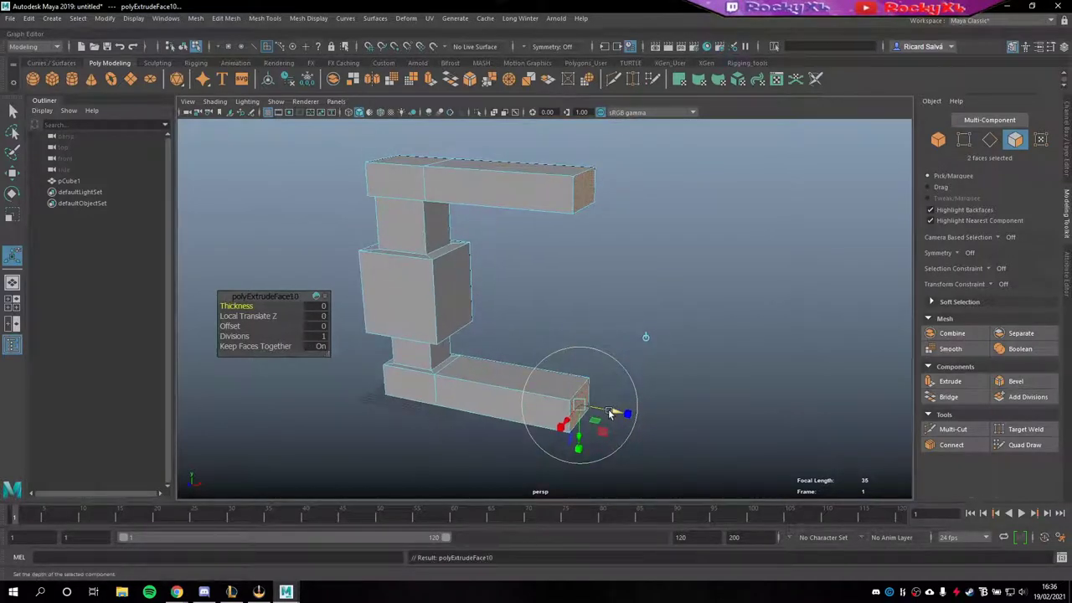
mouse_move(609, 413)
left_mouse_down()
mouse_move(645, 420)
mouse_move(609, 355)
mouse_move(706, 372)
mouse_move(640, 358)
left_mouse_up()
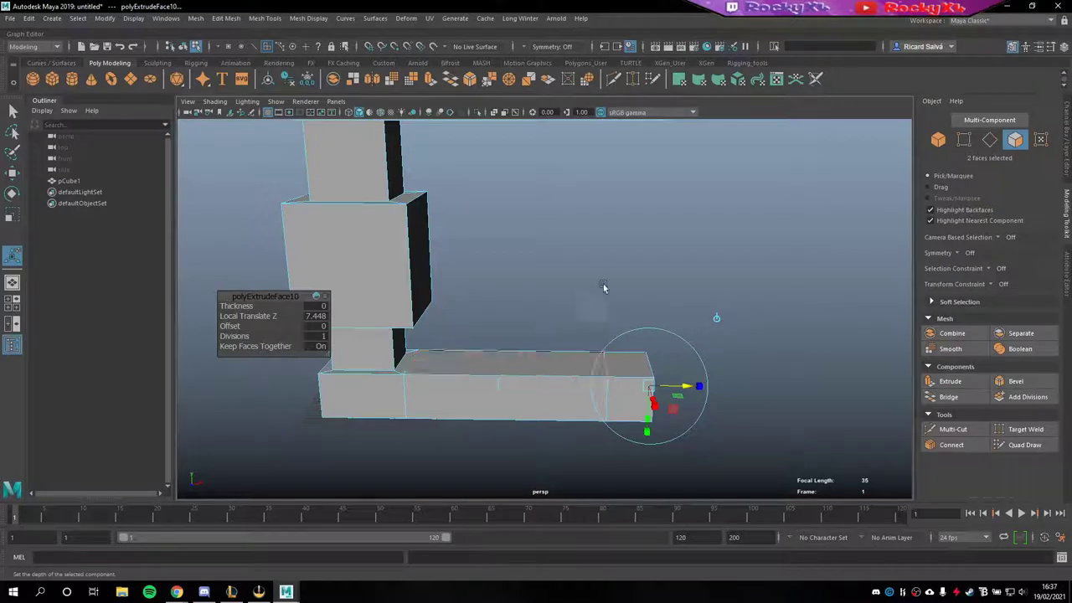
mouse_move(553, 371)
left_mouse_down("alt")
mouse_move(589, 280)
mouse_move(558, 280)
mouse_move(548, 307)
left_mouse_up("alt")
left_click(548, 296)
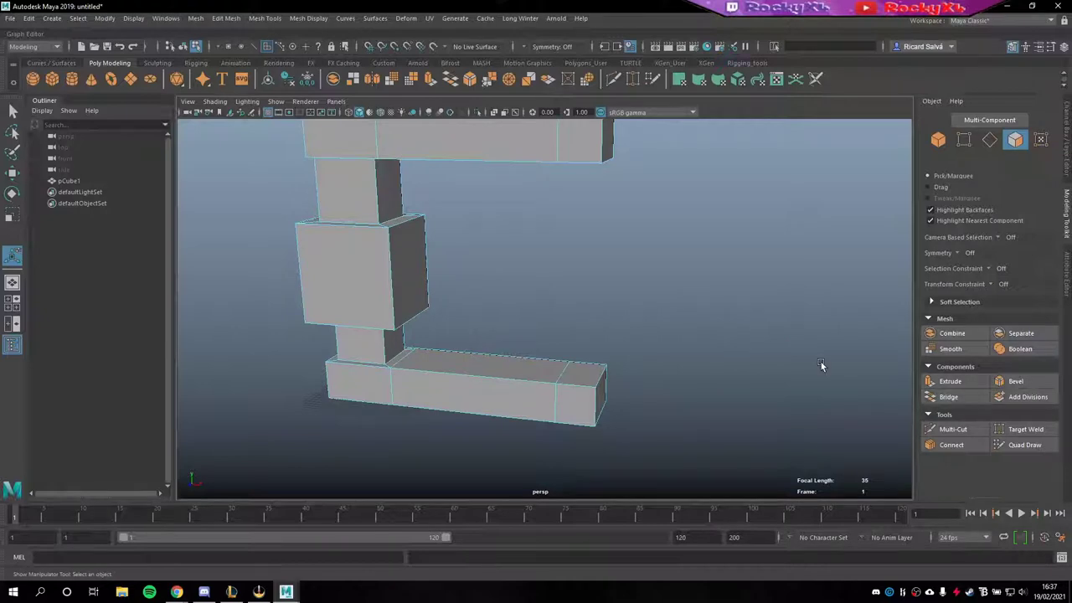
mouse_move(819, 351)
left_mouse_down("alt")
mouse_move(618, 342)
mouse_move(637, 349)
mouse_move(589, 412)
left_mouse_up("alt")
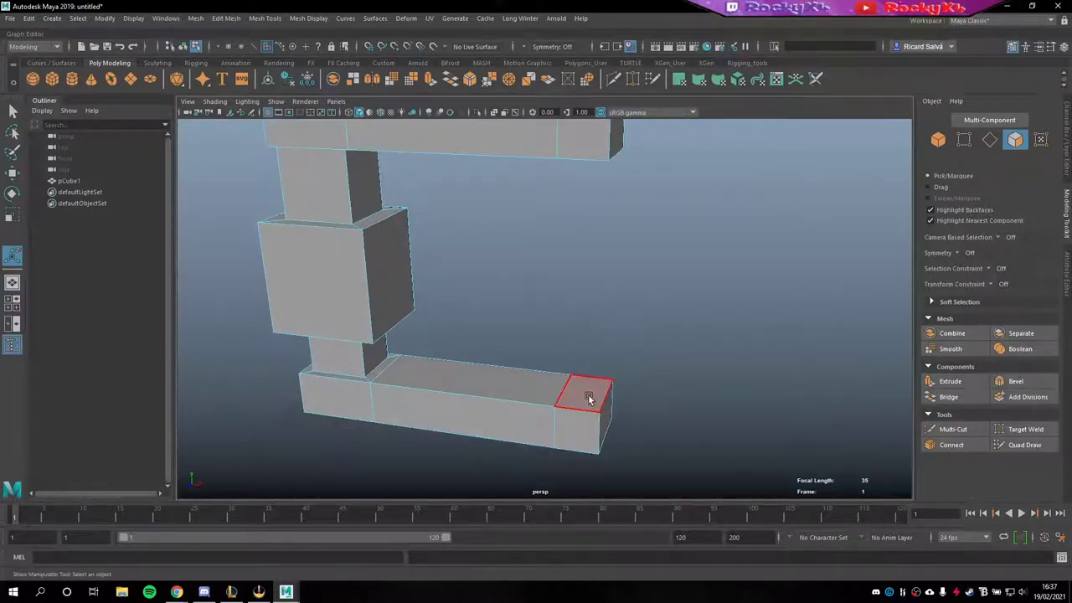
Step: Select the end faces of the bottom and top arms
left_click(589, 399)
mouse_move(627, 337)
left_mouse_down("alt")
mouse_move(623, 239)
mouse_move(604, 383)
mouse_move(605, 332)
left_mouse_up("alt")
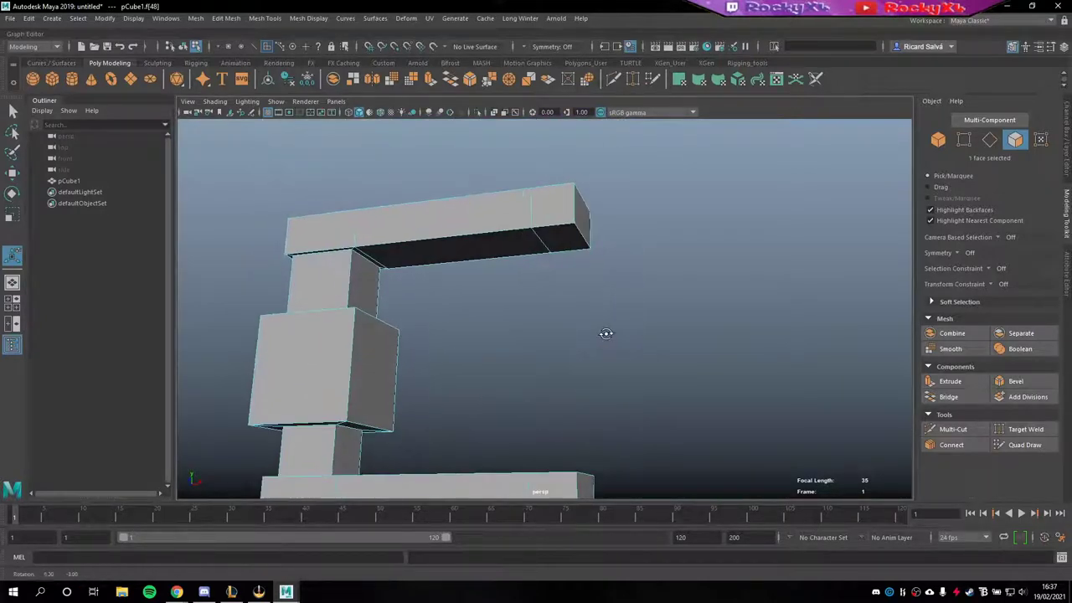
left_click(577, 252, "shift")
mouse_move(518, 349)
left_mouse_down("alt")
mouse_move(527, 366)
mouse_move(539, 333)
mouse_move(864, 357)
left_mouse_up("alt")
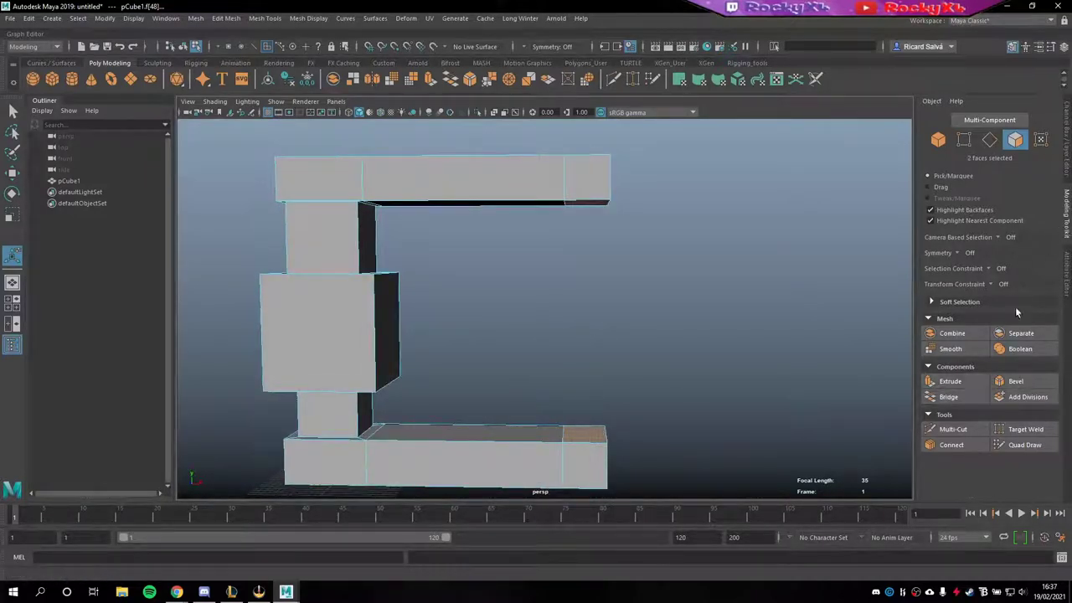
Step: Join the two arm ends with Edit Mesh > Bridge, then return to Object Mode
left_click(951, 397)
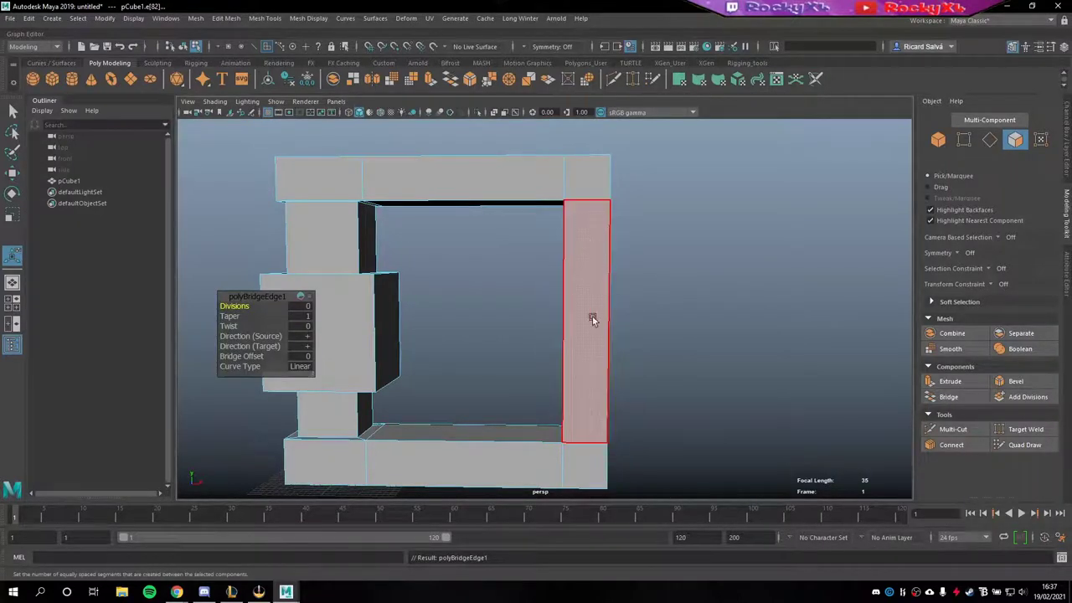
mouse_move(577, 323)
left_mouse_down("alt")
mouse_move(626, 218)
mouse_move(633, 286)
left_mouse_up("alt")
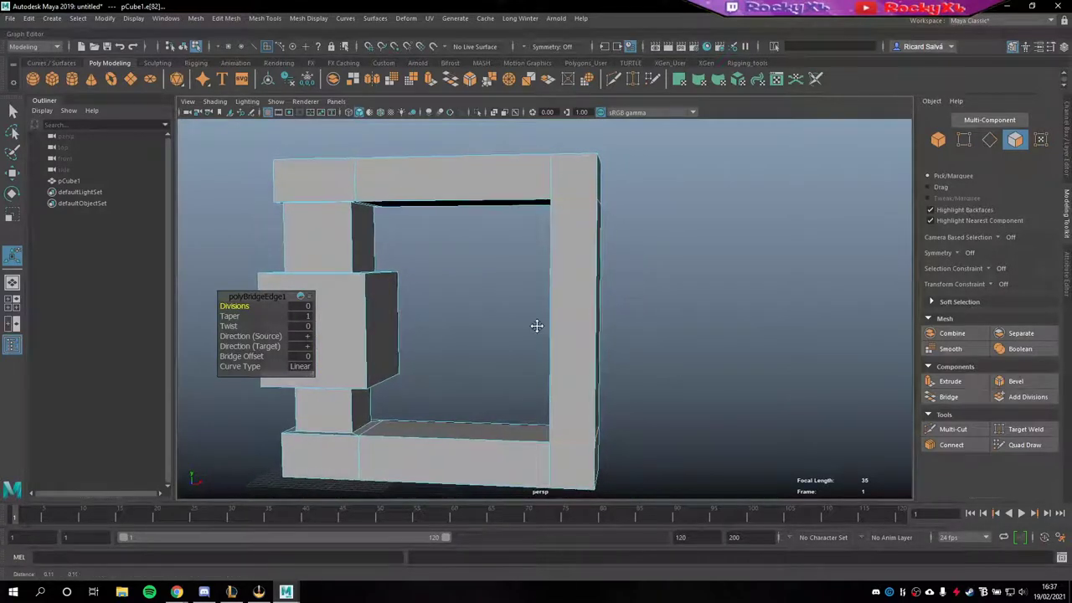
middle_click_drag(539, 328, 592, 302, "alt")
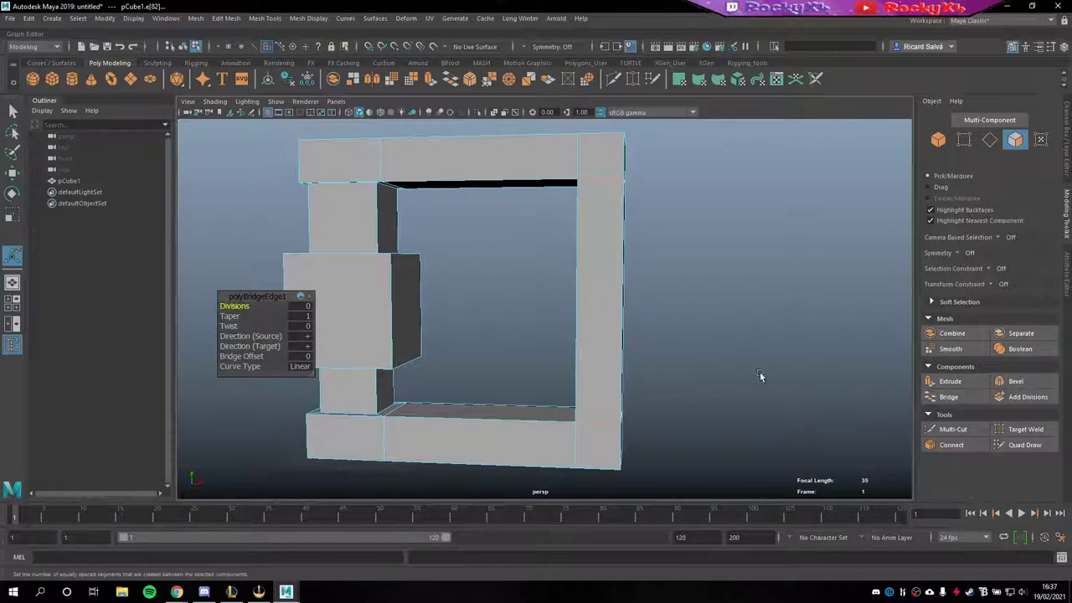
left_click(195, 17)
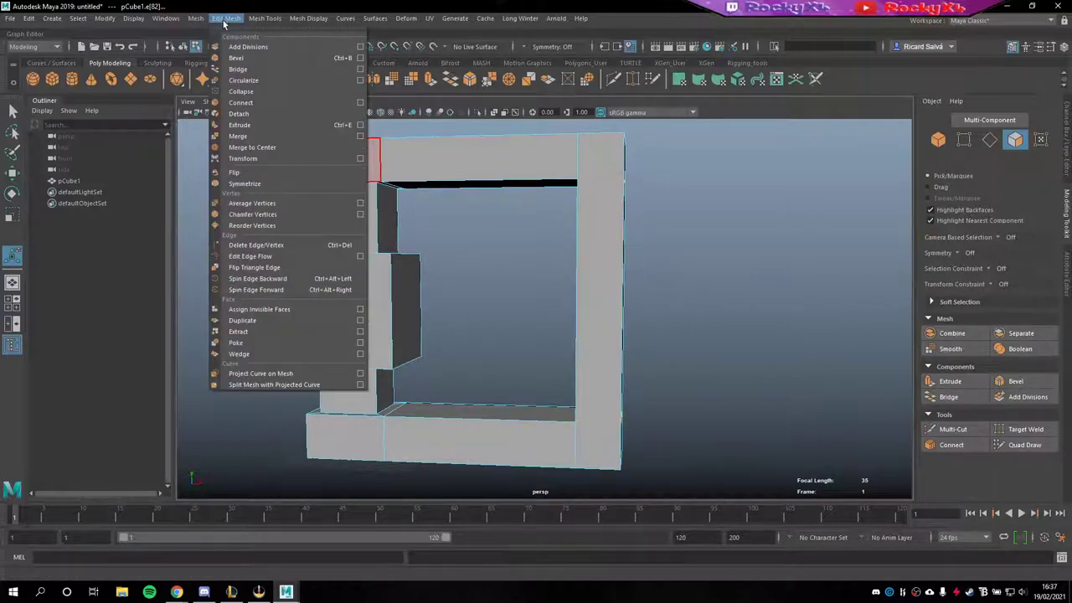
left_click(277, 71)
mouse_move(661, 293)
left_mouse_down("alt")
mouse_move(559, 316)
mouse_move(618, 314)
mouse_move(567, 281)
left_mouse_up("alt")
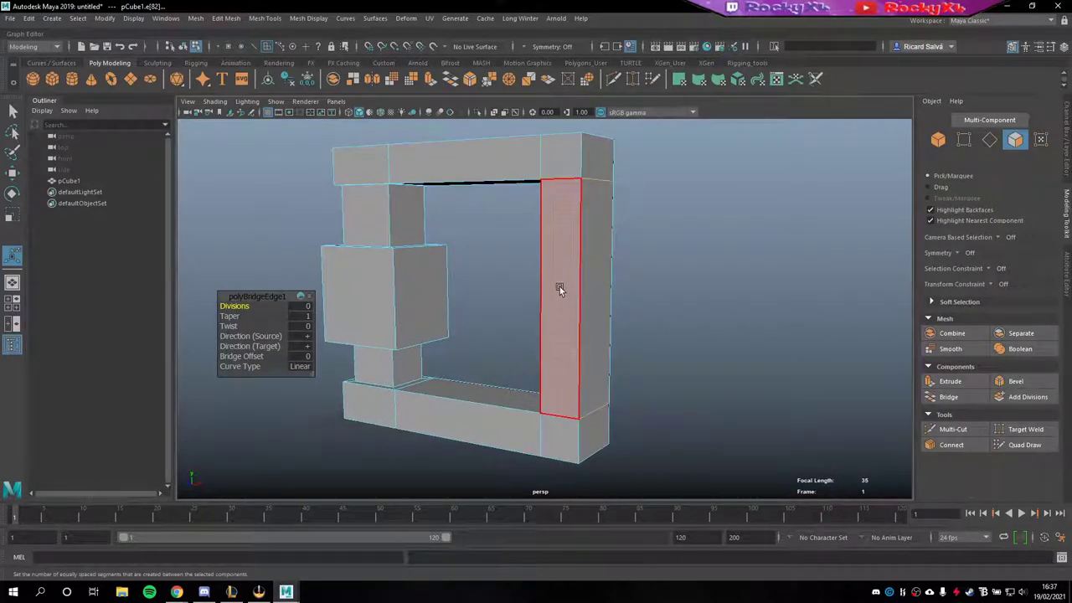
right_click_drag(560, 287, 614, 268)
mouse_move(666, 293)
left_mouse_down("alt")
mouse_move(636, 290)
mouse_move(575, 354)
mouse_move(592, 319)
mouse_move(537, 258)
left_mouse_up("alt")
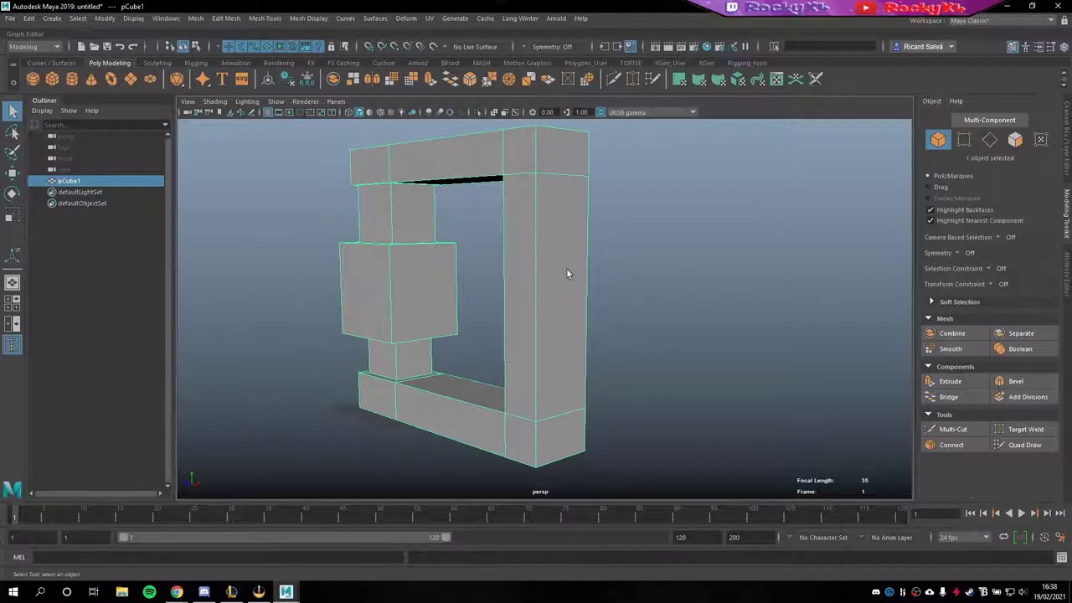
Step: Orbit to a frontal view of the rectangular frame and activate Multi-Cut
scroll(571, 266, "up", 2)
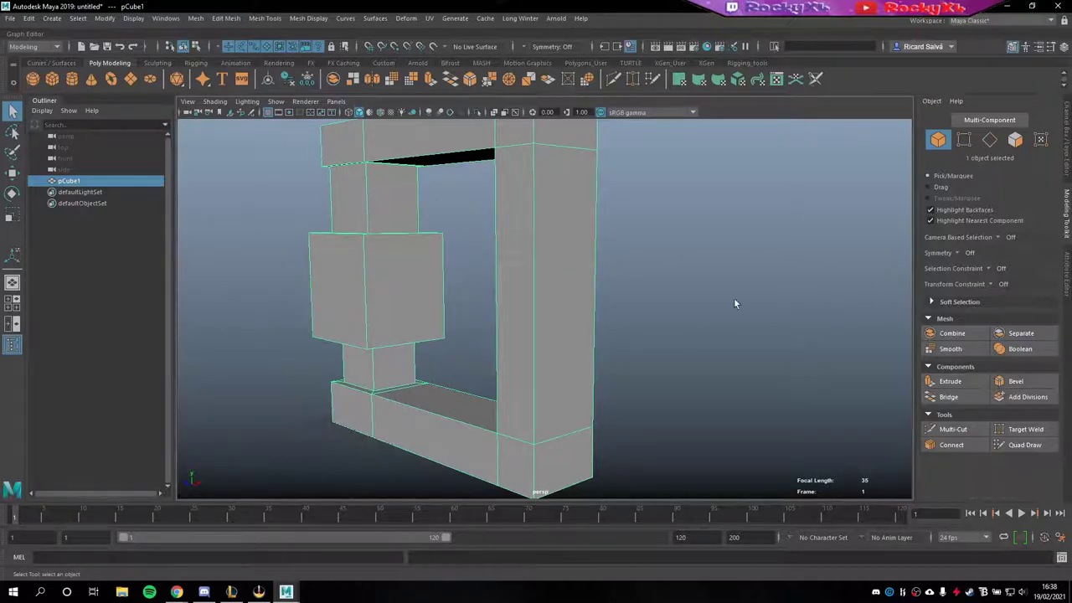
left_click_drag(735, 303, 542, 297, "alt")
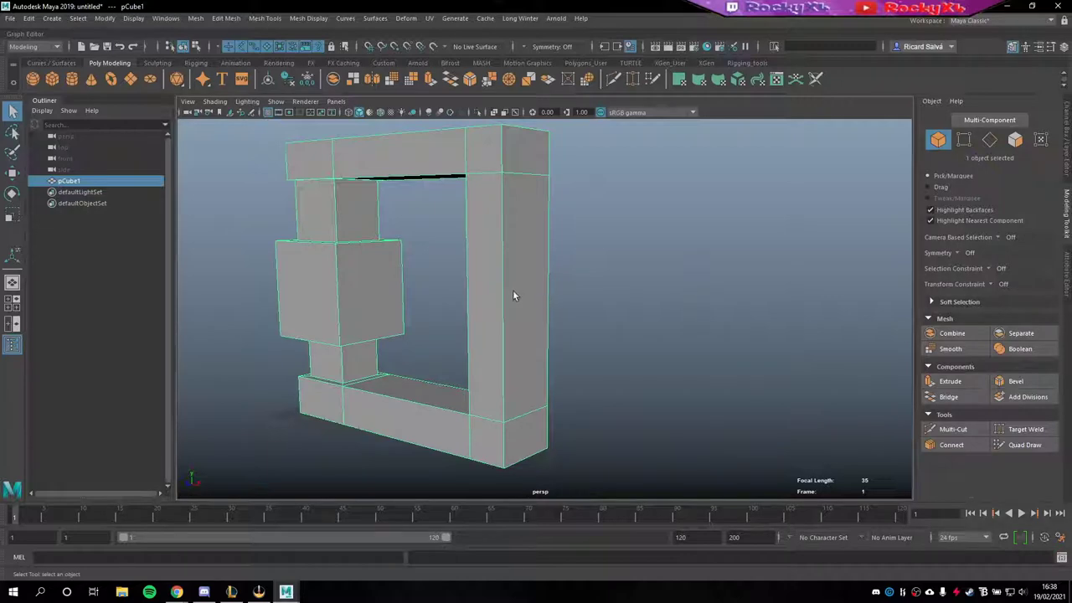
left_click_drag(513, 295, 537, 293, "alt")
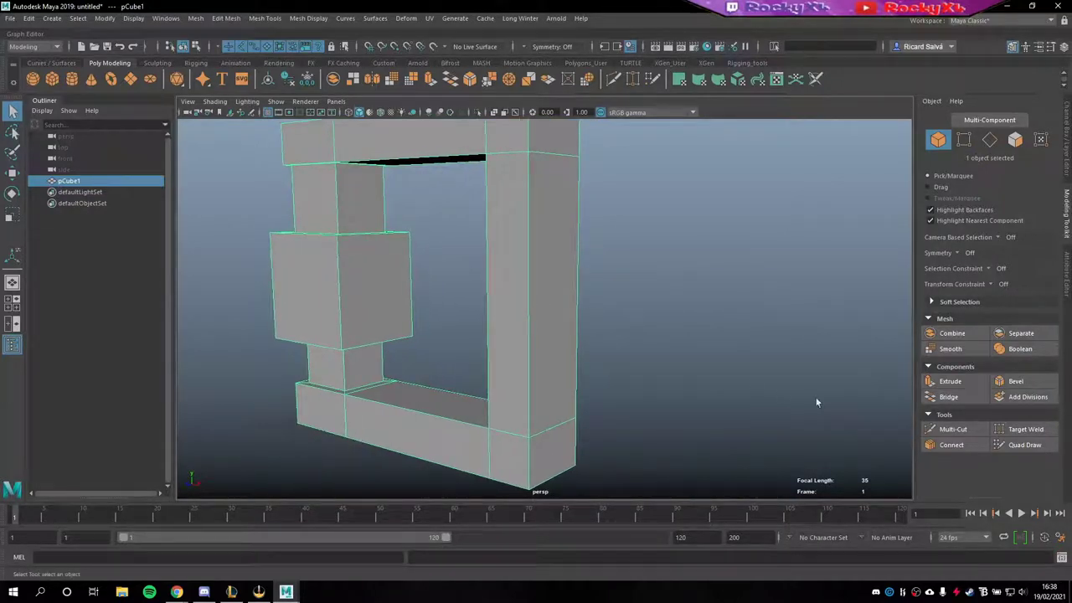
left_click(953, 429)
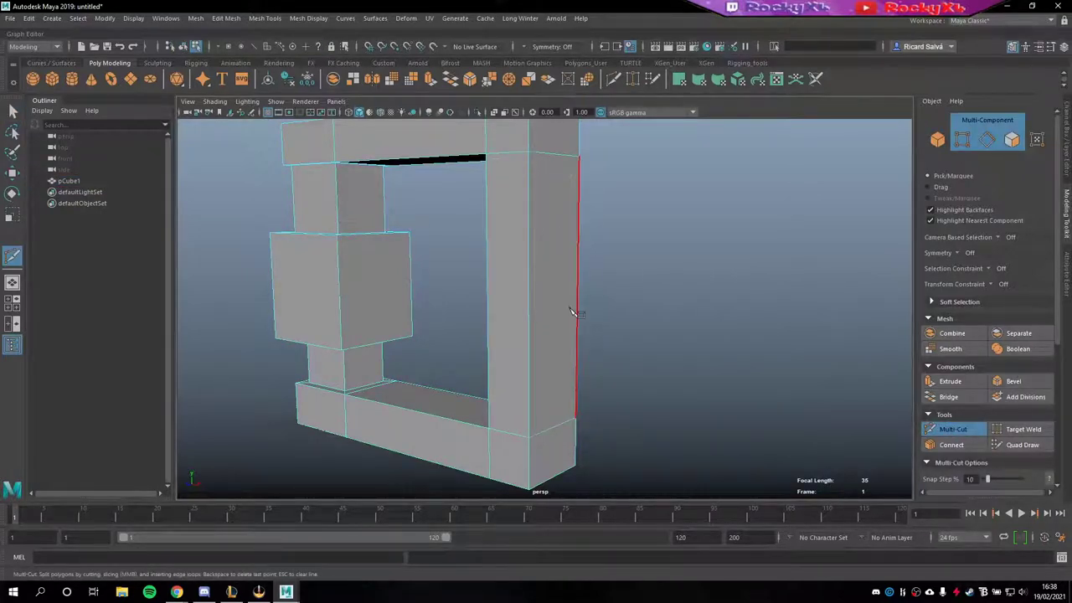
mouse_move(545, 408)
left_mouse_down("alt")
mouse_move(578, 400)
mouse_move(542, 408)
left_mouse_up("alt")
left_click(538, 404, "ctrl")
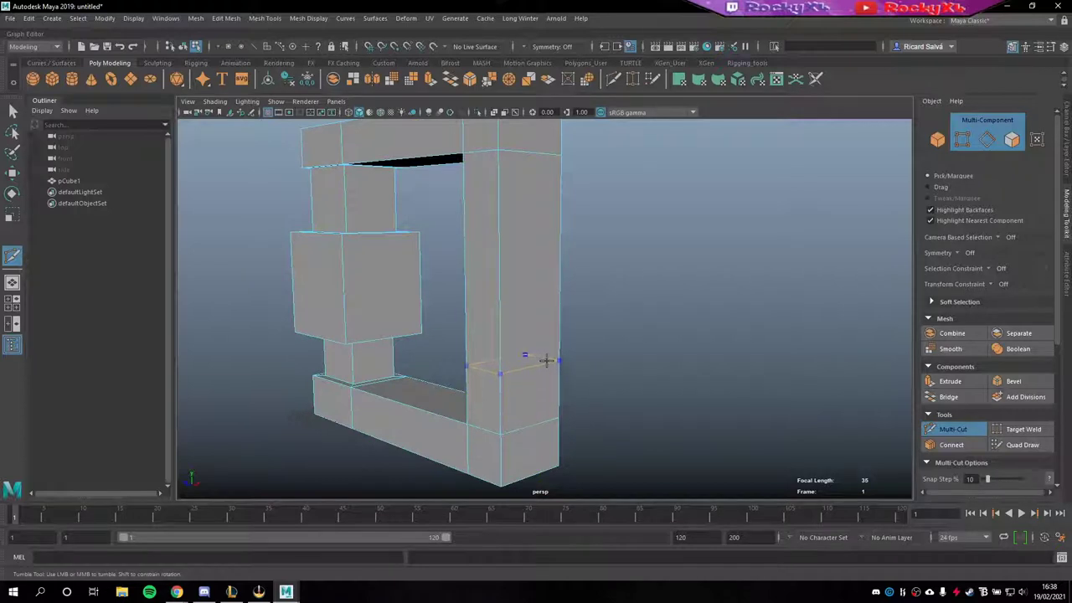
key("ctrl")
key("Escape")
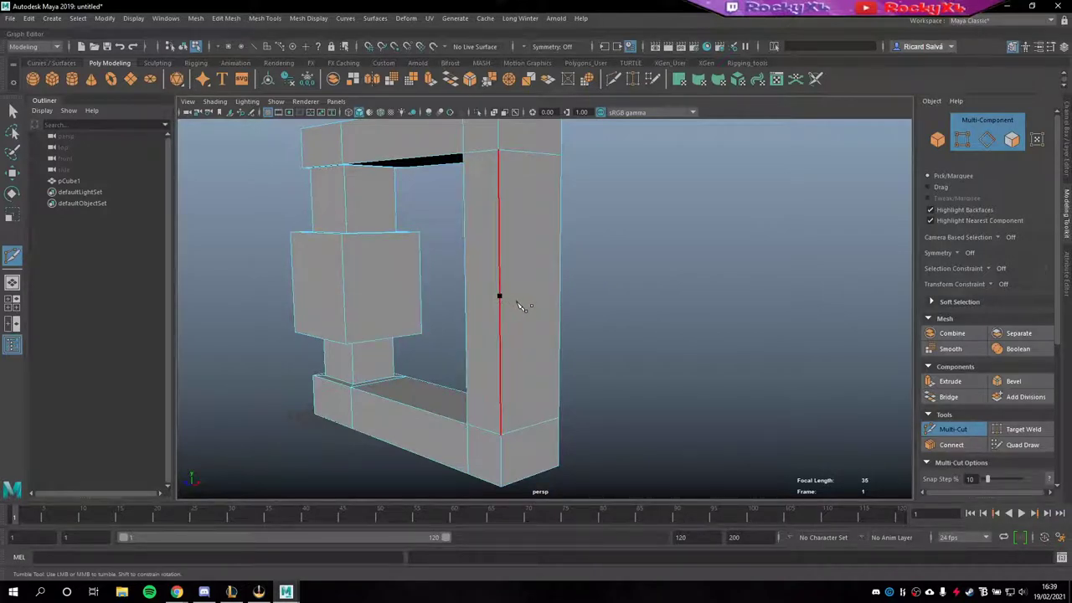
left_click_drag(536, 306, 494, 308, "alt")
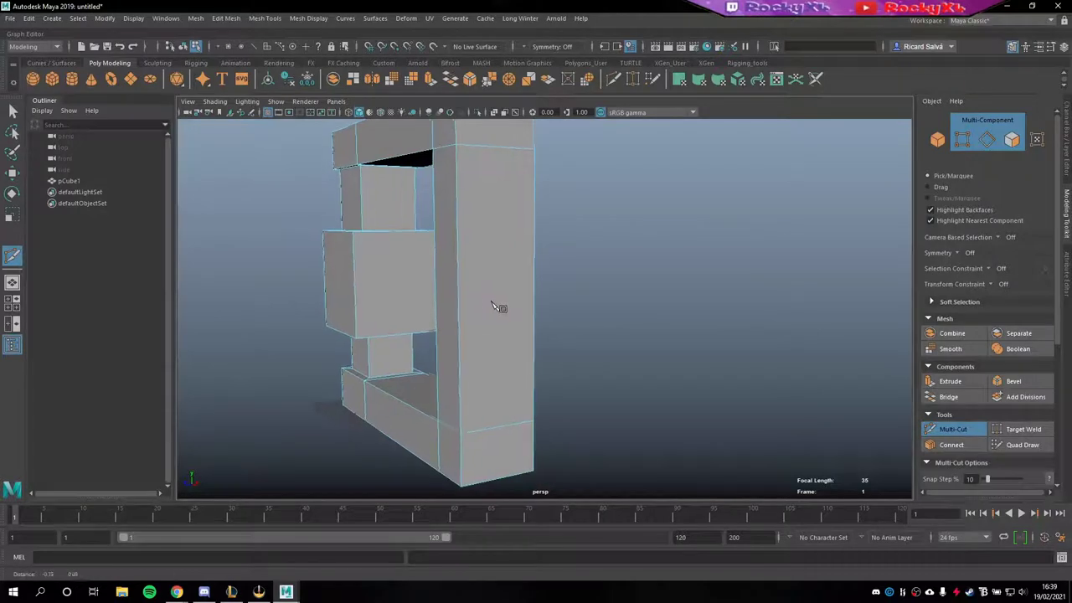
middle_click_drag(494, 308, 511, 315, "alt")
left_click_drag(505, 313, 507, 314, "alt")
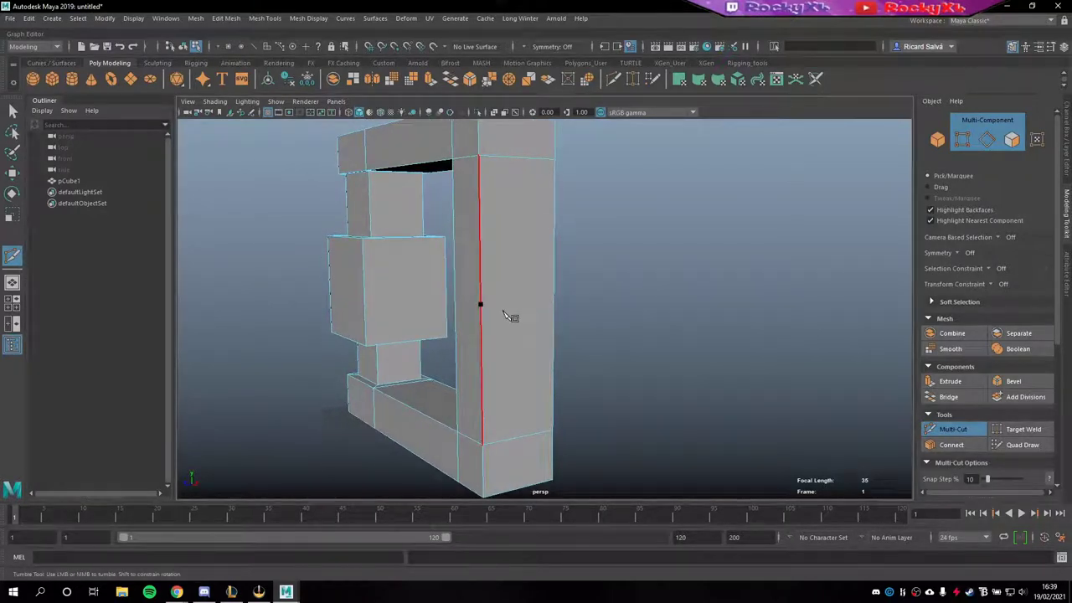
key("shift")
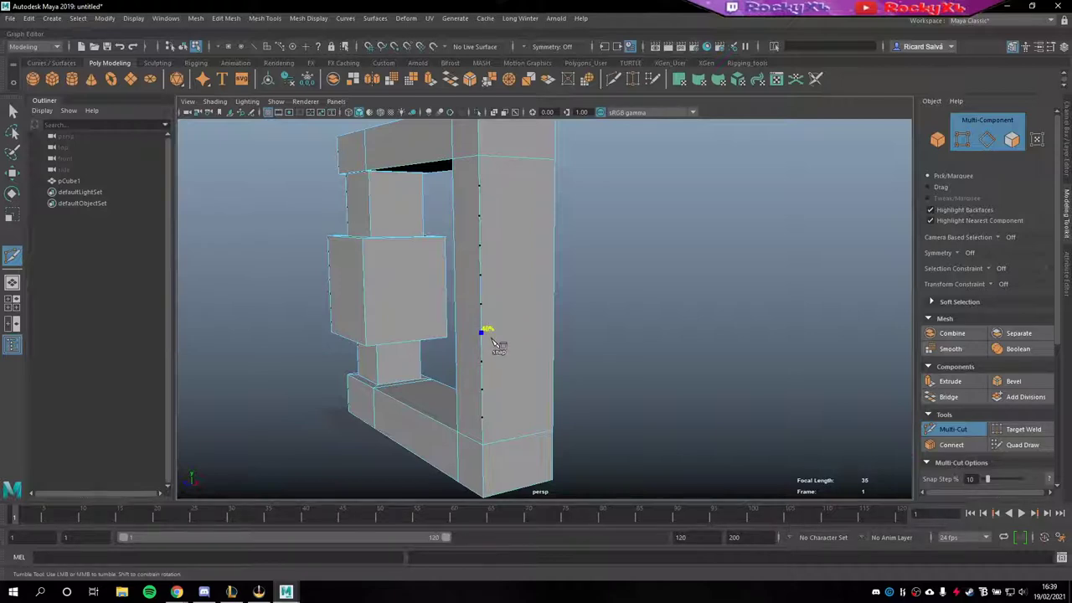
Step: Multi-Cut points at 40% and 60% on the right pillar's edges and connect them across
left_click(492, 341)
left_click(548, 333)
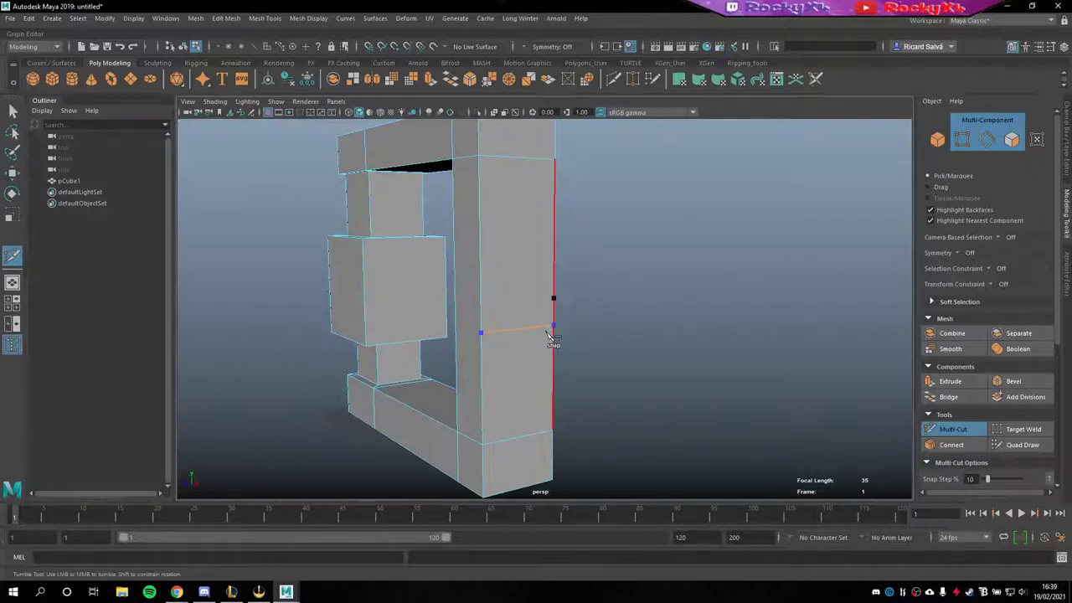
left_click(544, 283)
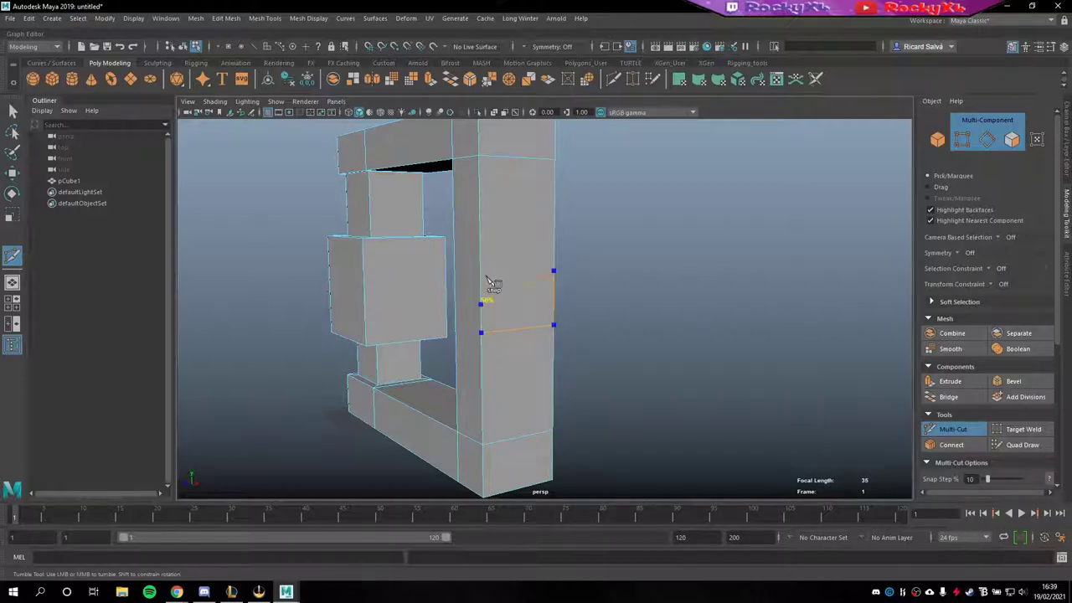
left_click(481, 275)
left_click_drag(484, 306, 599, 272, "alt")
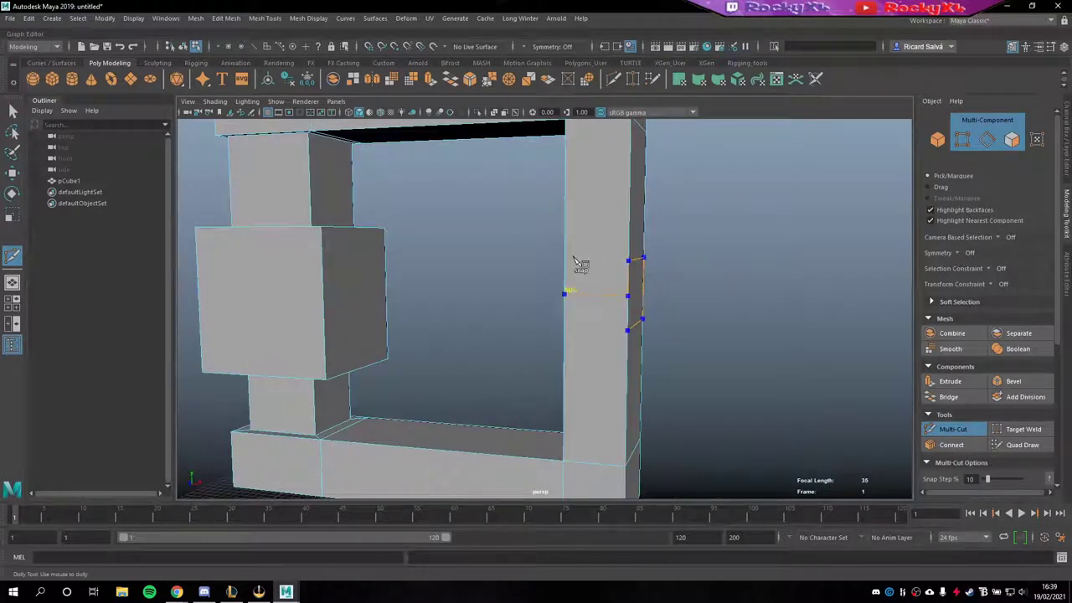
key("ctrl+z")
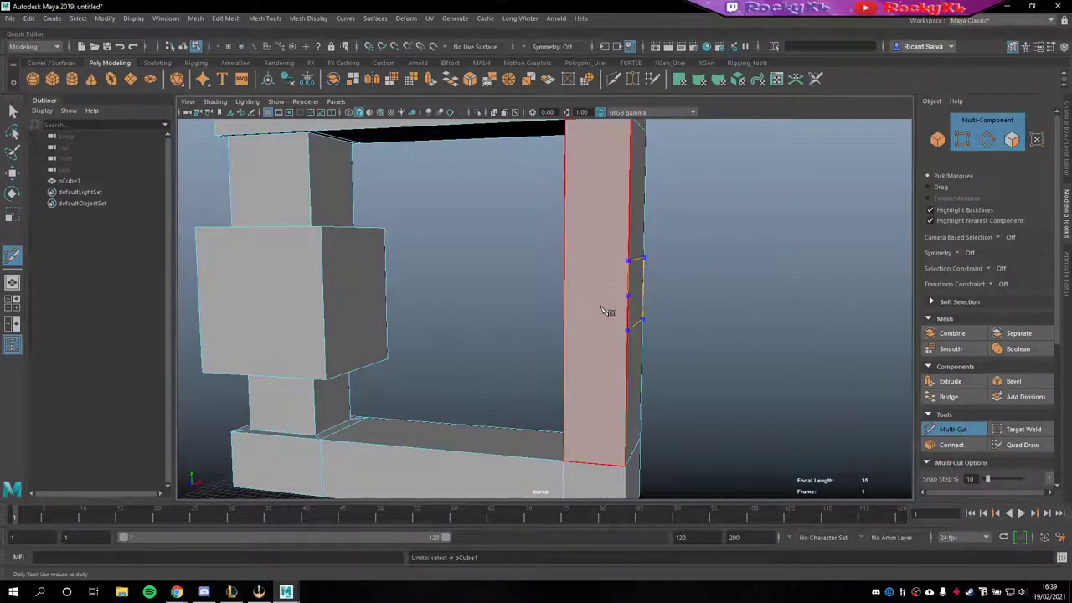
left_click(573, 260)
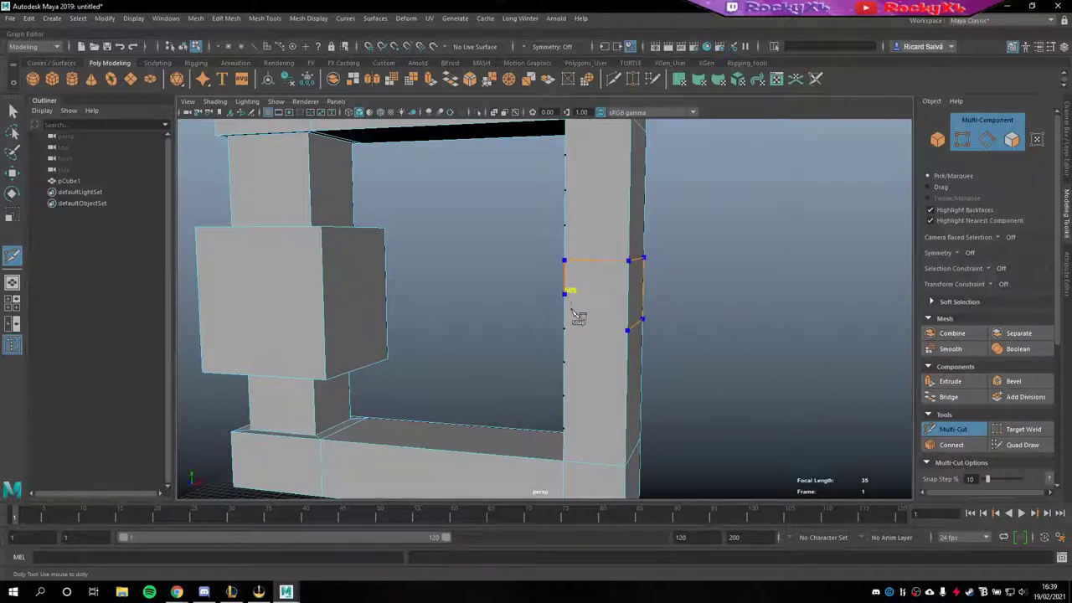
left_click(569, 325)
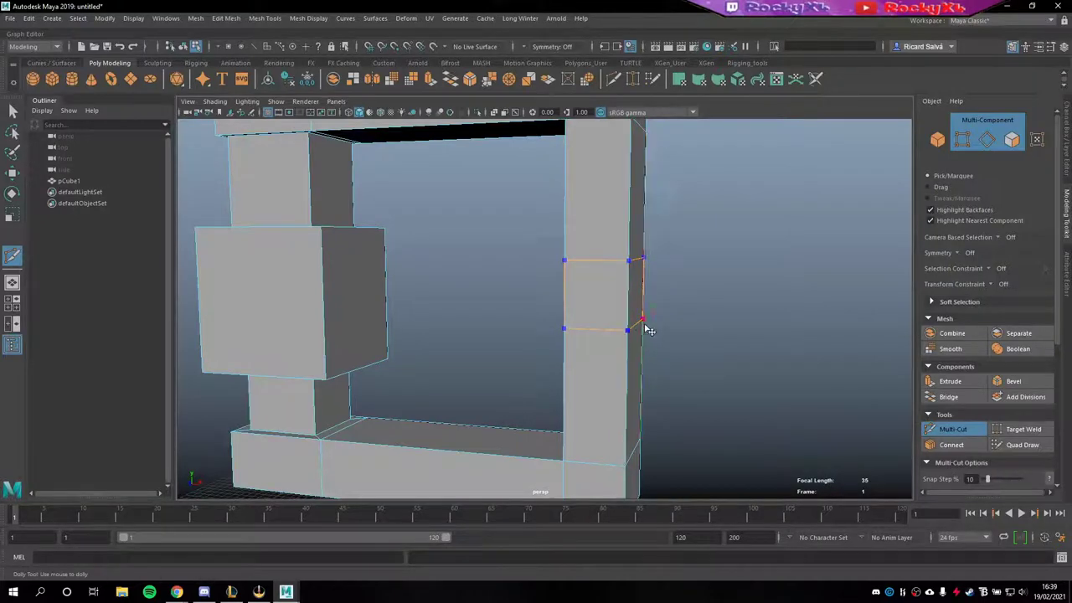
Step: Orbit around the pillar to check both new edge rings, then exit Multi-Cut with W
mouse_move(635, 328)
left_mouse_down("alt")
mouse_move(437, 335)
mouse_move(658, 340)
mouse_move(529, 306)
left_mouse_up("alt")
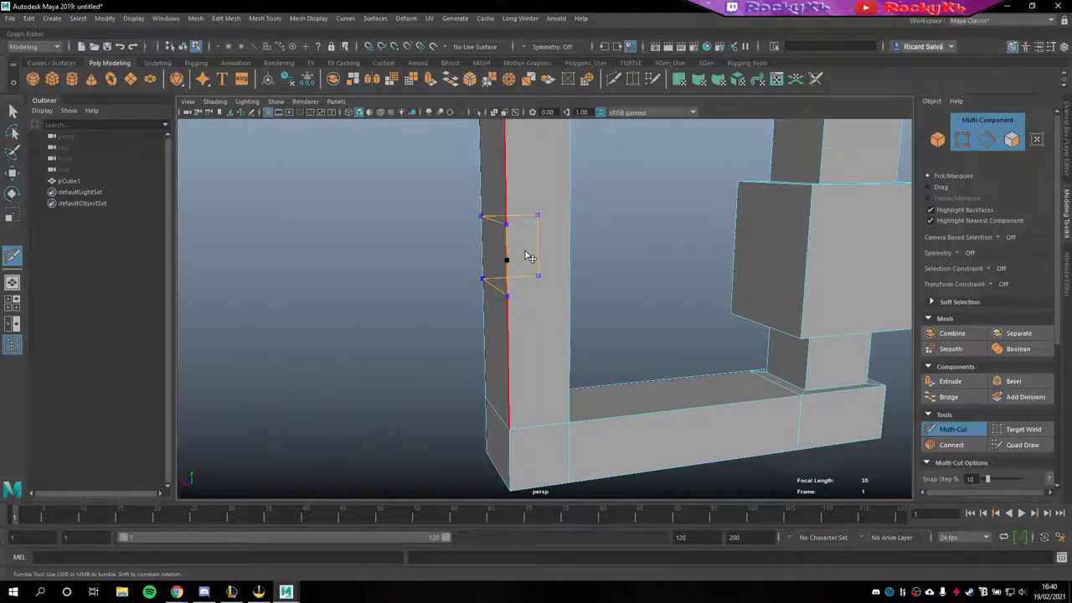
mouse_move(581, 259)
left_mouse_down("alt")
mouse_move(488, 259)
mouse_move(529, 253)
left_mouse_up("alt")
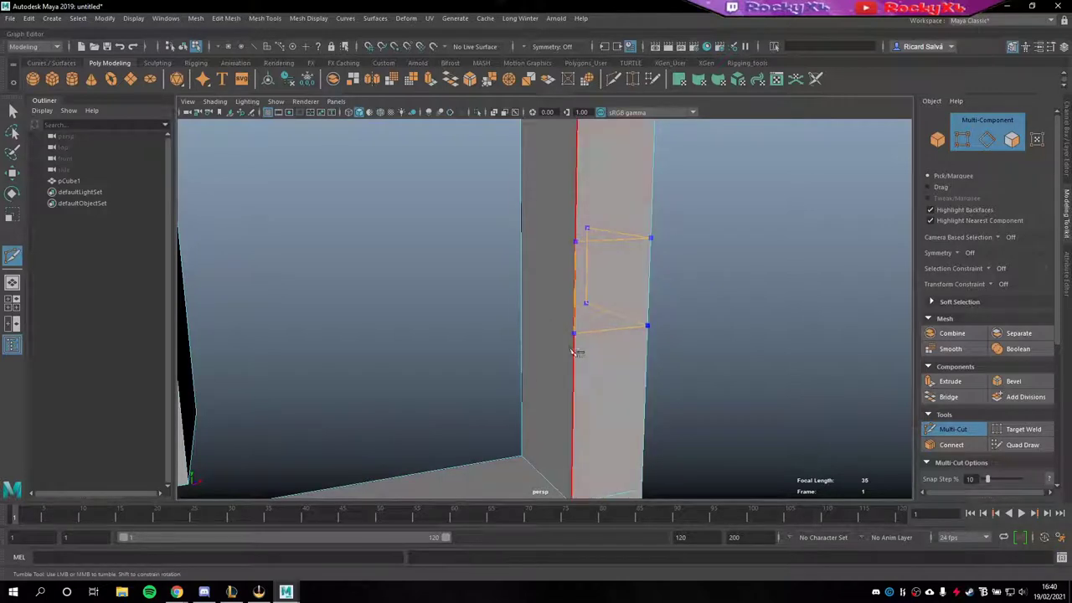
key("ctrl+z")
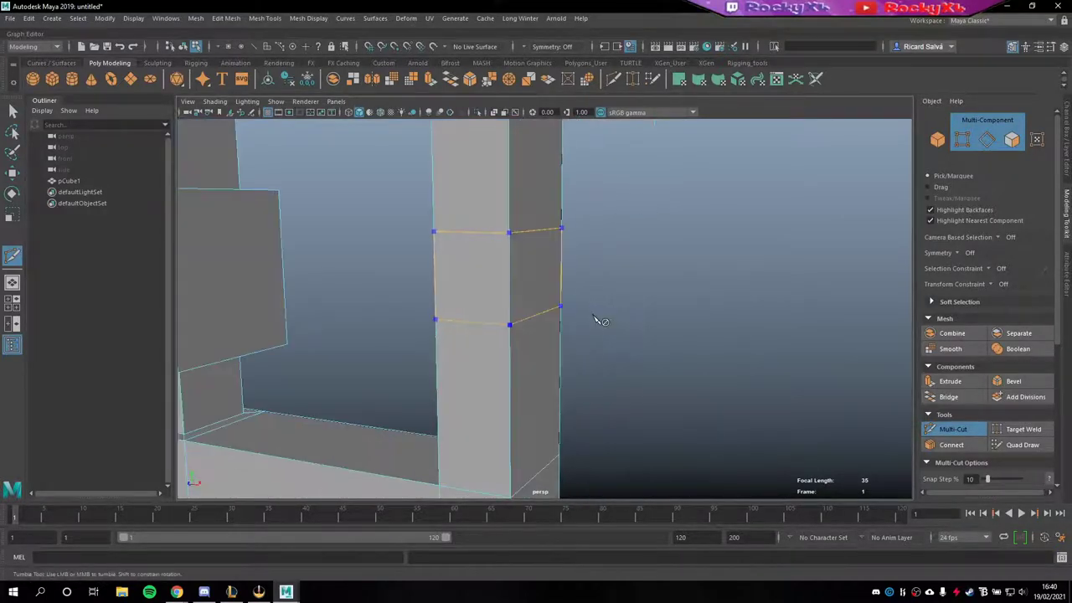
left_click_drag(572, 324, 557, 277, "alt")
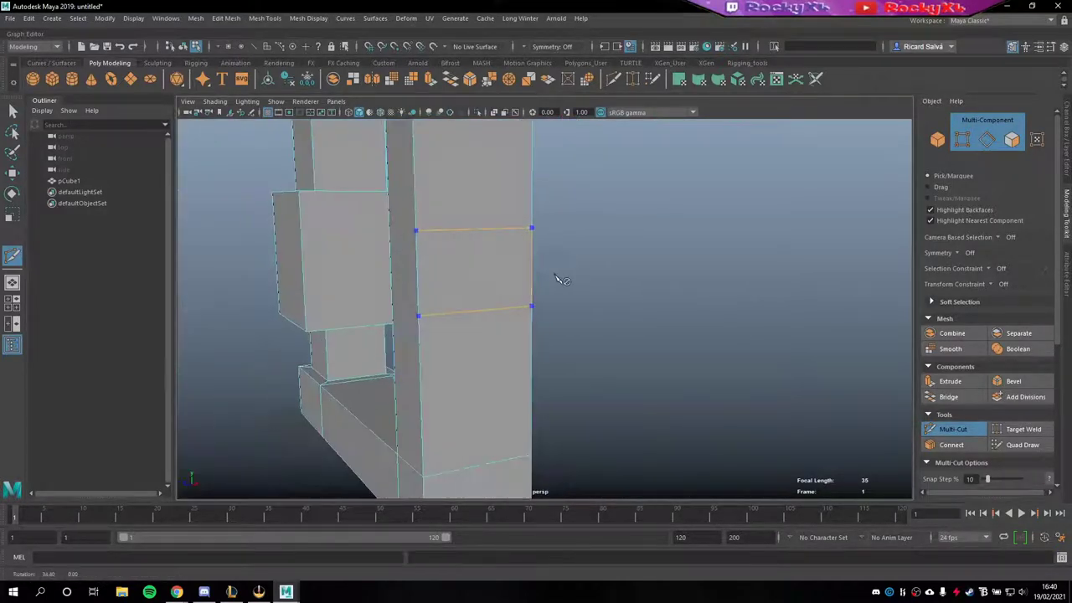
right_click_drag(462, 276, 459, 291, "alt")
left_click_drag(460, 292, 483, 293, "alt")
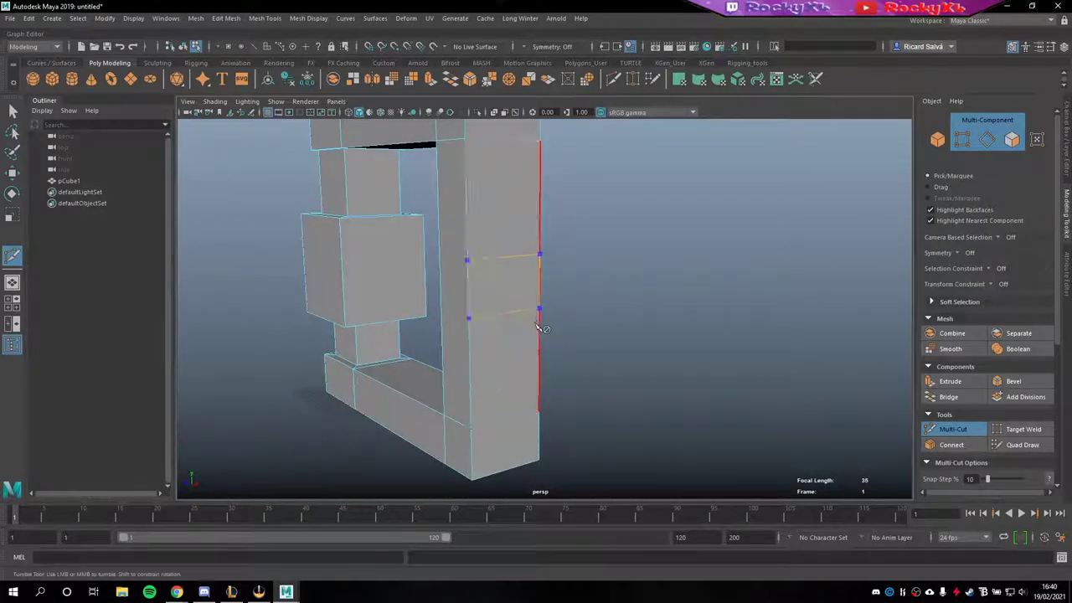
key("w")
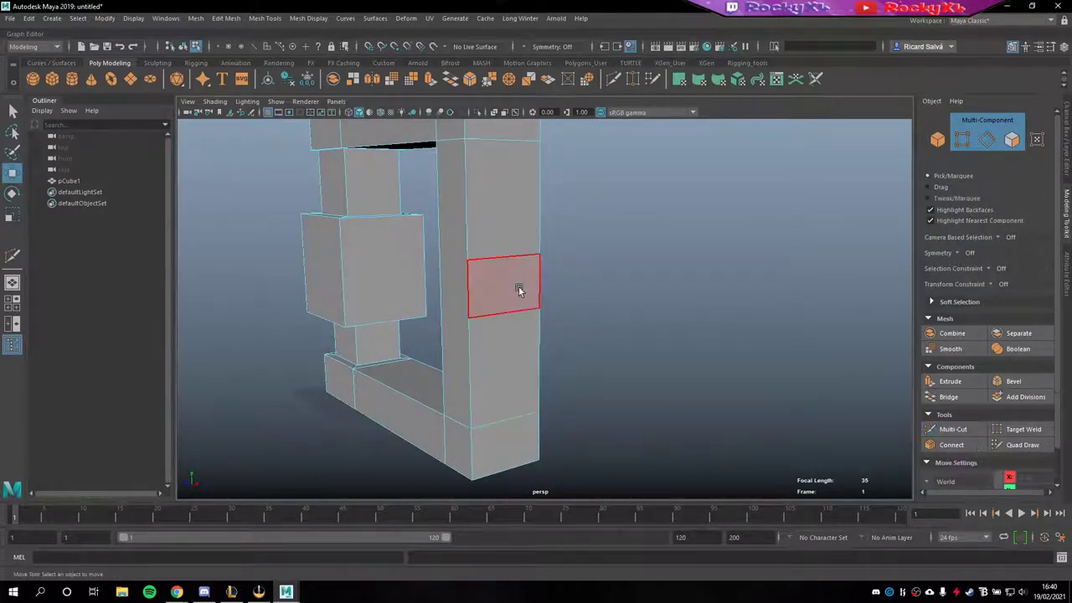
Step: Select the new square pillar face and extrude it to Local Translate Z 9.722
mouse_move(498, 287)
left_mouse_down("alt")
mouse_move(531, 353)
mouse_move(549, 352)
left_mouse_up("alt")
left_click(519, 279)
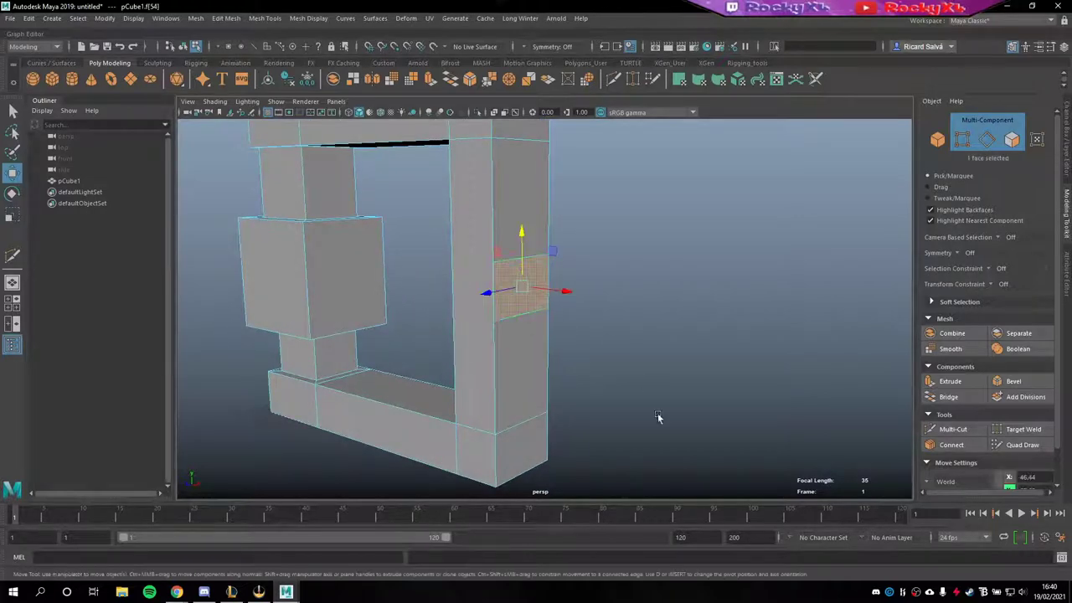
left_click_drag(607, 401, 567, 376, "alt")
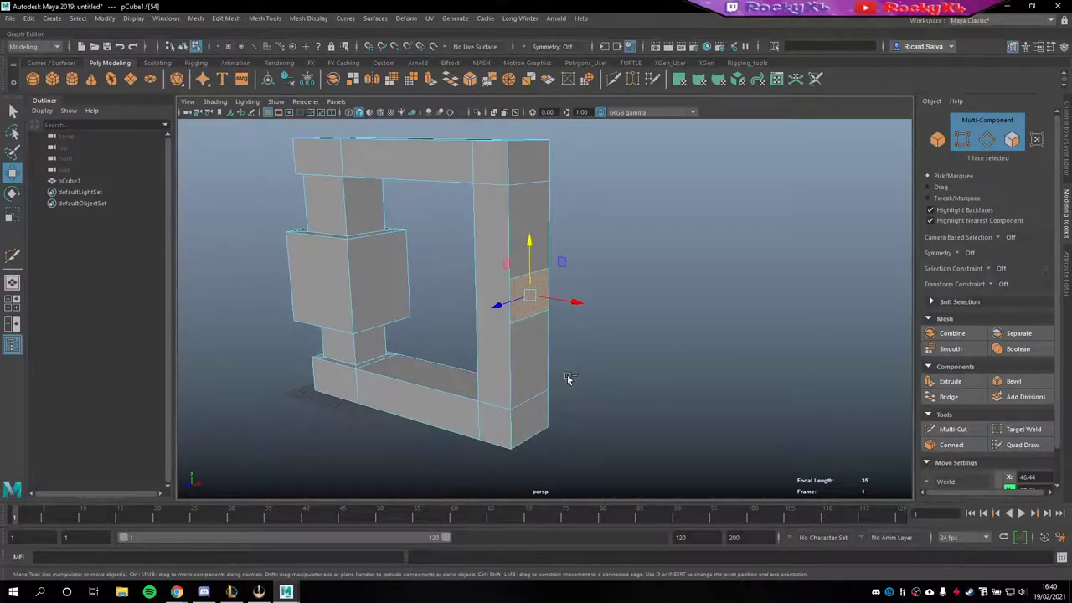
key("ctrl+e")
left_click_drag(562, 303, 558, 304)
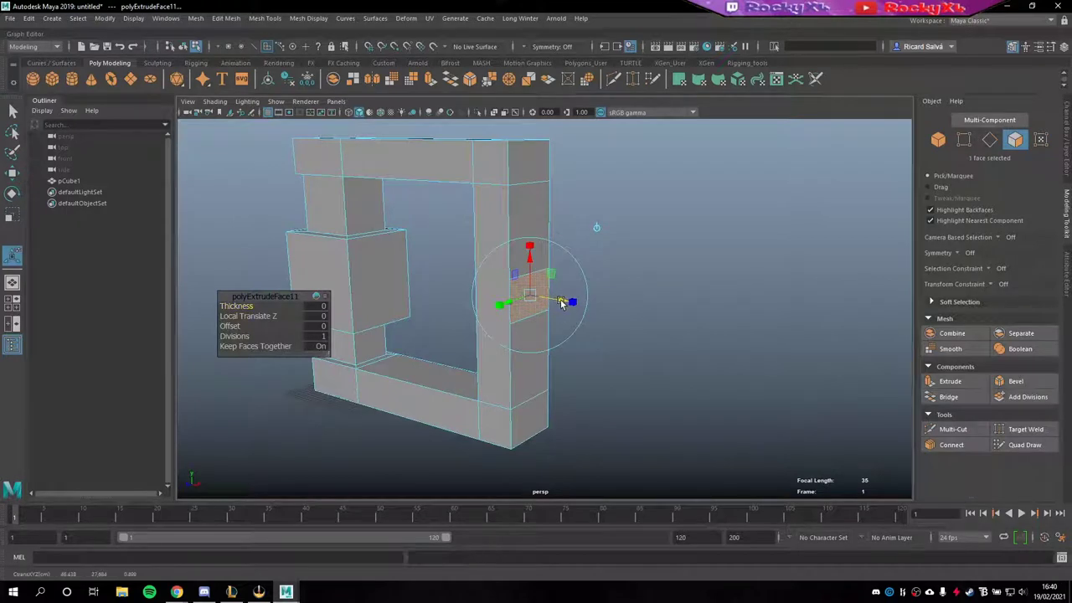
left_click_drag(569, 304, 605, 313)
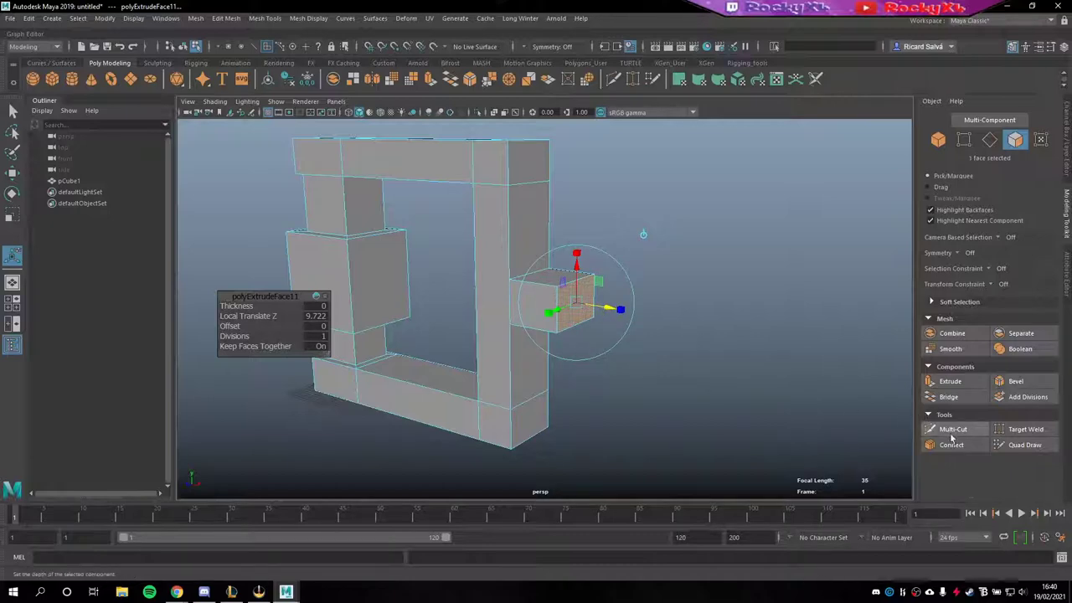
mouse_move(536, 301)
left_mouse_down("alt")
mouse_move(651, 318)
mouse_move(653, 291)
mouse_move(637, 335)
mouse_move(576, 341)
mouse_move(616, 336)
left_mouse_up("alt")
left_click(302, 19)
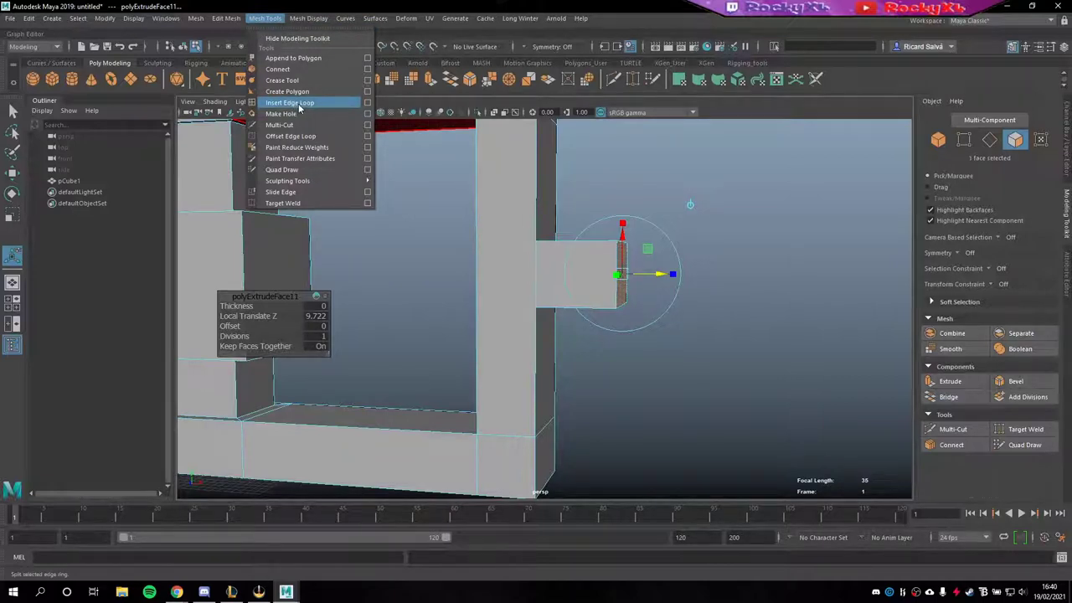
Step: Use Insert Edge Loop to add two horizontal loops around the wide left block
left_click(297, 103)
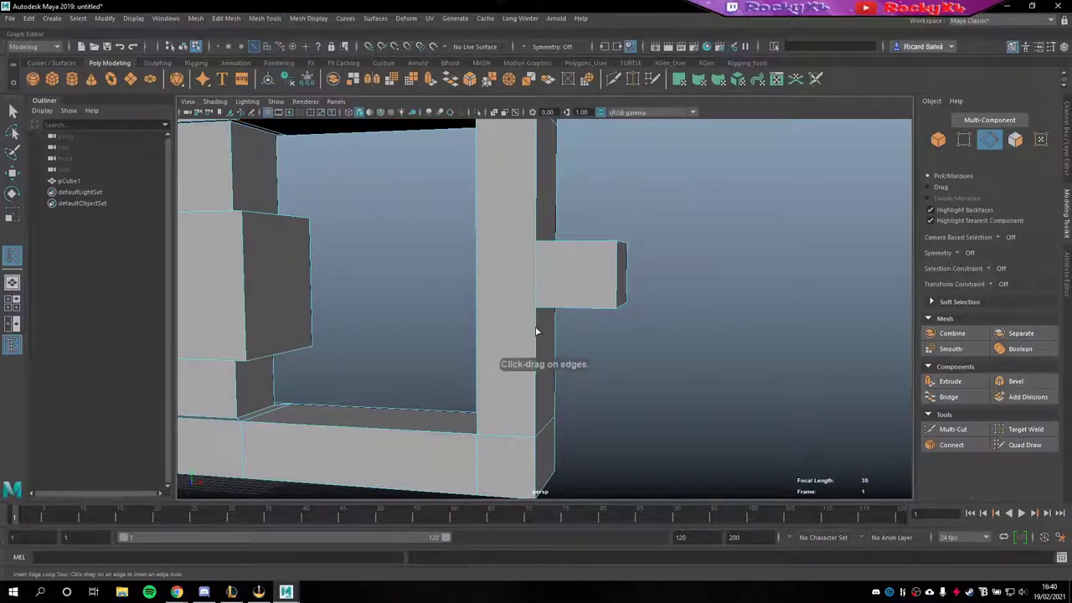
mouse_move(537, 339)
left_mouse_down("alt")
mouse_move(564, 307)
mouse_move(586, 307)
mouse_move(564, 319)
left_mouse_up("alt")
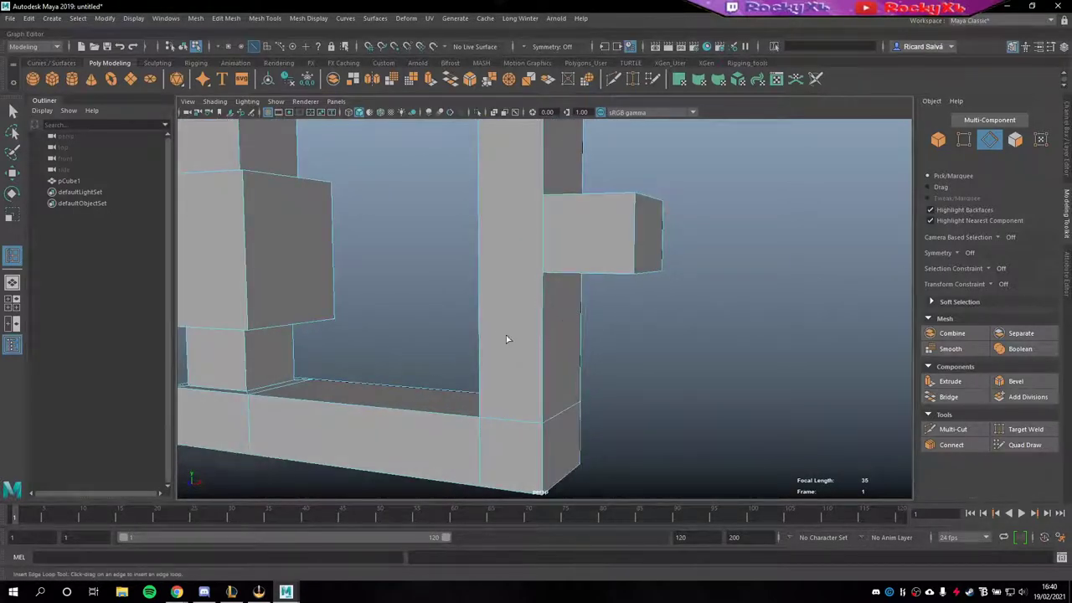
mouse_move(518, 356)
left_mouse_down("alt")
mouse_move(605, 361)
mouse_move(491, 302)
mouse_move(500, 307)
mouse_move(462, 309)
mouse_move(500, 289)
left_mouse_up("alt")
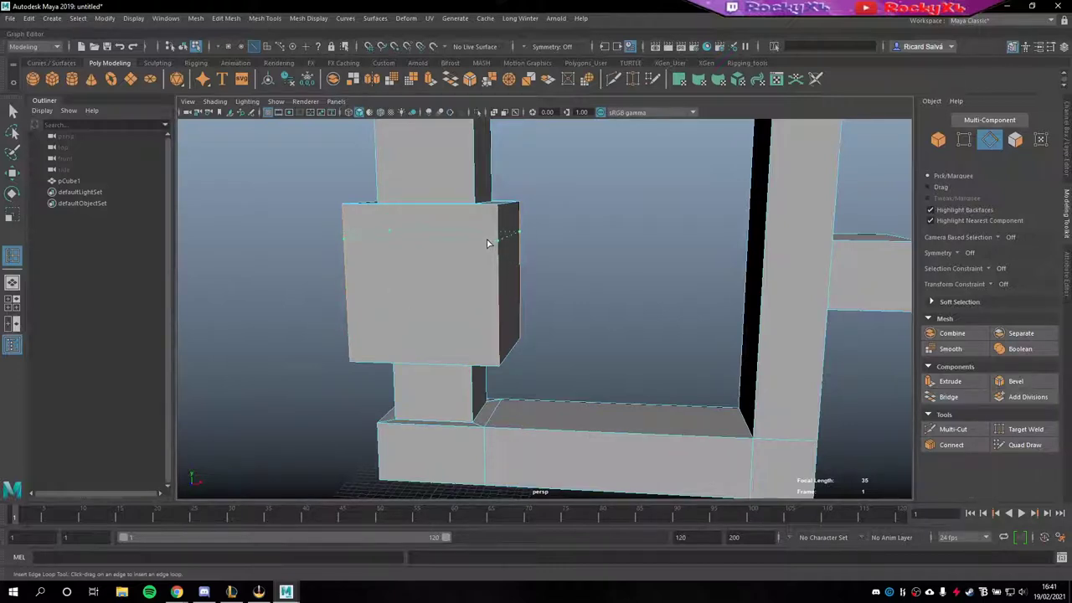
left_click(488, 241)
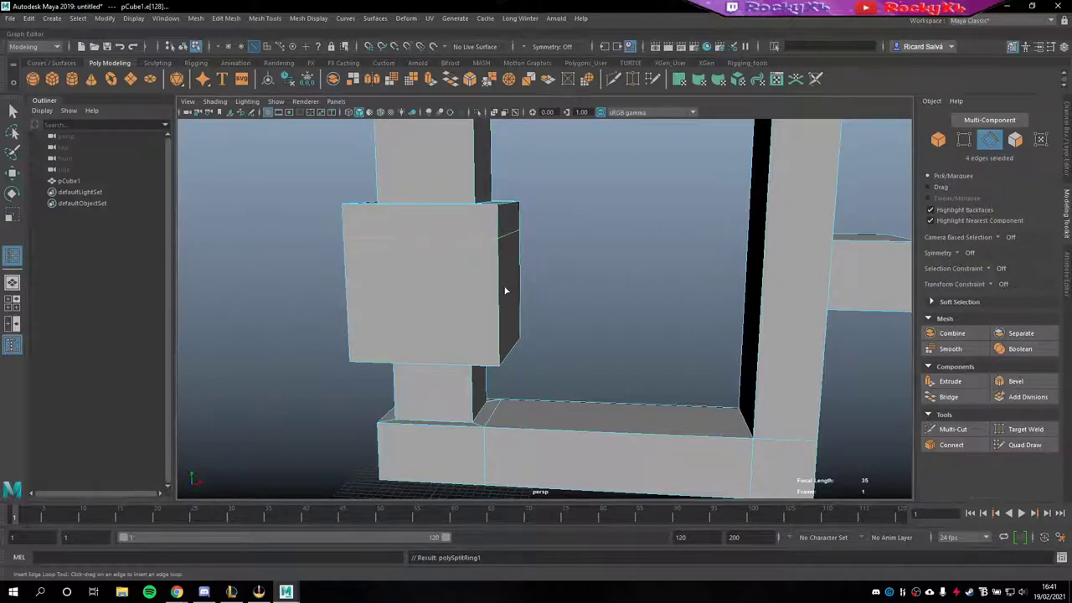
left_click_drag(499, 288, 500, 301)
left_click(503, 323)
left_click_drag(514, 316, 520, 313, "alt")
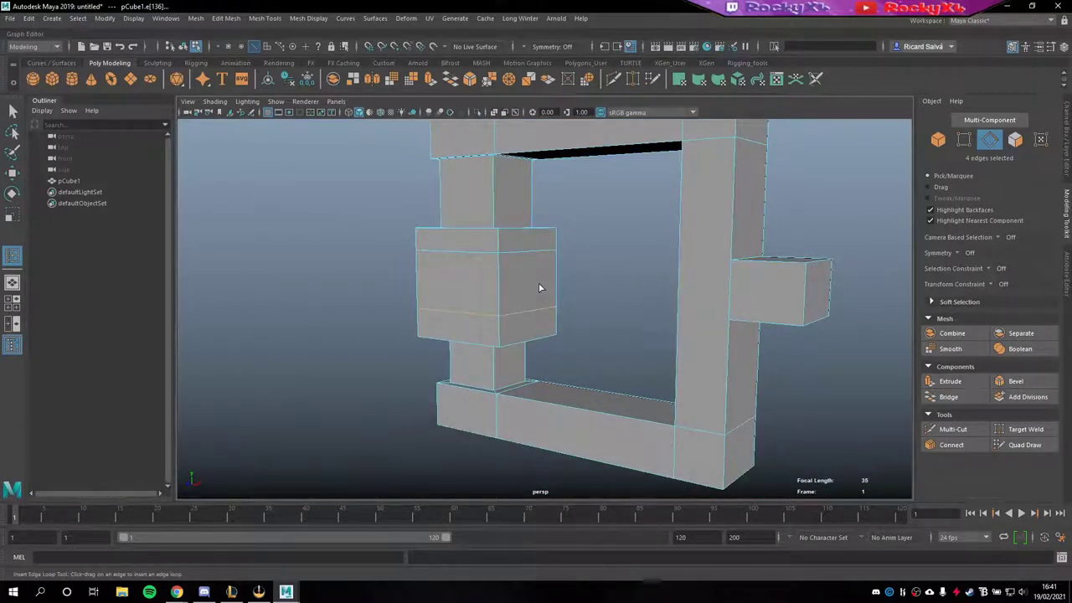
Step: In face mode, select two block faces and extrude them out into long arms
key("w")
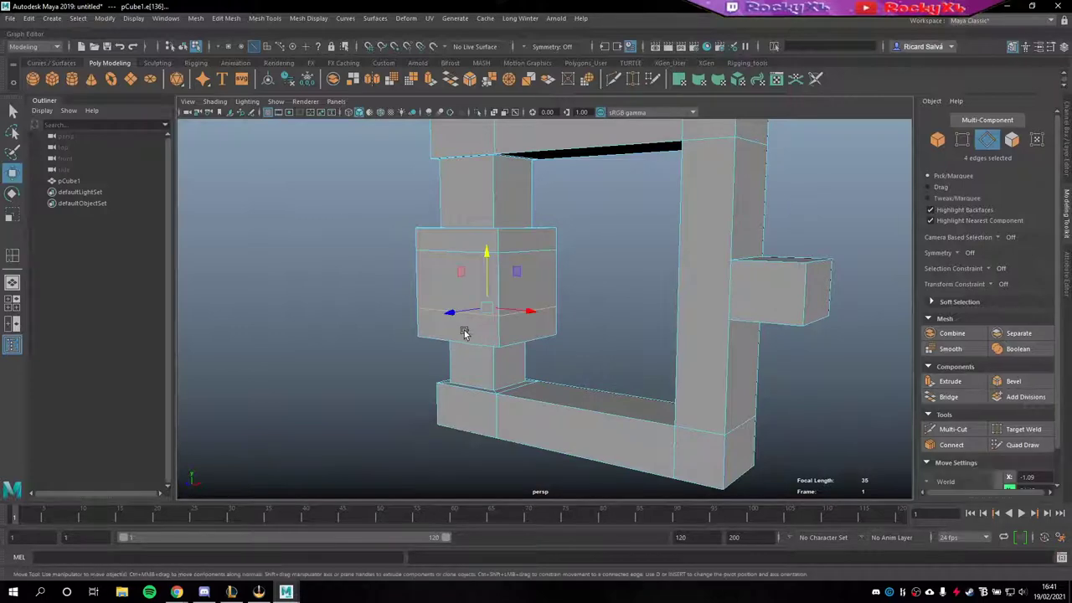
right_click(439, 286)
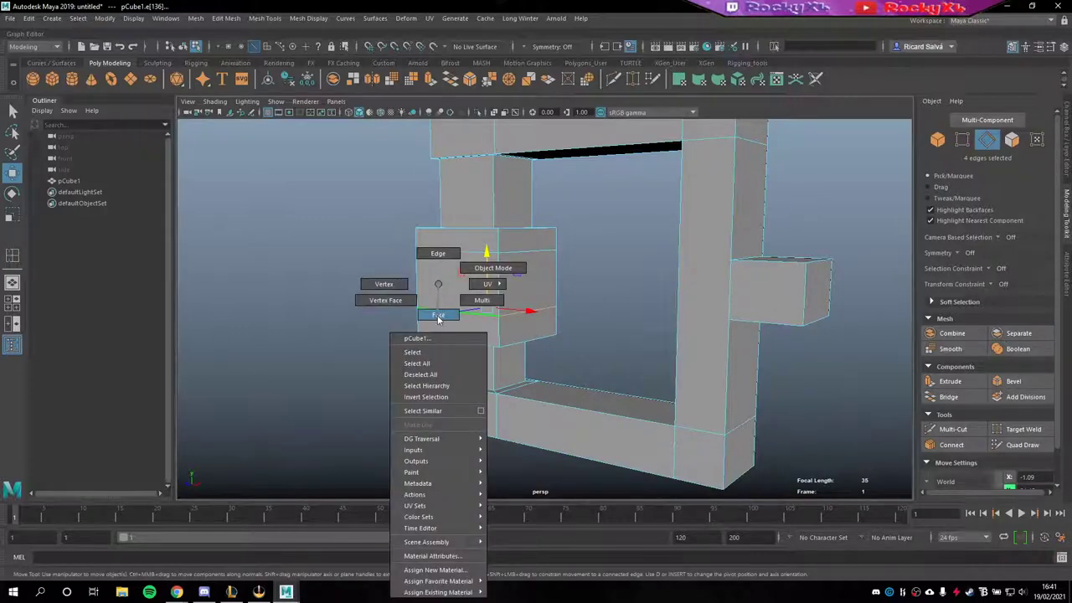
left_click(439, 314)
left_click(440, 290)
mouse_move(611, 285)
left_mouse_down("alt")
mouse_move(468, 287)
mouse_move(630, 287)
mouse_move(564, 318)
mouse_move(662, 315)
mouse_move(618, 313)
left_mouse_up("alt")
left_click(654, 289, "shift")
key("ctrl+e")
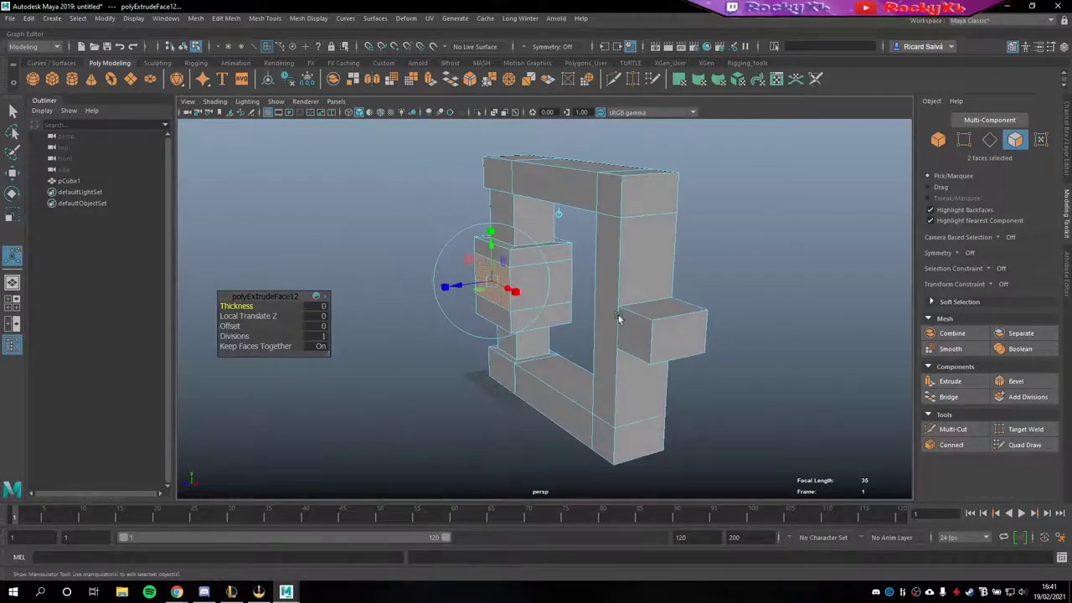
left_click_drag(457, 286, 370, 313)
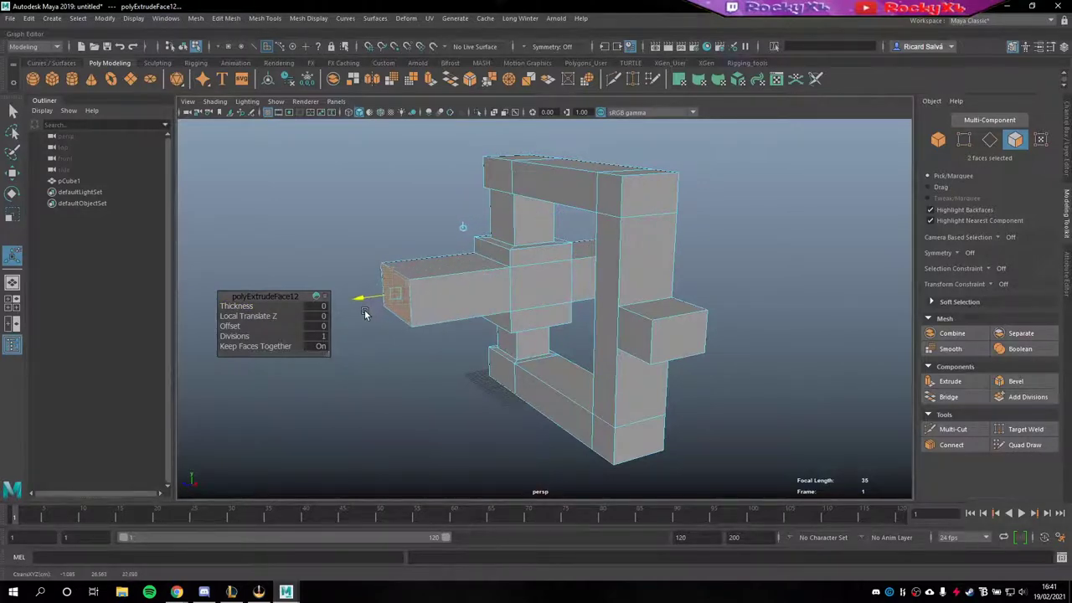
left_click(370, 314)
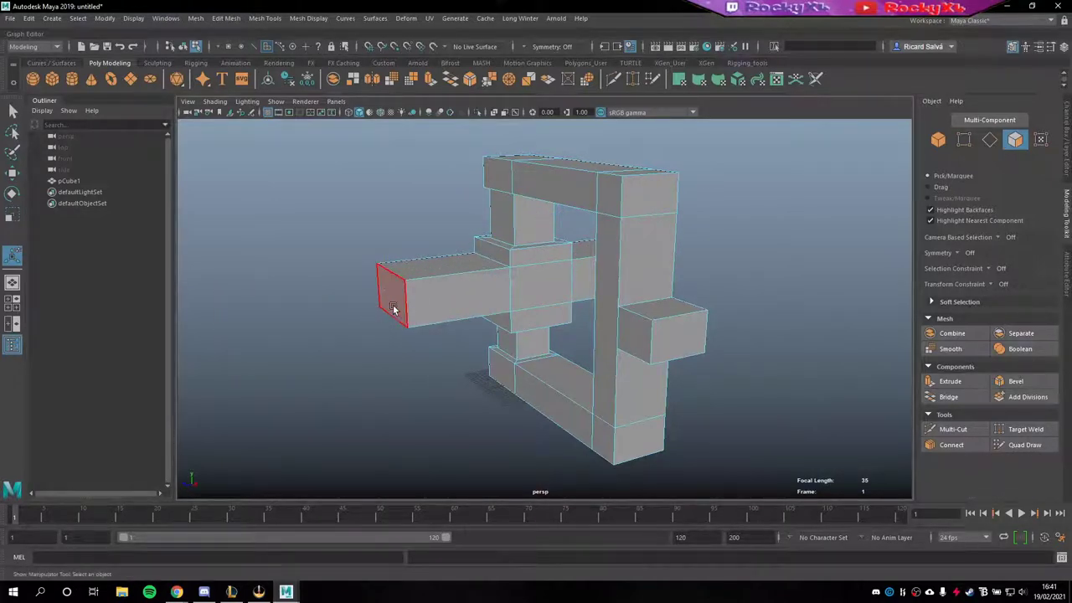
Step: Scale both arm end faces flat in Y and start a new extrusion from them
key("r")
mouse_move(411, 314)
left_mouse_down("alt")
mouse_move(395, 295)
mouse_move(654, 311)
left_mouse_up("alt")
left_click(396, 295)
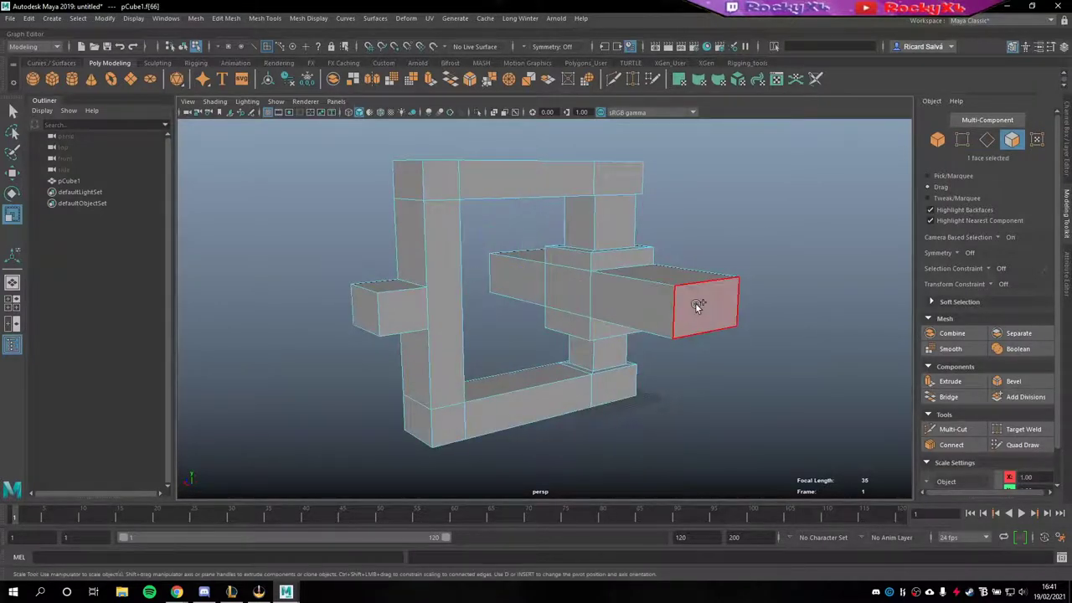
left_click(696, 307, "shift")
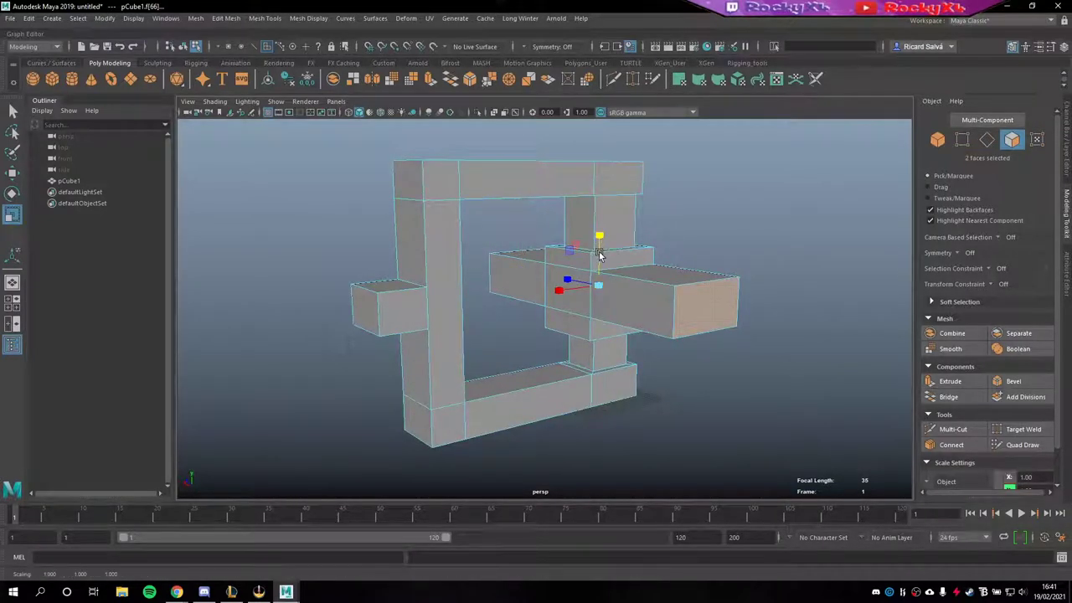
mouse_move(599, 235)
left_mouse_down()
mouse_move(599, 275)
mouse_move(557, 282)
mouse_move(684, 295)
mouse_move(676, 294)
left_mouse_up()
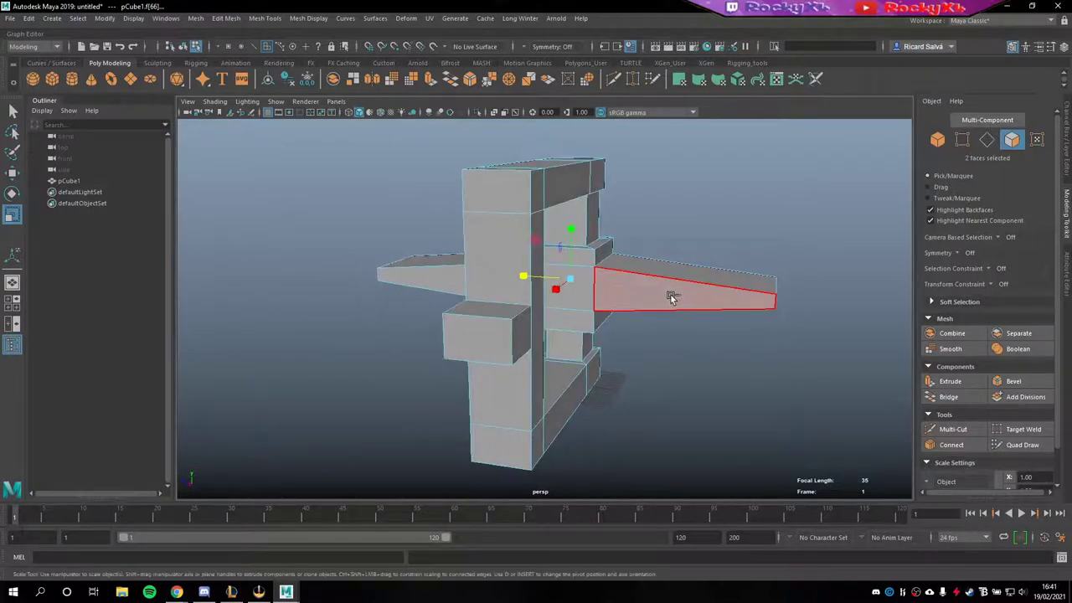
key("ctrl+e")
left_click(366, 266)
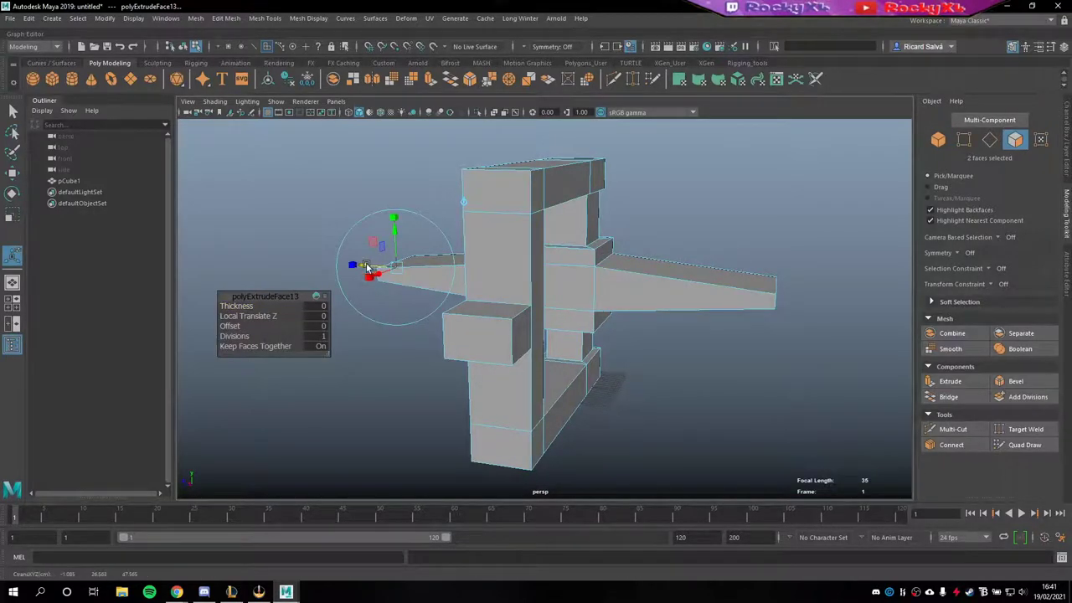
Step: Pull the flattened end faces out to Local Translate Z 1.992 and view the whole frame
mouse_move(366, 265)
left_mouse_down()
mouse_move(485, 303)
mouse_move(560, 268)
left_mouse_up()
scroll(574, 277, "up", 3)
scroll(550, 280, "up", 2)
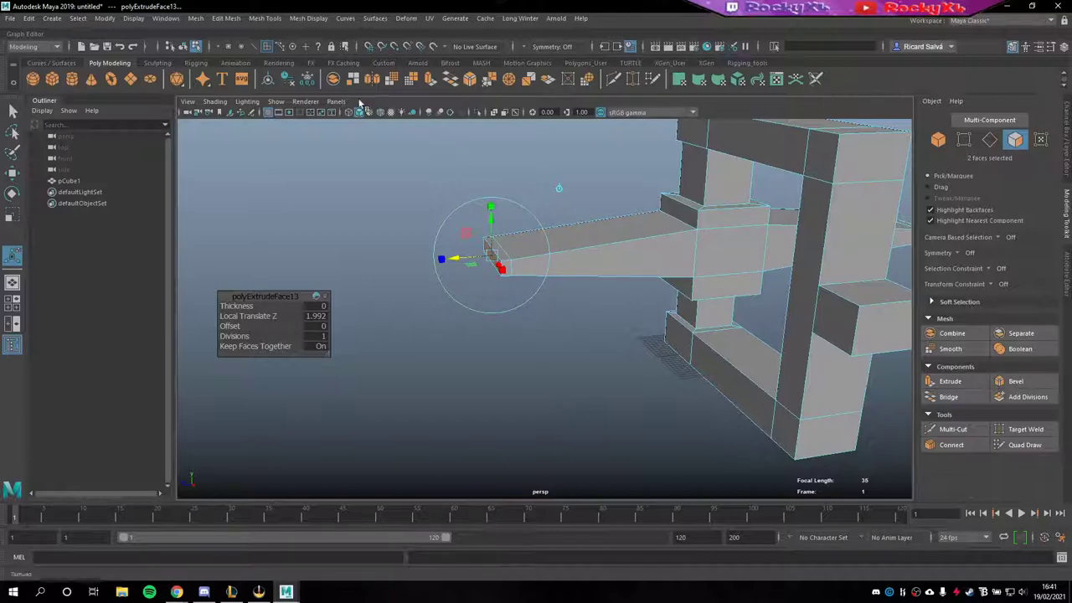
scroll(587, 278, "down", 3)
mouse_move(581, 278)
left_mouse_down("alt")
mouse_move(634, 278)
mouse_move(603, 290)
mouse_move(609, 301)
mouse_move(536, 243)
mouse_move(595, 249)
left_mouse_up("alt")
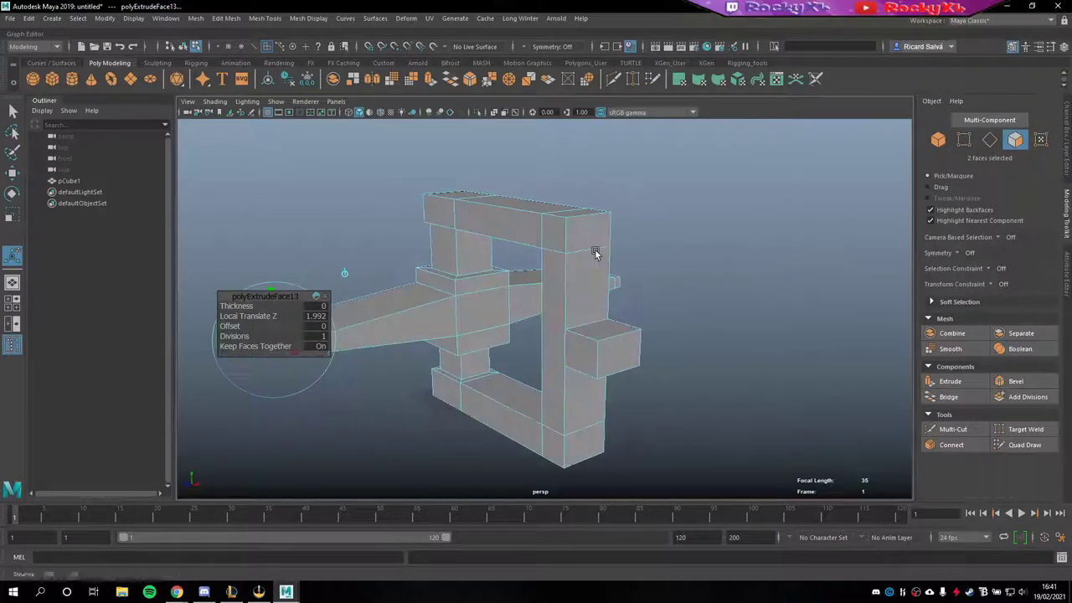
Step: Extrude the frame's right side face and scale the new face up evenly
left_click(612, 358)
mouse_move(662, 394)
left_mouse_down("alt")
mouse_move(619, 383)
mouse_move(627, 371)
left_mouse_up("alt")
key("ctrl+e")
key("r")
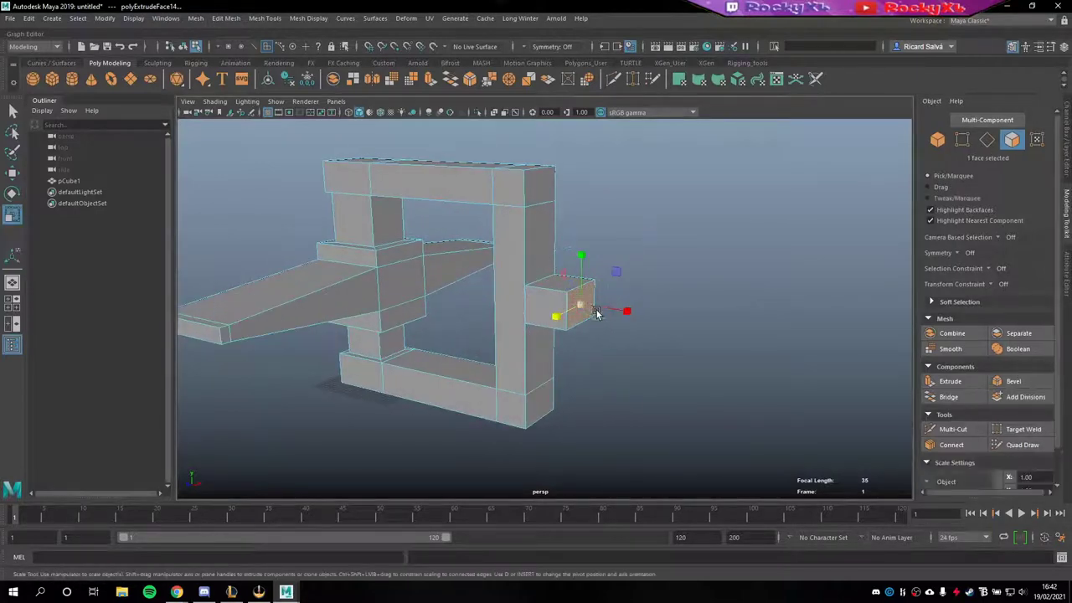
left_click_drag(581, 305, 629, 309)
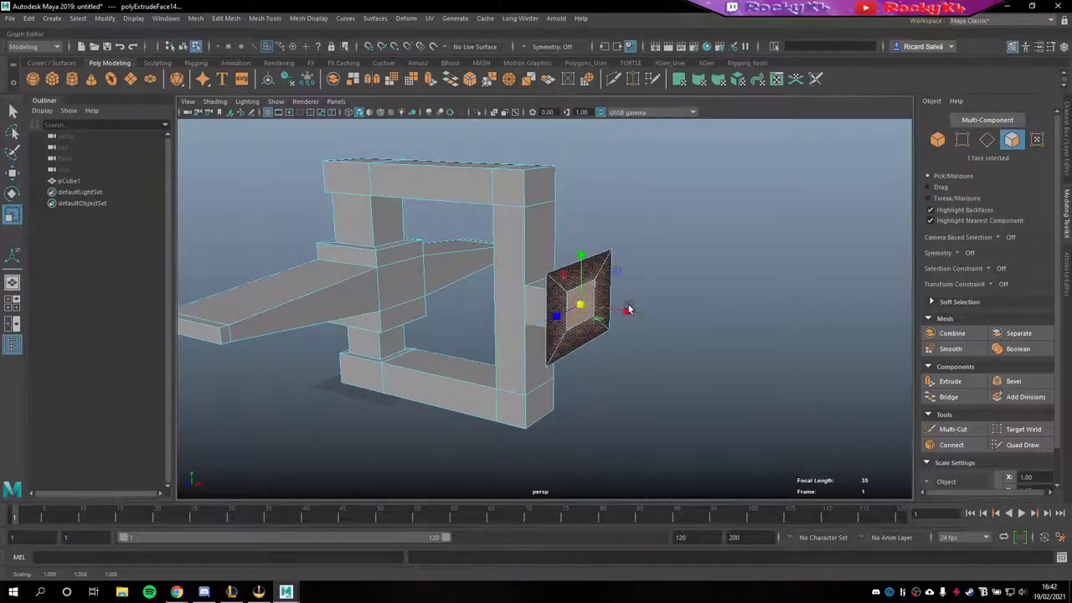
left_click(628, 308)
Step: Extrude the enlarged face out 17.821 into a larger box, then return to Object Mode
key("ctrl+e")
mouse_move(622, 311)
left_mouse_down()
mouse_move(692, 325)
mouse_move(654, 383)
mouse_move(670, 394)
mouse_move(593, 363)
left_mouse_up()
left_click(624, 433)
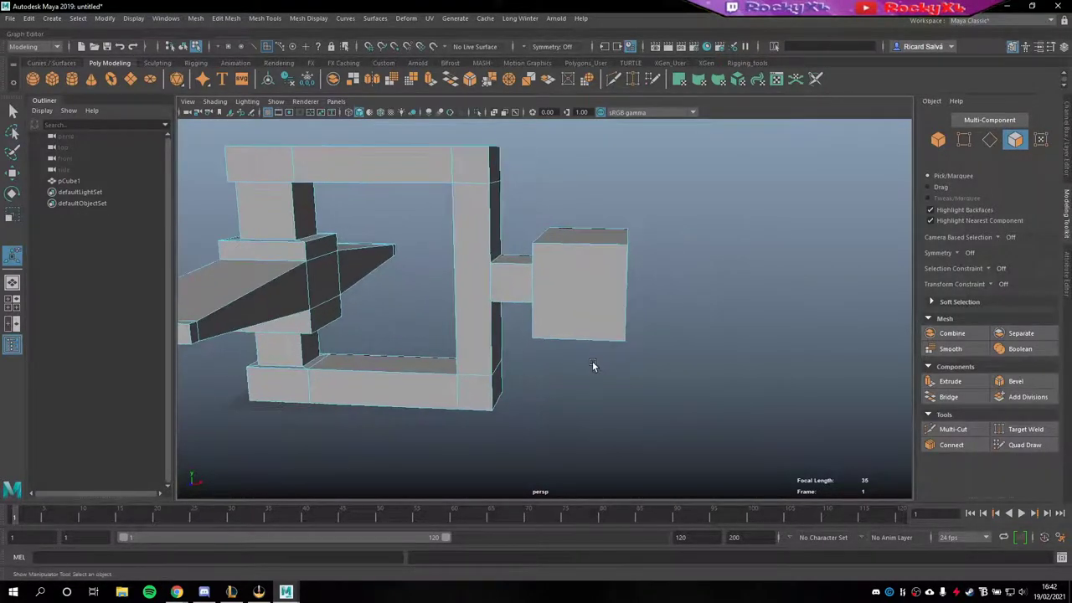
right_click_drag(545, 272, 599, 277)
right_click_drag(617, 350, 499, 369, "alt")
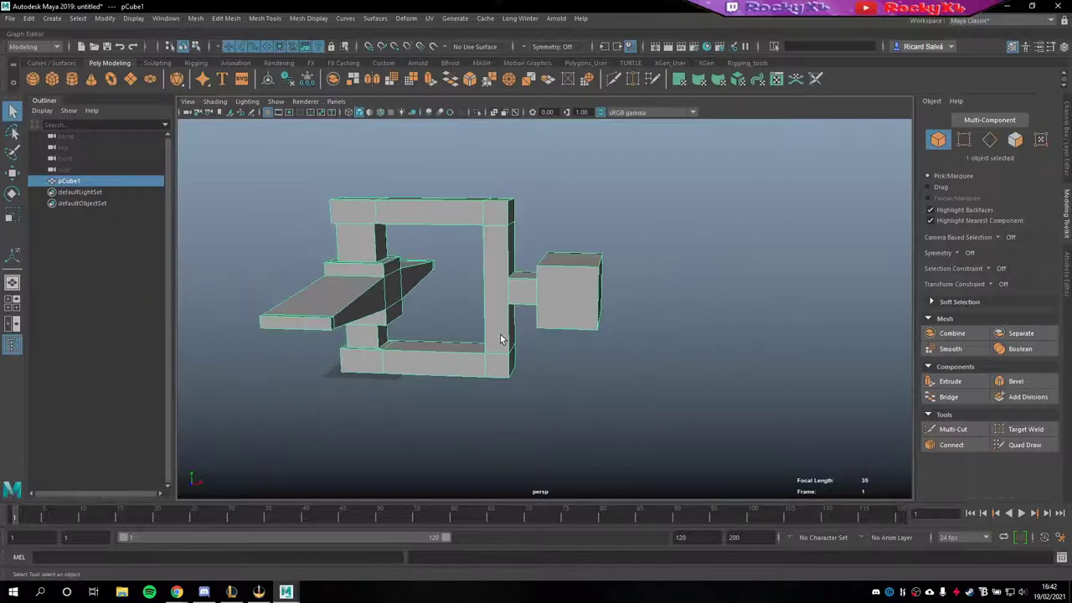
Step: Frame the frame model, marquee-select it, and switch to Face component selection
left_click(600, 378)
left_click(514, 307)
middle_click_drag(463, 413, 576, 407, "alt")
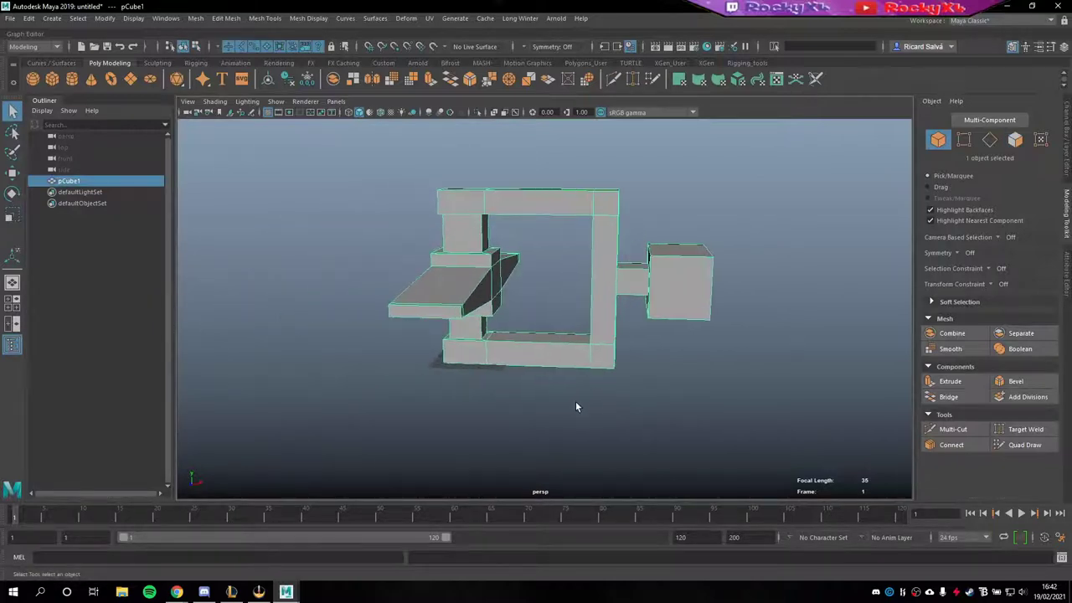
left_click_drag(605, 361, 618, 369, "alt")
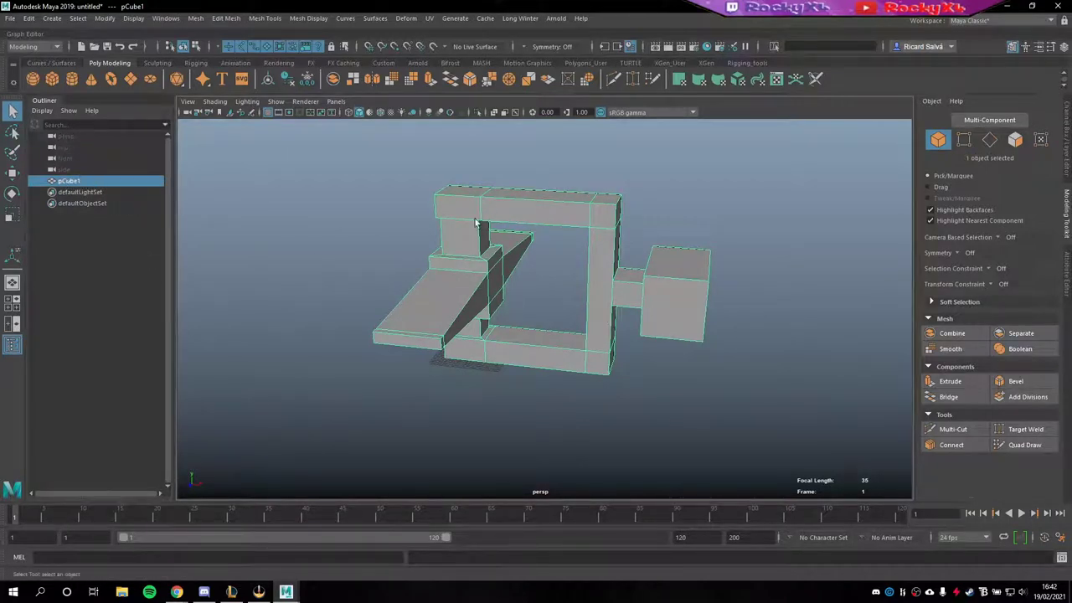
left_click_drag(386, 165, 690, 410)
mouse_move(685, 378)
left_mouse_down("alt")
mouse_move(589, 397)
mouse_move(597, 364)
left_mouse_up("alt")
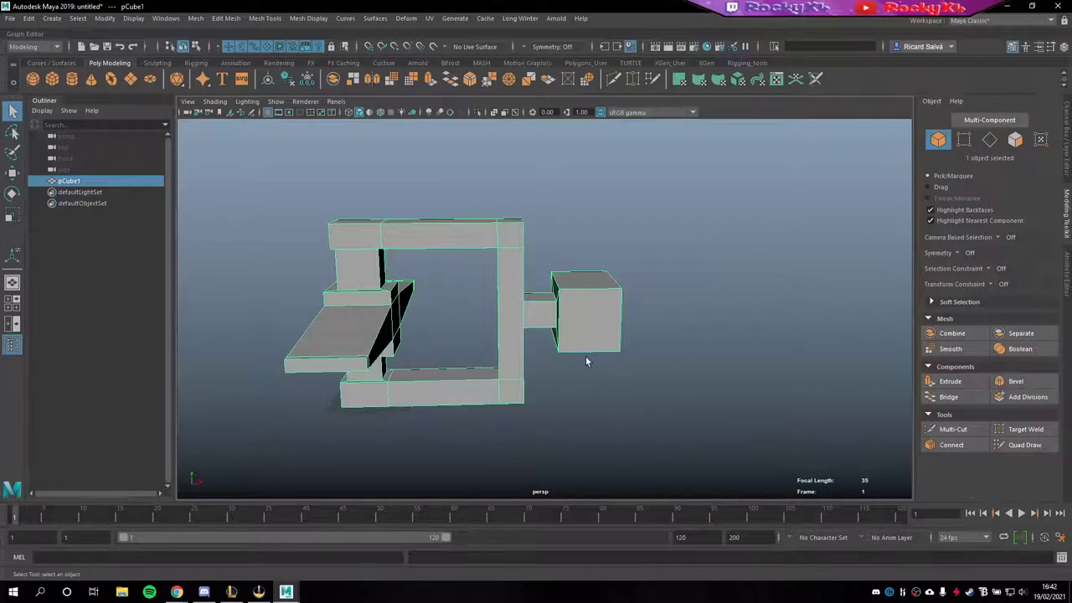
right_click_drag(579, 311, 585, 328)
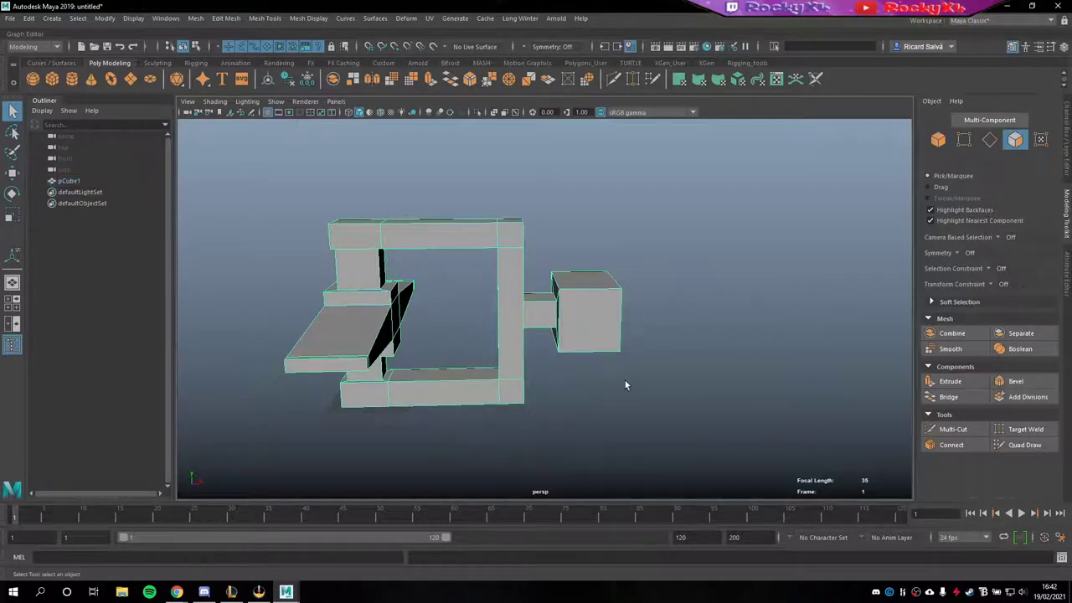
mouse_move(625, 381)
left_mouse_down("alt")
mouse_move(610, 378)
mouse_move(573, 223)
left_mouse_up("alt")
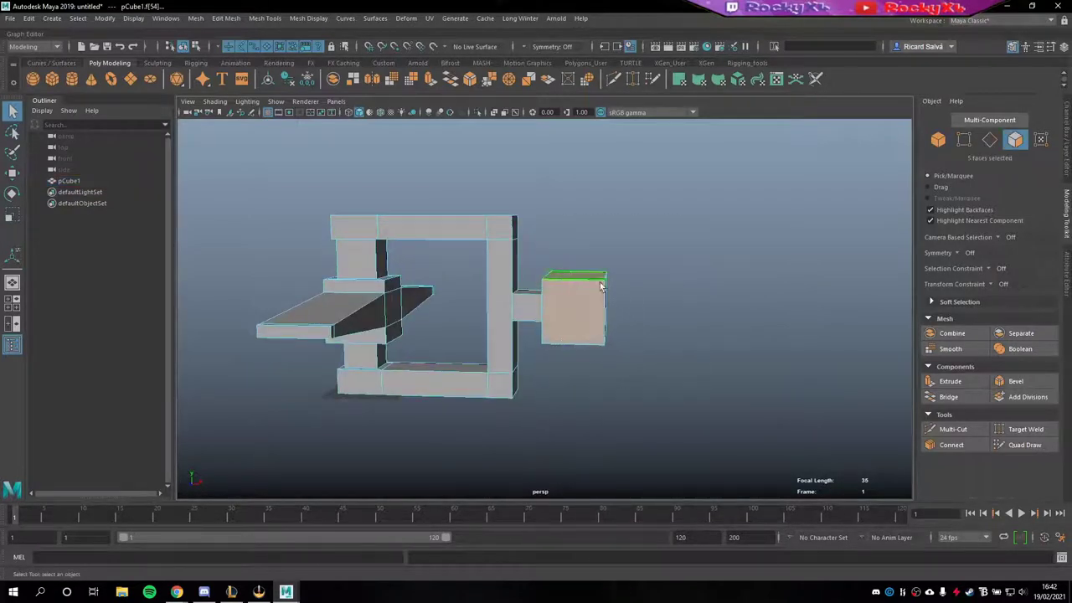
Step: Select all 9 faces of the end box, including its bottom and inner side faces
left_click_drag(571, 367, 594, 364, "alt")
mouse_move(594, 363)
right_mouse_down("alt")
mouse_move(691, 352)
mouse_move(626, 276)
right_mouse_up("alt")
left_click_drag(627, 276, 613, 367, "shift")
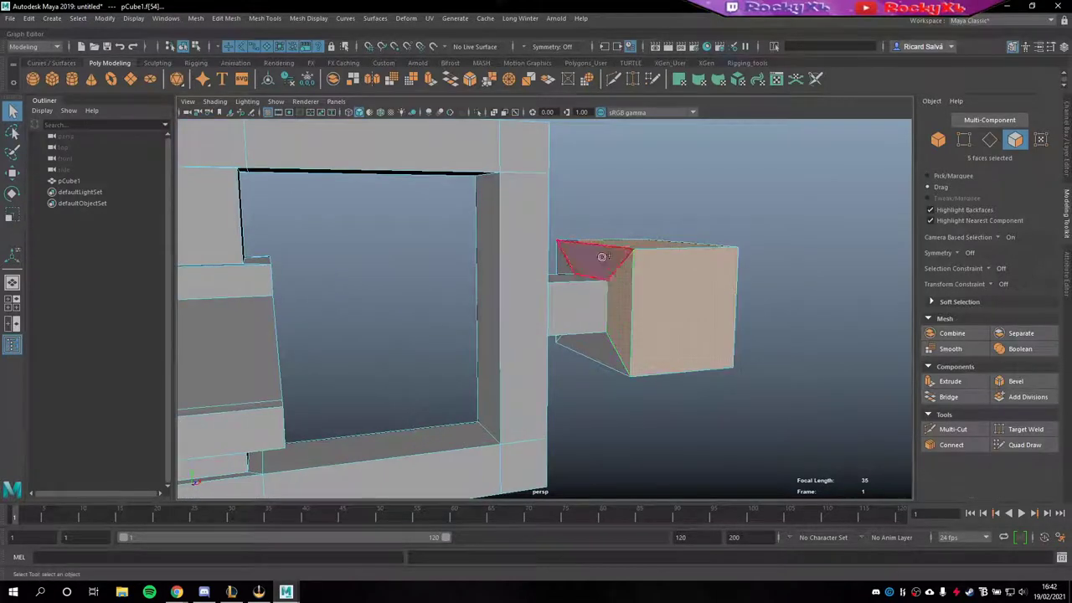
left_click(613, 367, "shift")
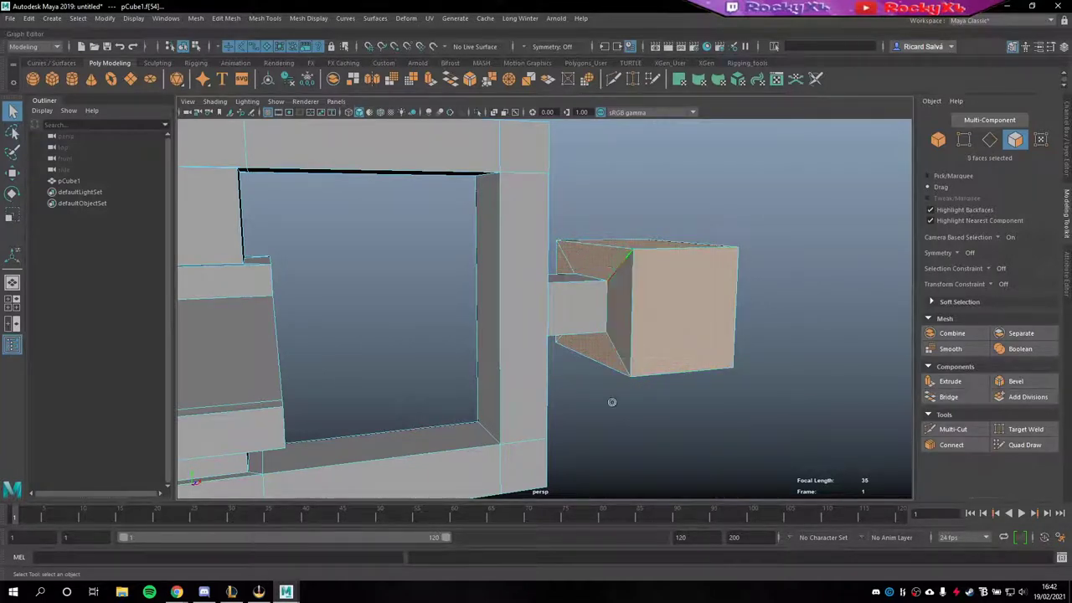
left_click(596, 261, "ctrl")
left_click(617, 271, "ctrl")
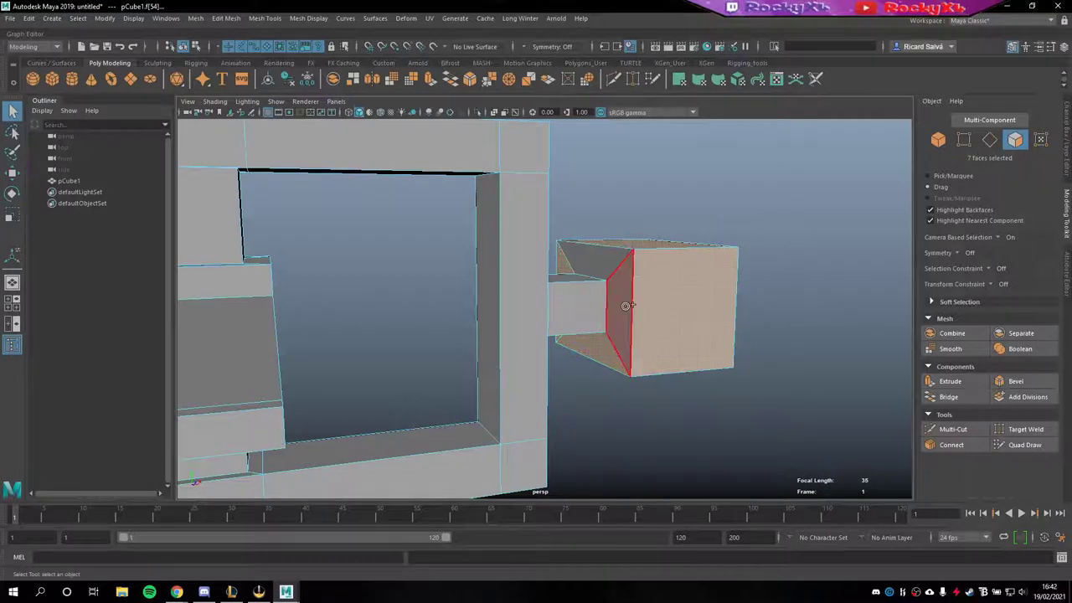
left_click(621, 335, "shift")
left_click(634, 279, "shift")
mouse_move(618, 297)
left_mouse_down("alt")
mouse_move(670, 367)
mouse_move(642, 355)
left_mouse_up("alt")
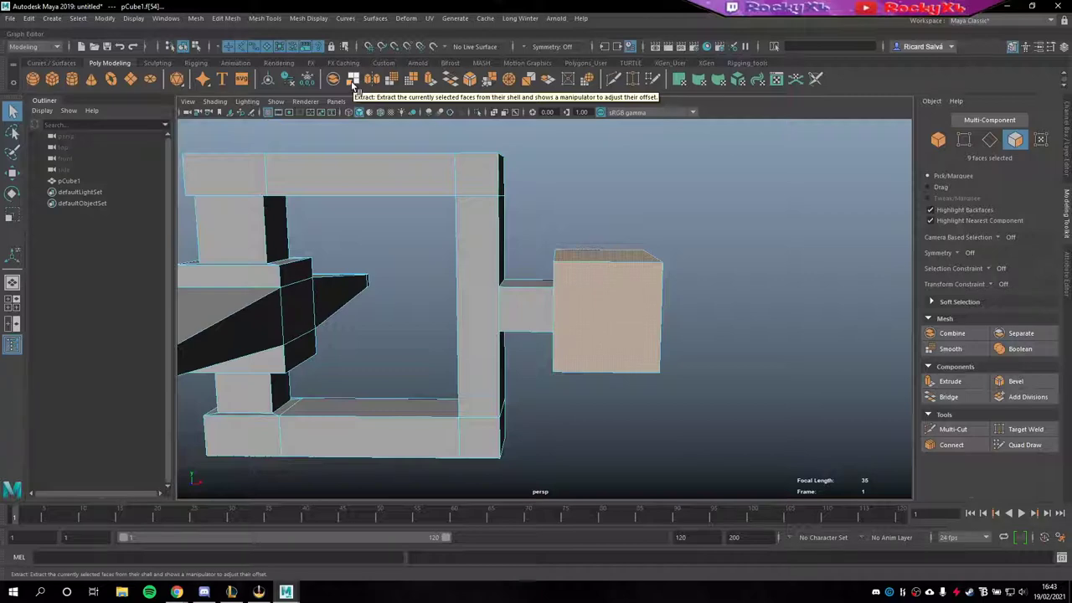
Step: Extract the selected box faces as a separate piece and return to object selection
left_click(355, 84)
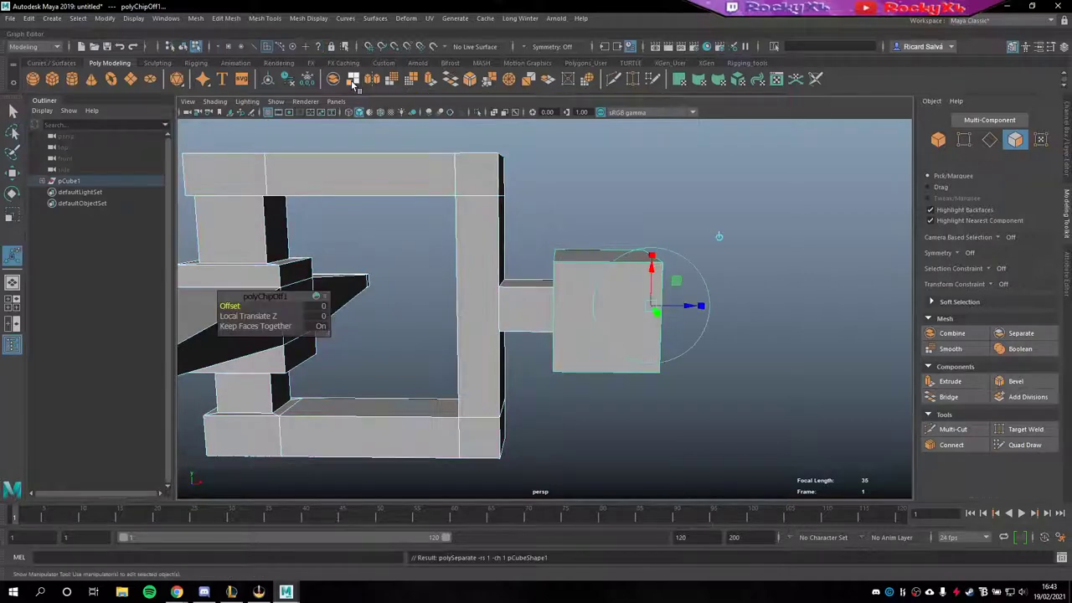
right_click_drag(584, 200, 490, 204, "alt")
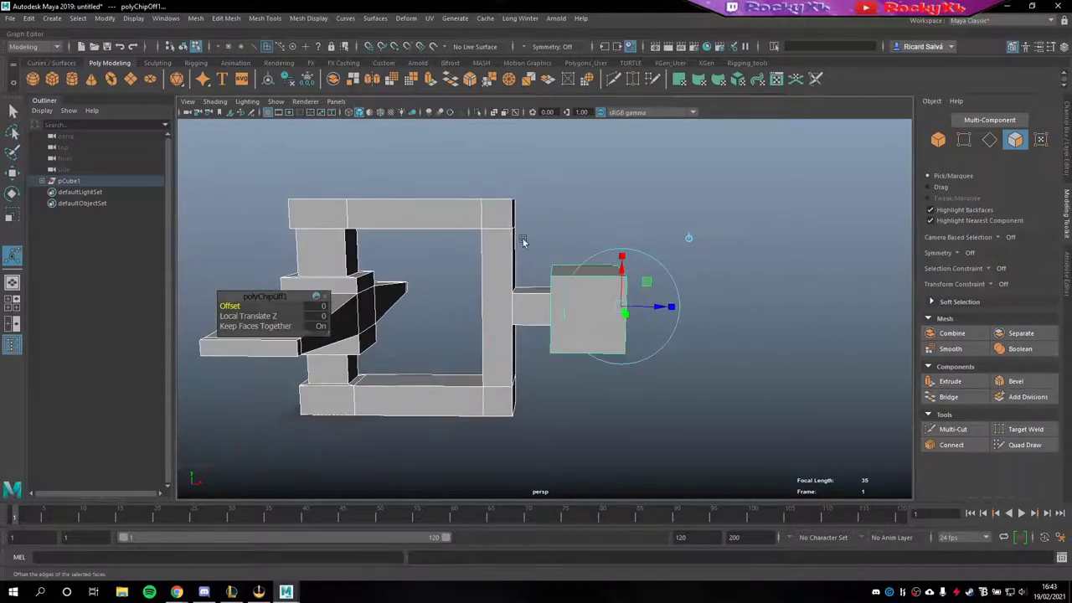
right_click(406, 213)
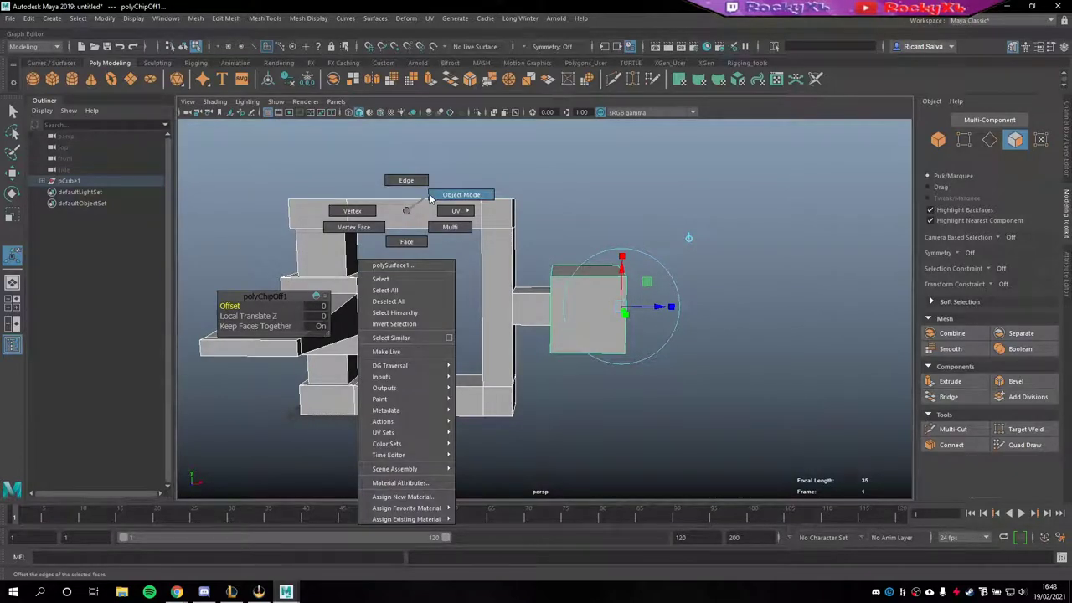
left_click(436, 199)
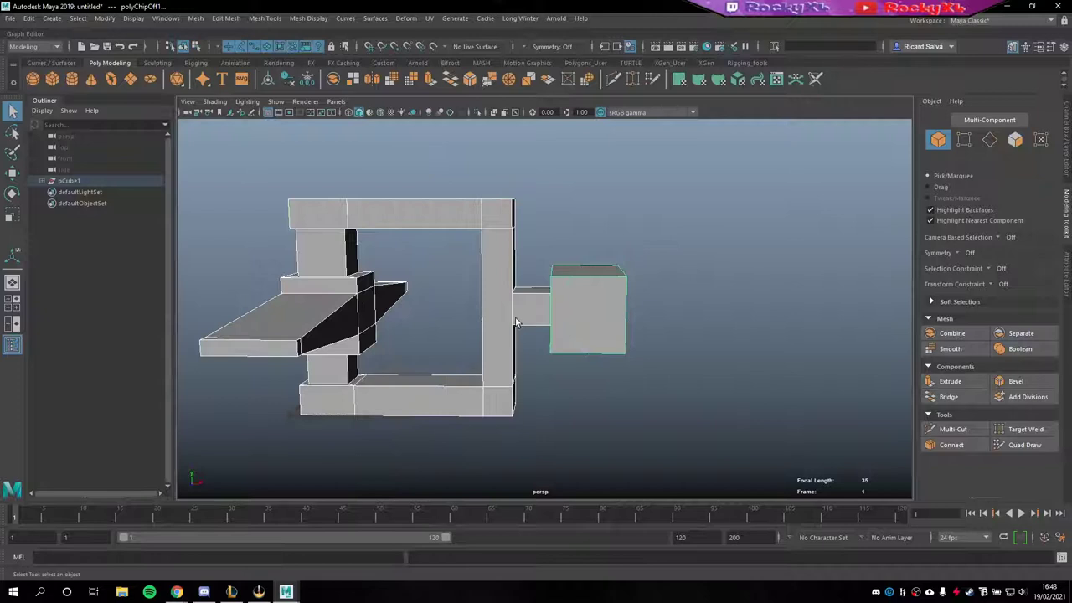
left_click(468, 214)
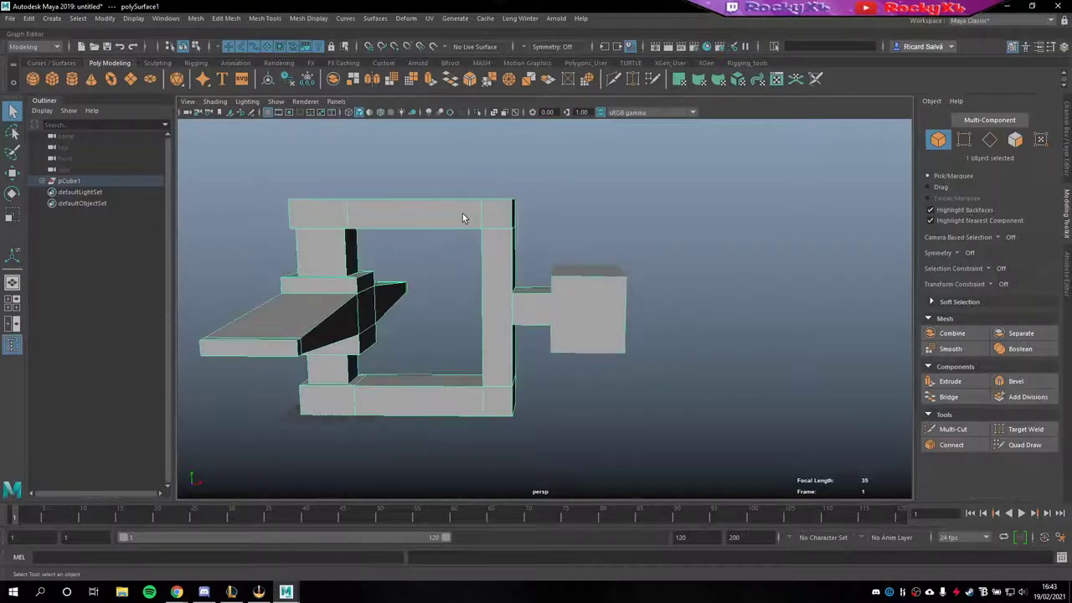
Step: Expand pCube1 in the Outliner and select polySurface2, the small end cube
left_click(41, 181)
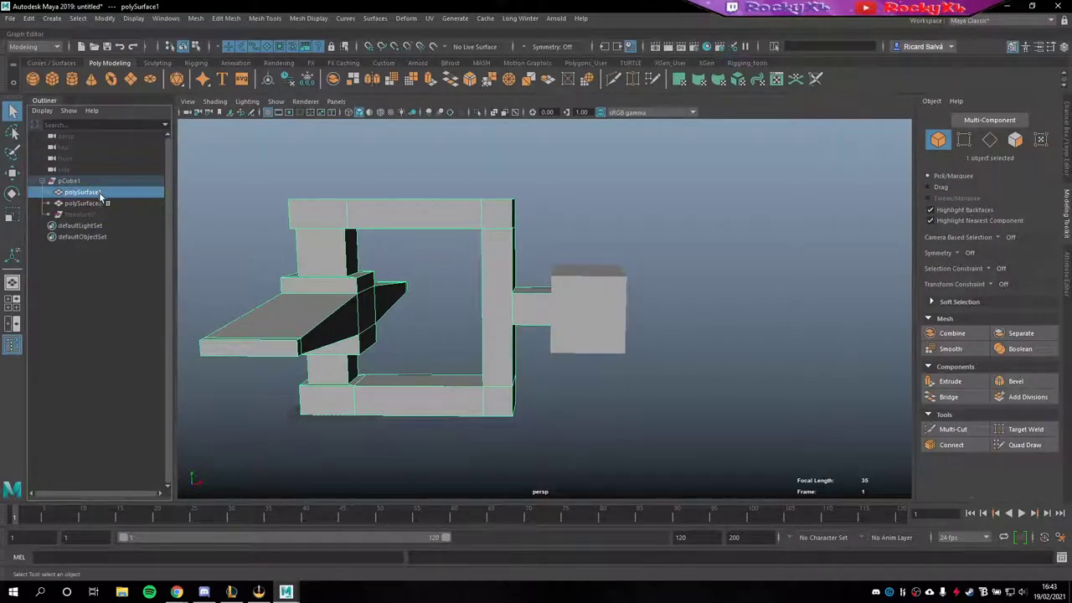
left_click(99, 204)
left_click(99, 198)
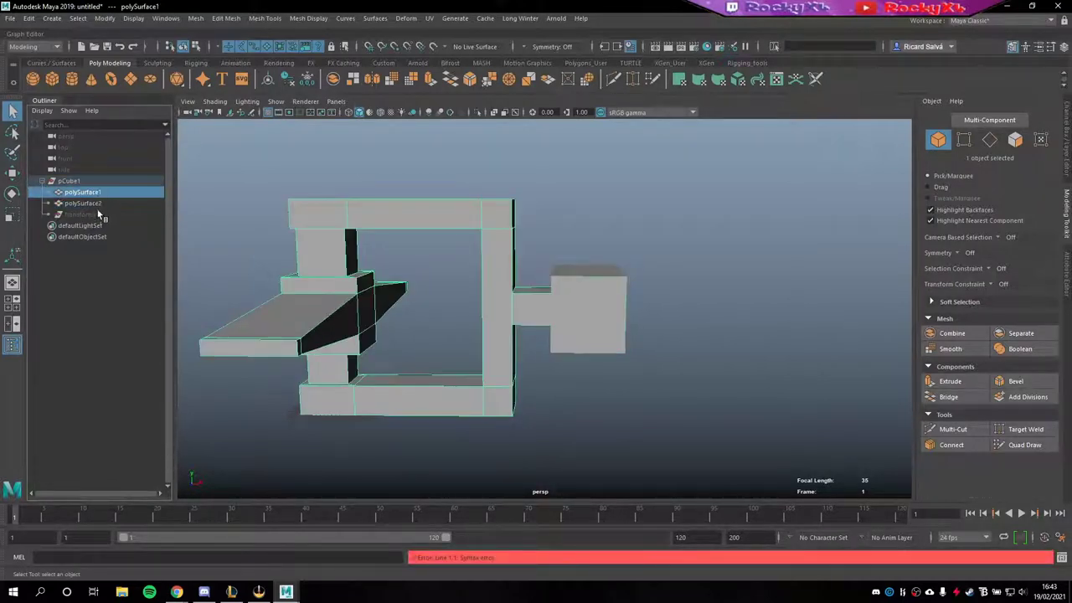
left_click(83, 181)
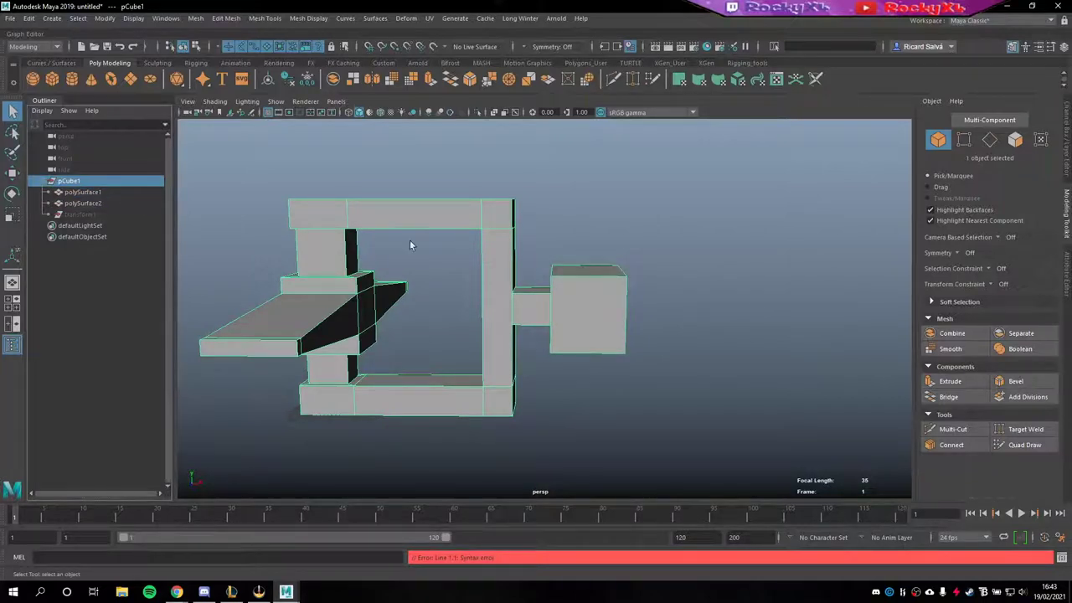
right_click_drag(361, 251, 338, 215, "alt")
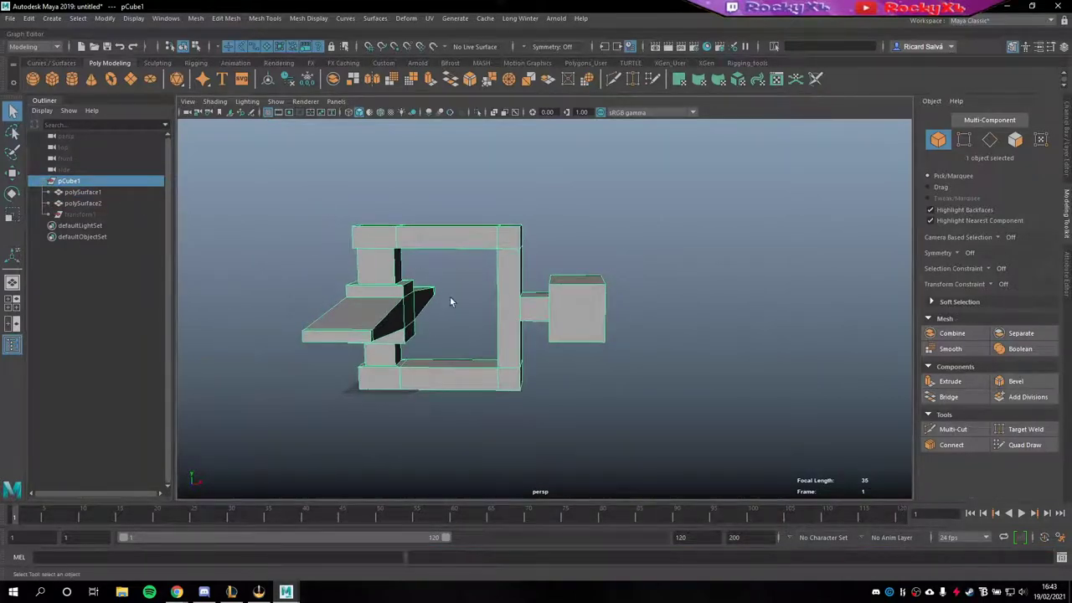
right_click_drag(450, 301, 470, 239, "alt")
left_click(98, 192)
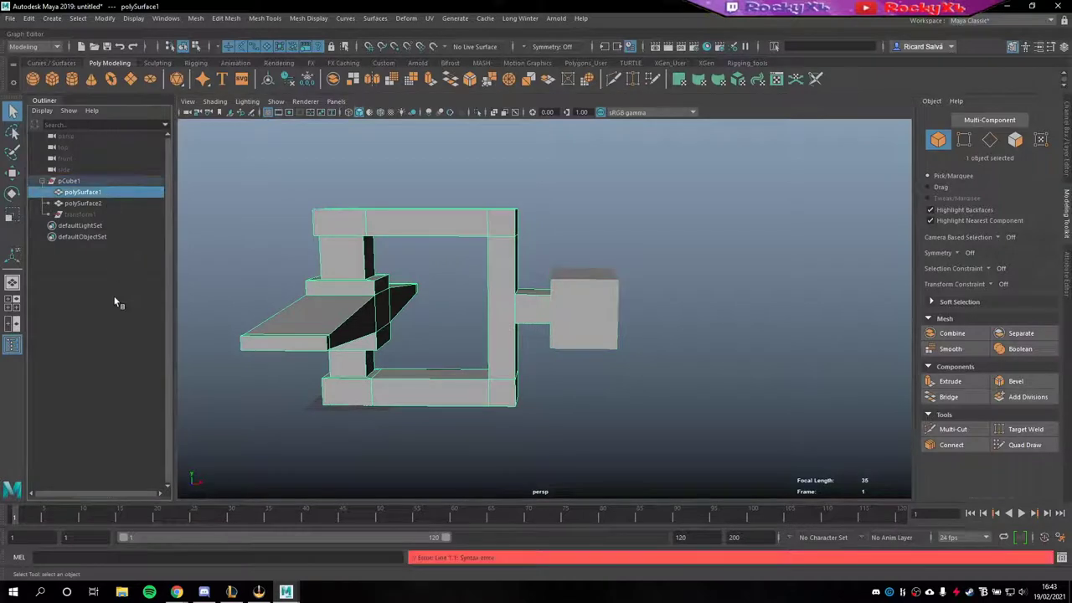
left_click(107, 204)
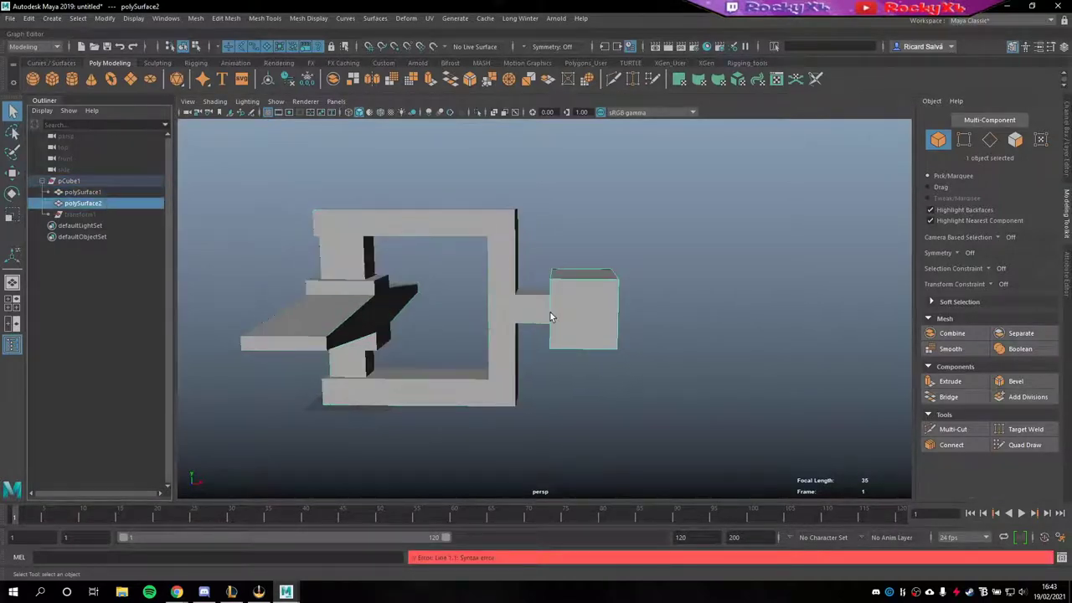
left_click_drag(549, 314, 613, 343, "alt")
Step: With the Move tool active, centre the cube's pivot via Modify > Center Pivot
key("w")
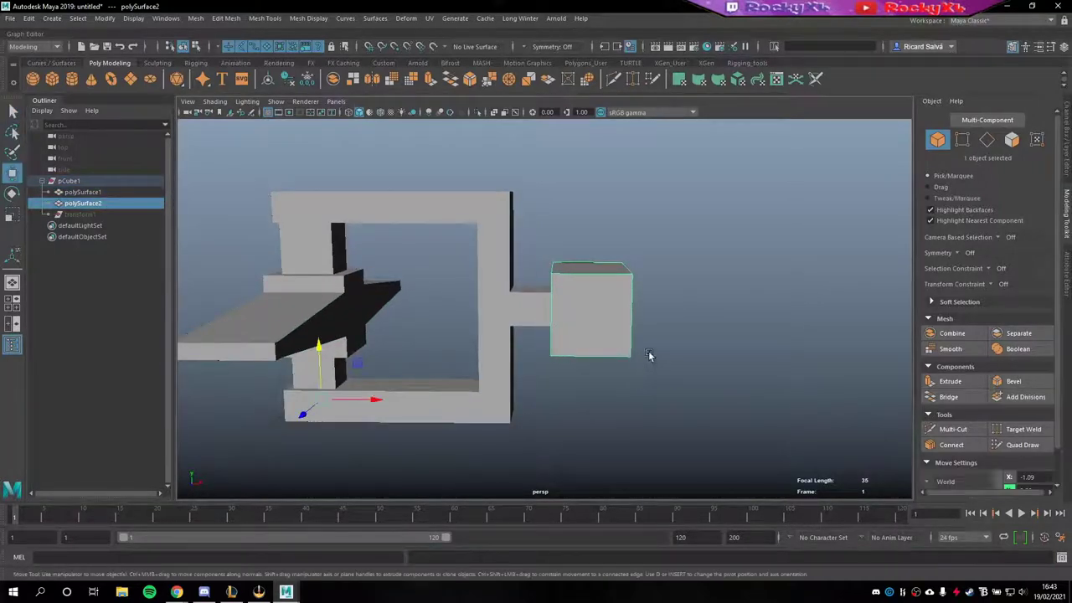
mouse_move(505, 371)
left_mouse_down("alt")
mouse_move(562, 363)
mouse_move(532, 334)
mouse_move(475, 360)
left_mouse_up("alt")
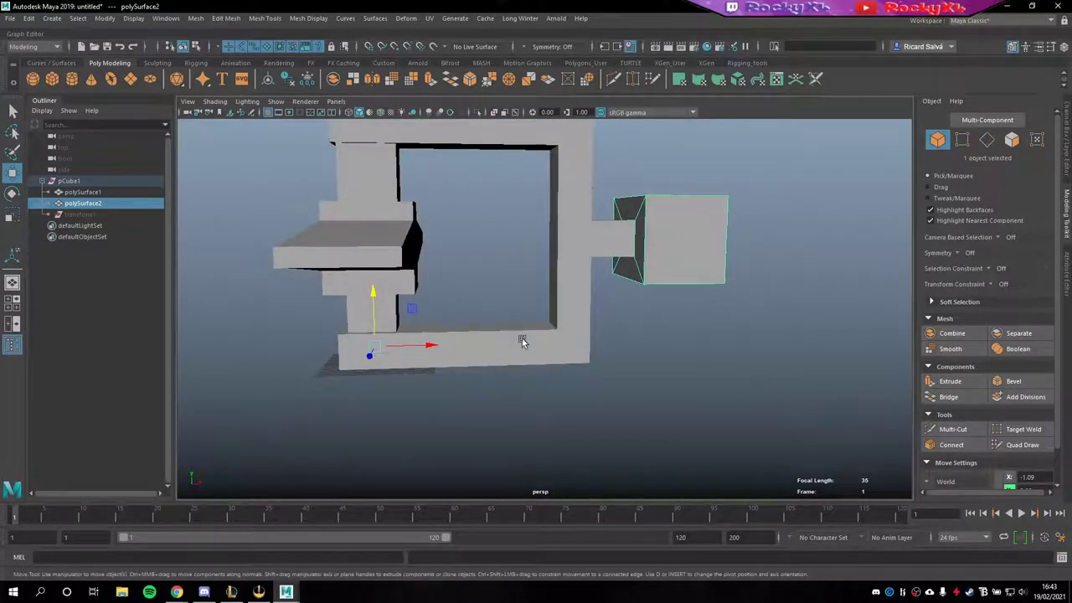
left_click_drag(645, 266, 644, 273, "alt")
mouse_move(582, 295)
left_mouse_down("alt")
mouse_move(567, 313)
mouse_move(562, 257)
left_mouse_up("alt")
left_click(563, 260)
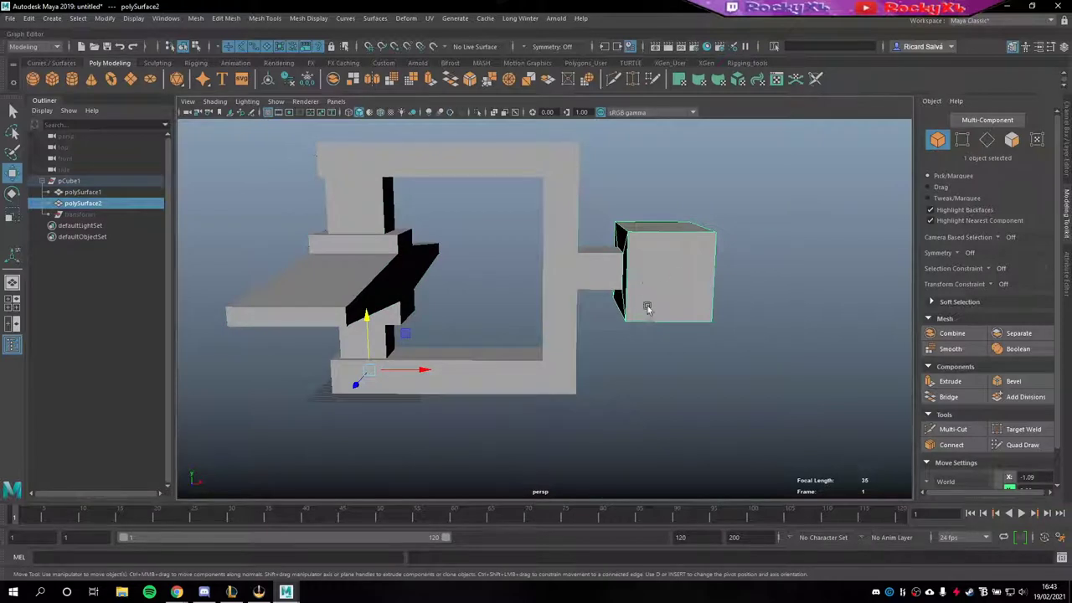
middle_click_drag(646, 306, 598, 363, "alt")
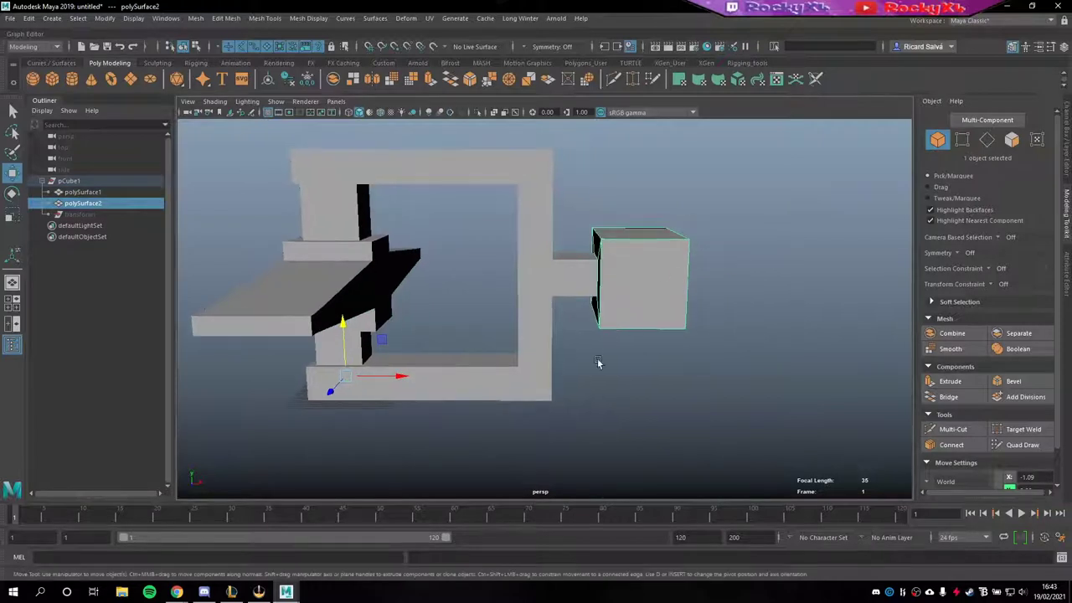
left_click(104, 19)
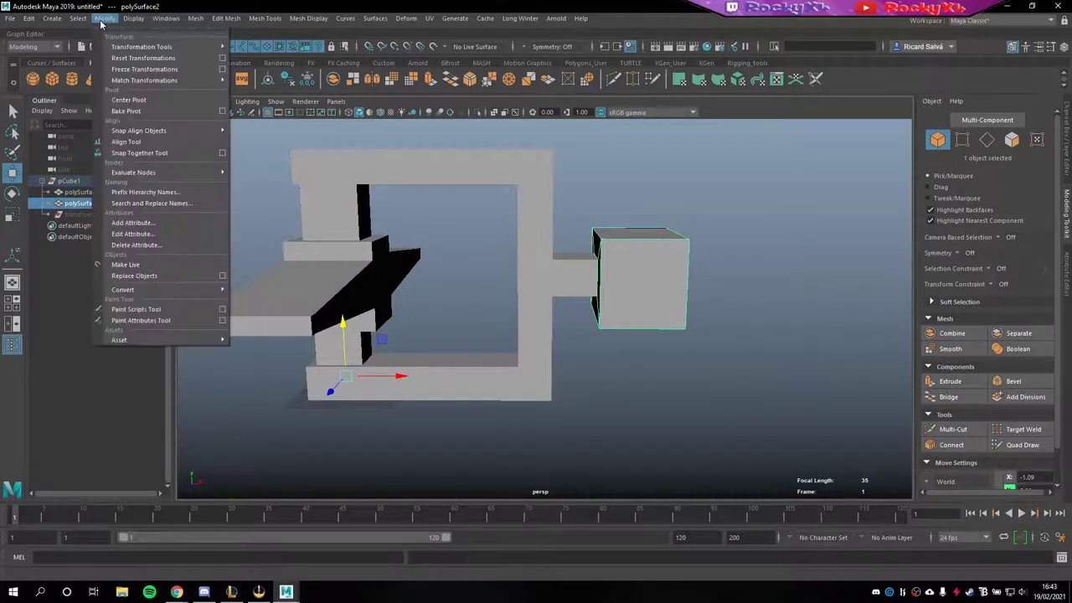
left_click(152, 101)
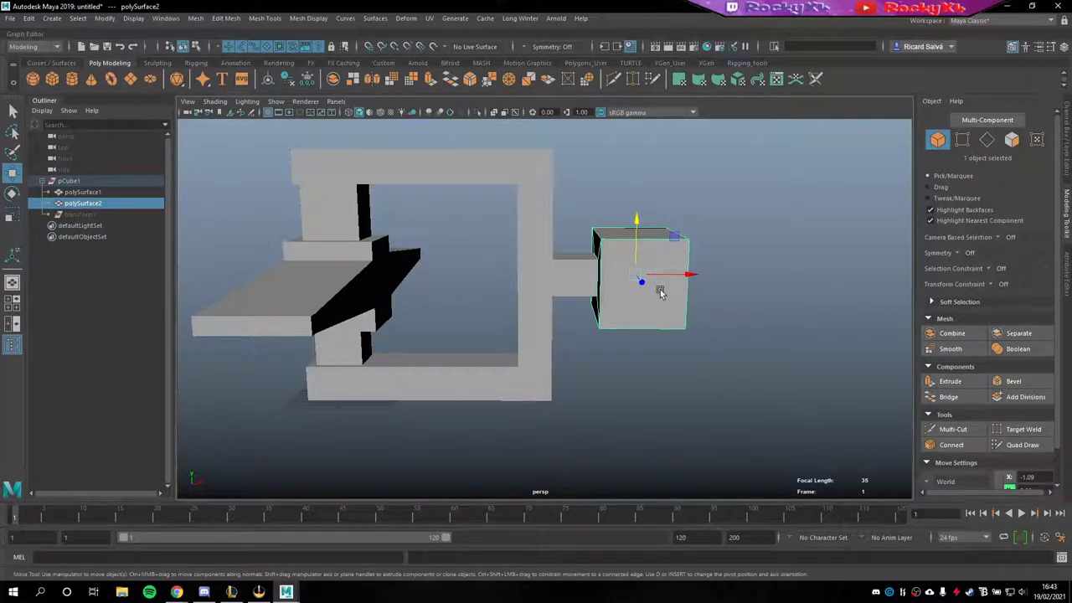
Step: Slide the cube away from the frame along the X axis
mouse_move(658, 287)
left_mouse_down("alt")
mouse_move(568, 304)
mouse_move(576, 287)
mouse_move(725, 287)
mouse_move(634, 320)
mouse_move(669, 321)
mouse_move(529, 319)
left_mouse_up("alt")
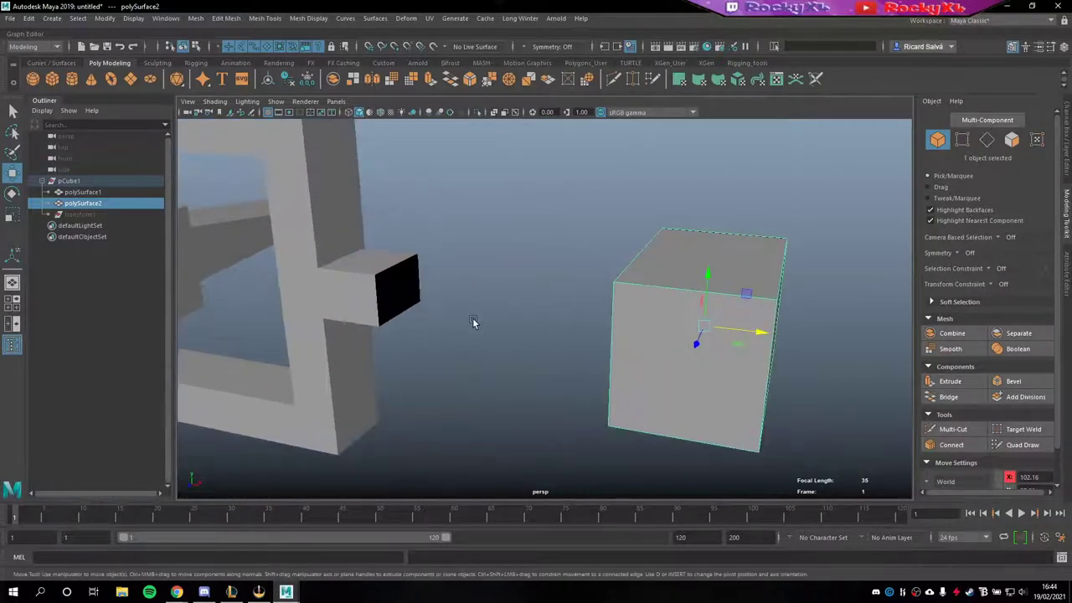
mouse_move(457, 321)
left_mouse_down("alt")
mouse_move(416, 330)
mouse_move(576, 383)
mouse_move(713, 454)
left_mouse_up("alt")
left_click(360, 287)
mouse_move(360, 288)
left_mouse_down("alt")
mouse_move(387, 305)
mouse_move(475, 301)
mouse_move(490, 268)
mouse_move(387, 283)
left_mouse_up("alt")
mouse_move(528, 274)
left_mouse_down("alt")
mouse_move(363, 237)
mouse_move(529, 280)
mouse_move(431, 271)
mouse_move(474, 210)
left_mouse_up("alt")
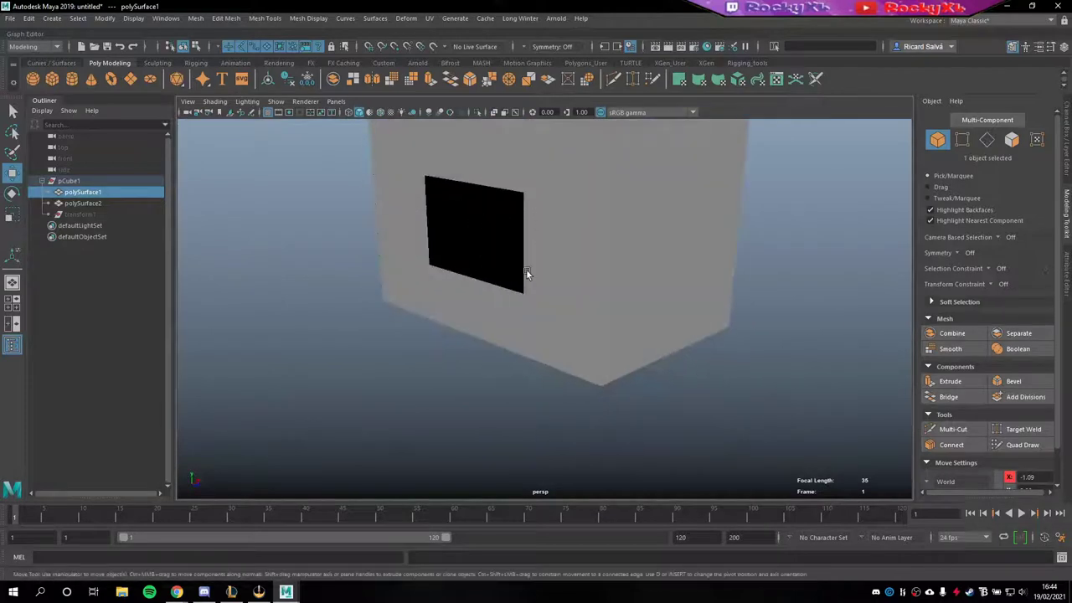
mouse_move(526, 272)
left_mouse_down("alt")
mouse_move(537, 273)
mouse_move(514, 276)
mouse_move(533, 277)
mouse_move(539, 307)
mouse_move(519, 332)
mouse_move(581, 335)
left_mouse_up("alt")
left_click(600, 257)
right_click_drag(581, 336, 304, 335, "alt")
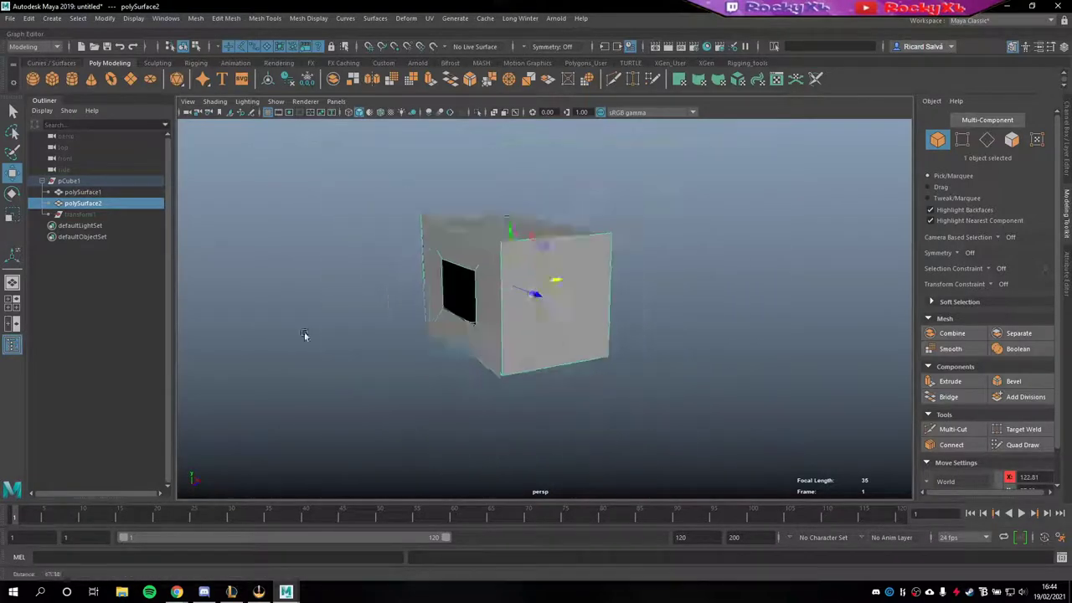
left_click_drag(547, 307, 636, 281)
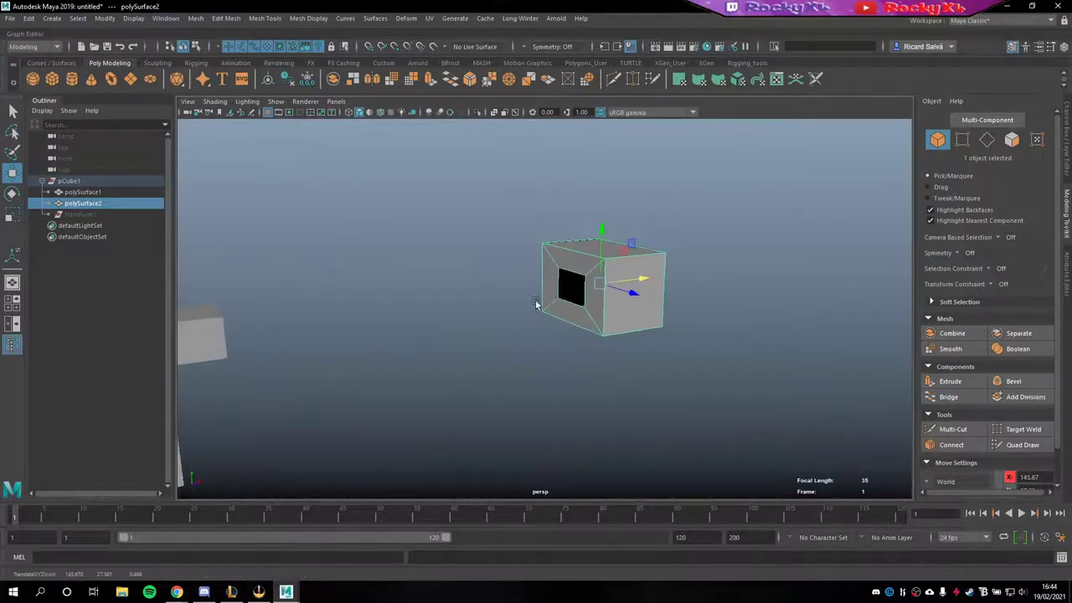
Step: Orbit and zoom until the cube's open side squarely fills the view
mouse_move(536, 304)
left_mouse_down("alt")
mouse_move(610, 287)
mouse_move(542, 354)
left_mouse_up("alt")
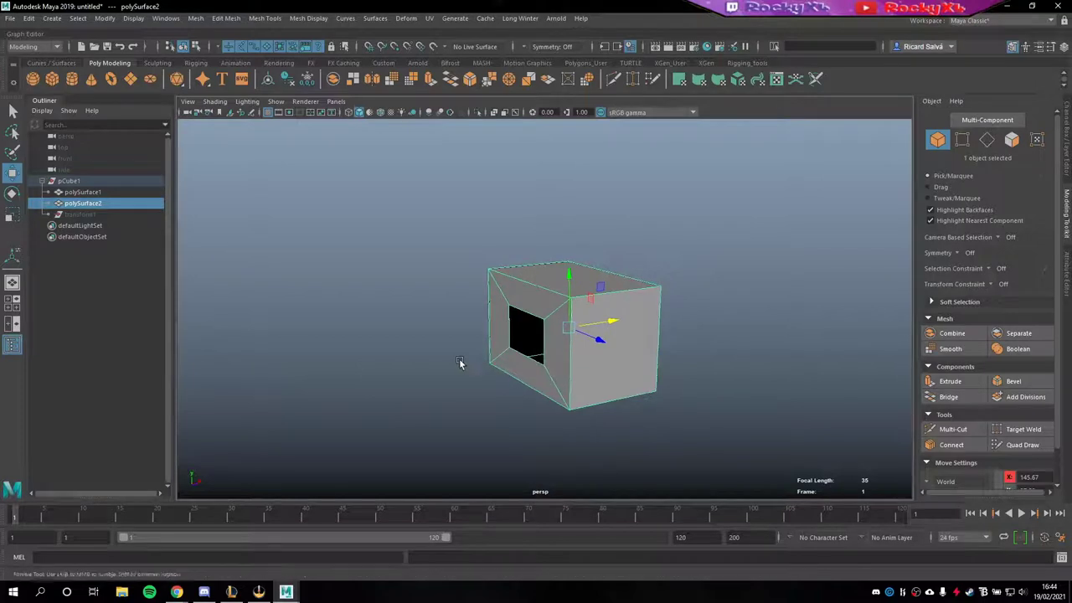
left_click_drag(459, 359, 466, 360, "alt")
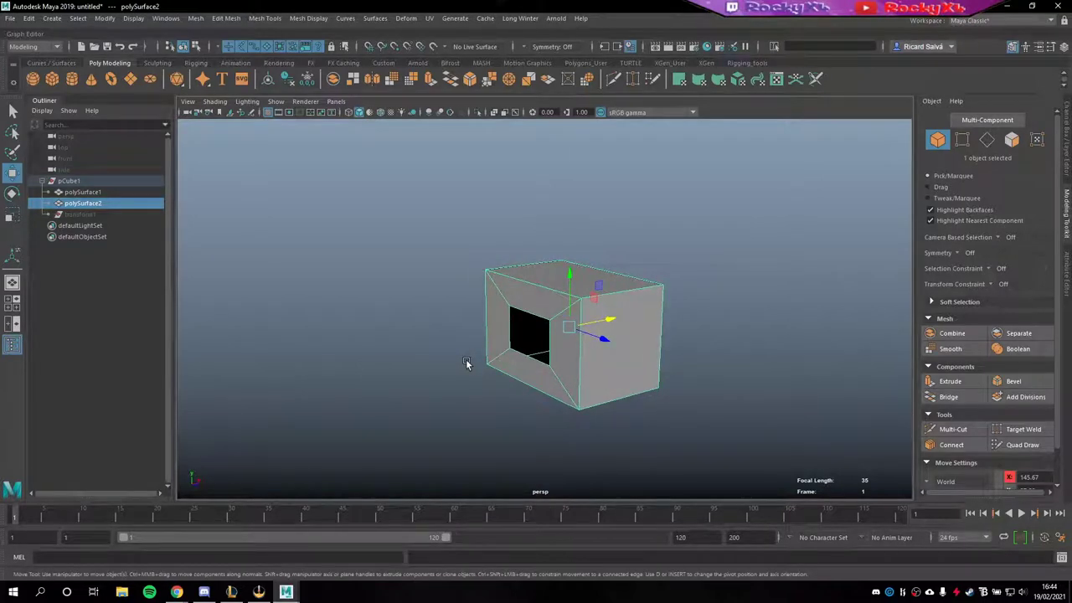
mouse_move(466, 362)
left_mouse_down("alt")
mouse_move(538, 358)
mouse_move(561, 330)
left_mouse_up("alt")
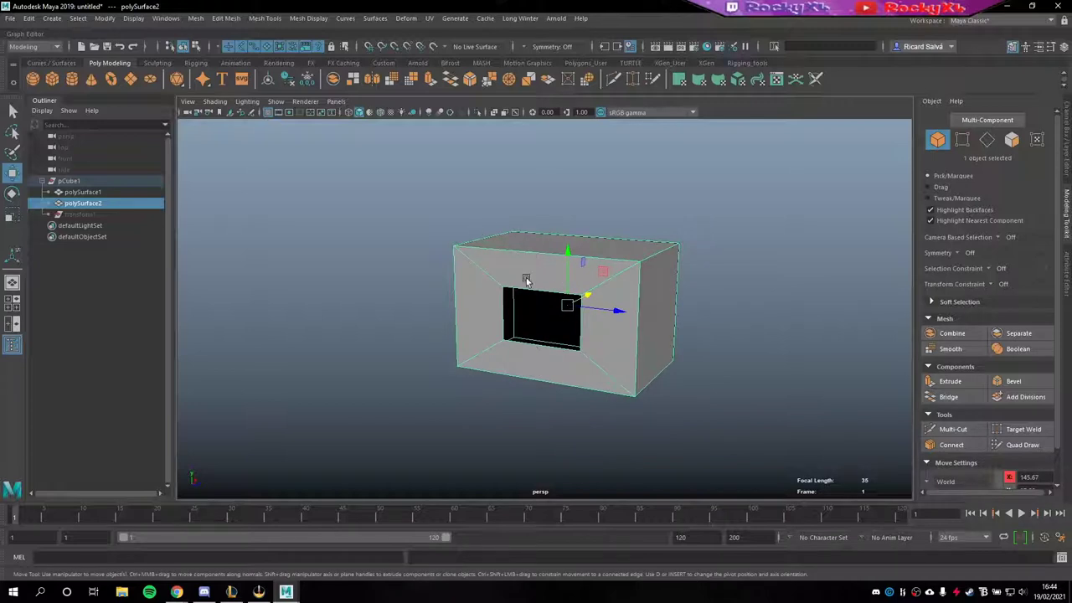
mouse_move(526, 280)
left_mouse_down("alt")
mouse_move(581, 304)
mouse_move(572, 299)
left_mouse_up("alt")
left_click_drag(508, 320, 558, 301, "alt")
mouse_move(558, 302)
right_mouse_down("alt")
mouse_move(577, 318)
mouse_move(620, 319)
right_mouse_up("alt")
middle_click_drag(619, 319, 575, 311, "alt")
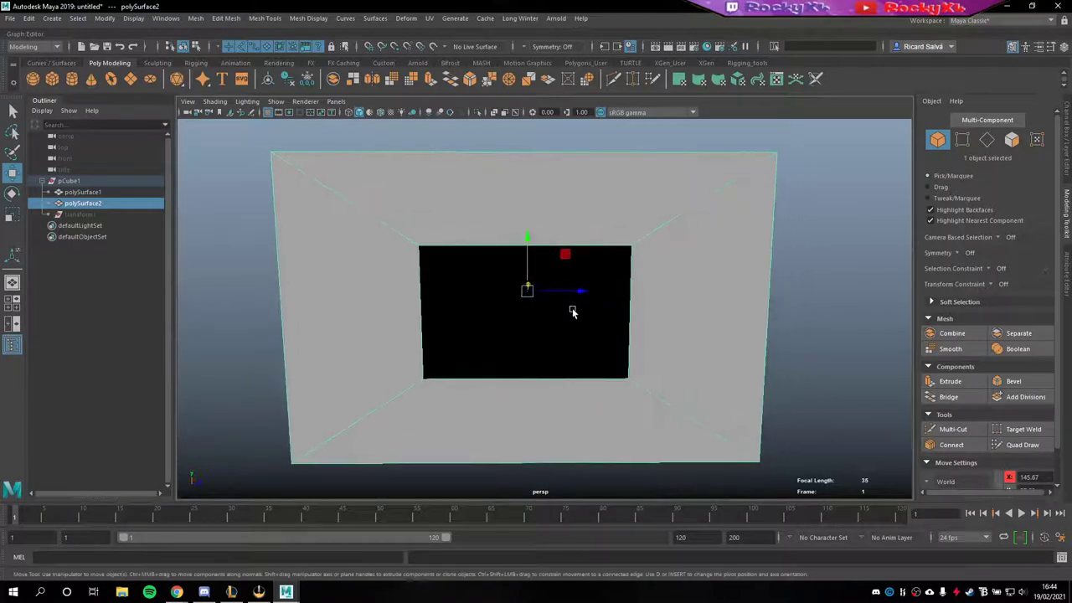
right_click(480, 238)
left_click(480, 206)
left_click(485, 245)
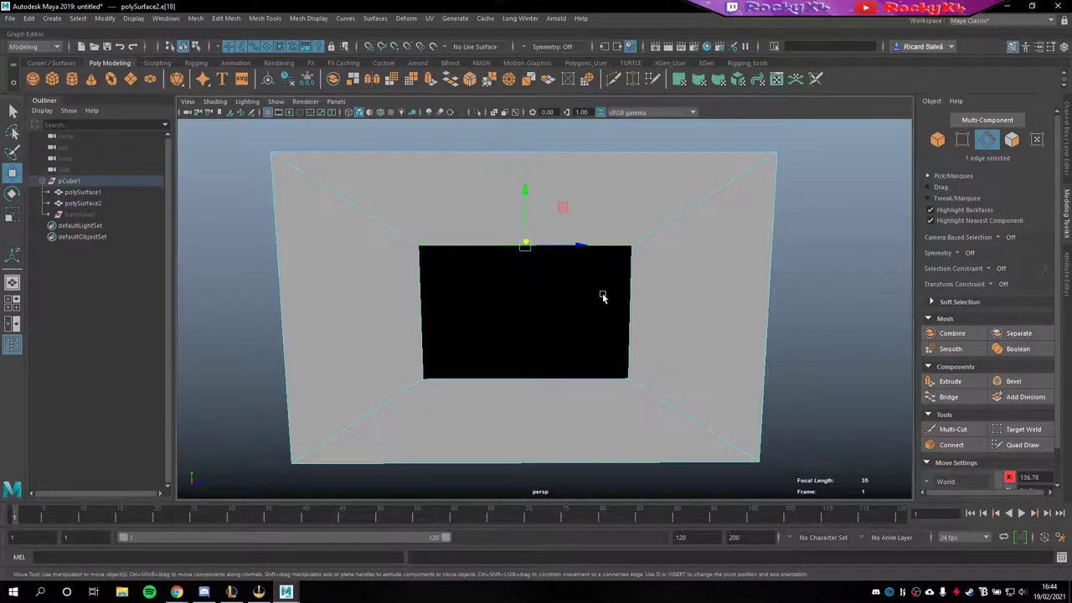
left_click(521, 377, "shift")
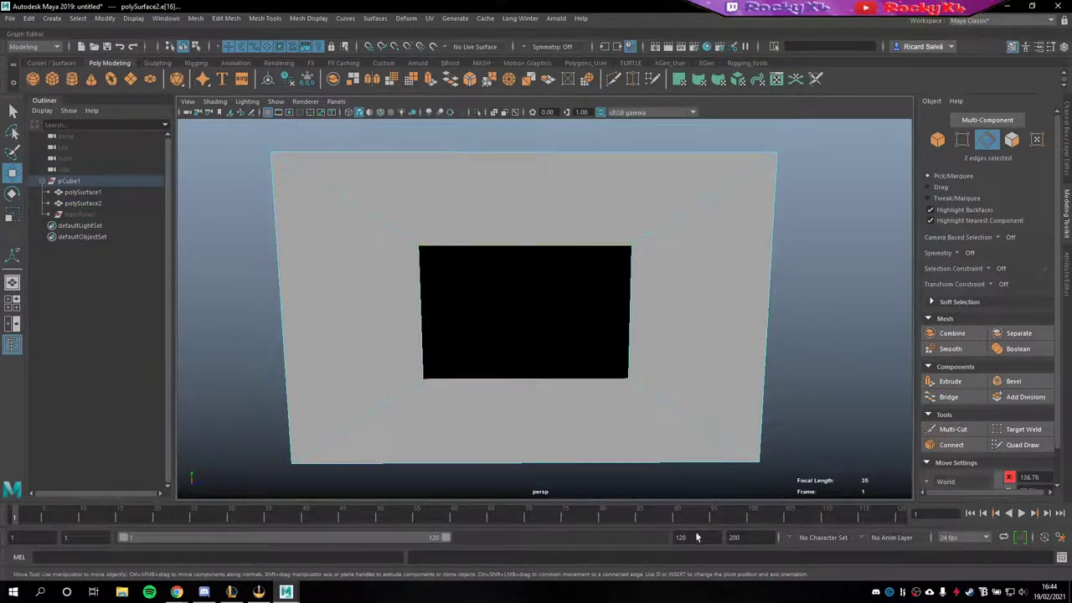
left_click(949, 397)
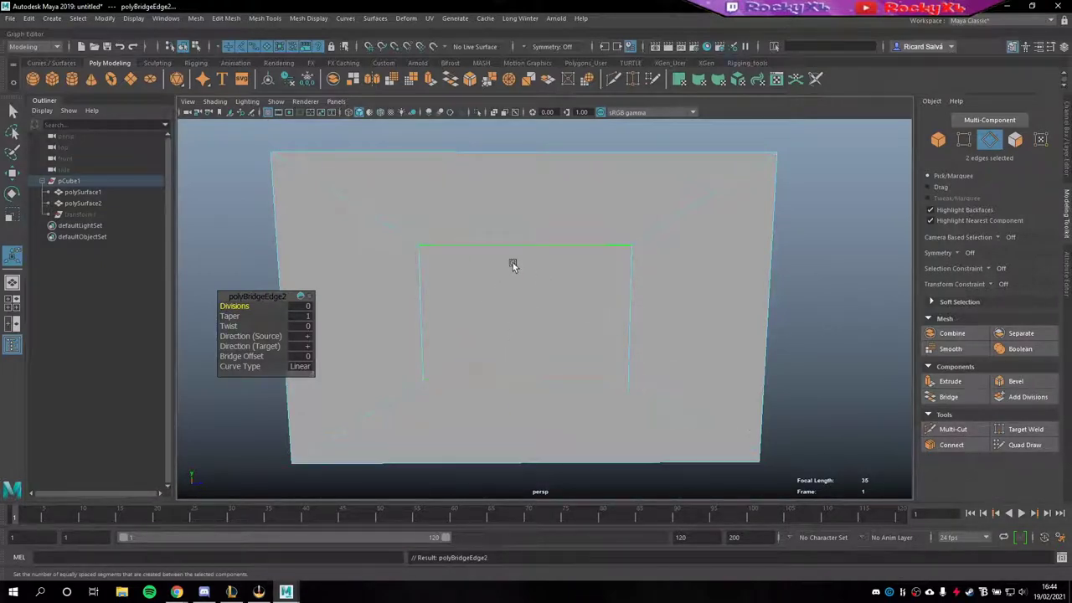
mouse_move(623, 314)
left_mouse_down("alt")
mouse_move(394, 318)
mouse_move(608, 313)
left_mouse_up("alt")
key("ctrl+z")
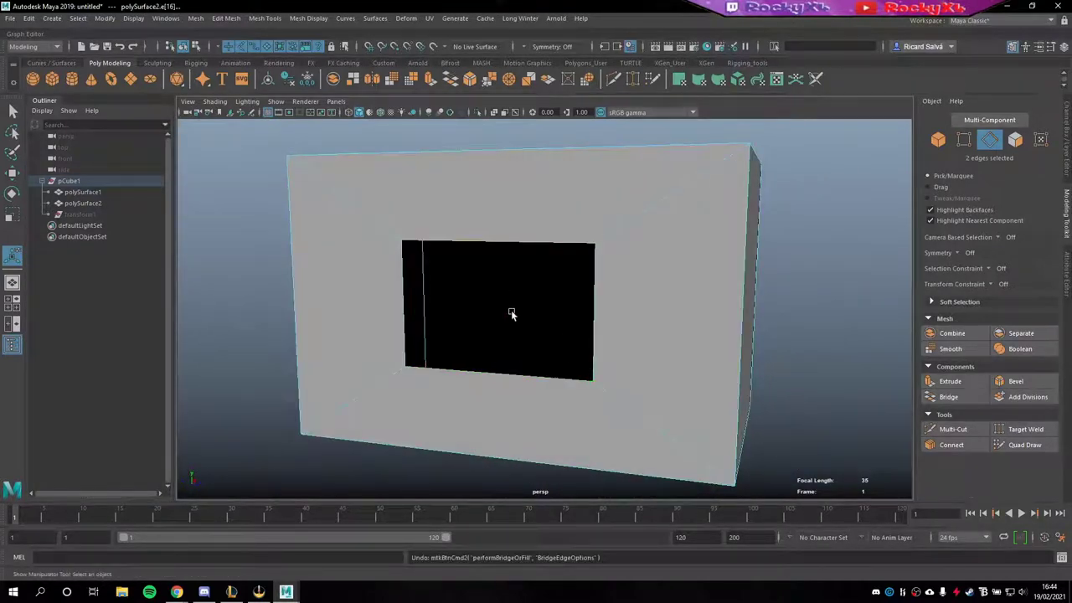
left_click_drag(421, 307, 442, 308, "alt")
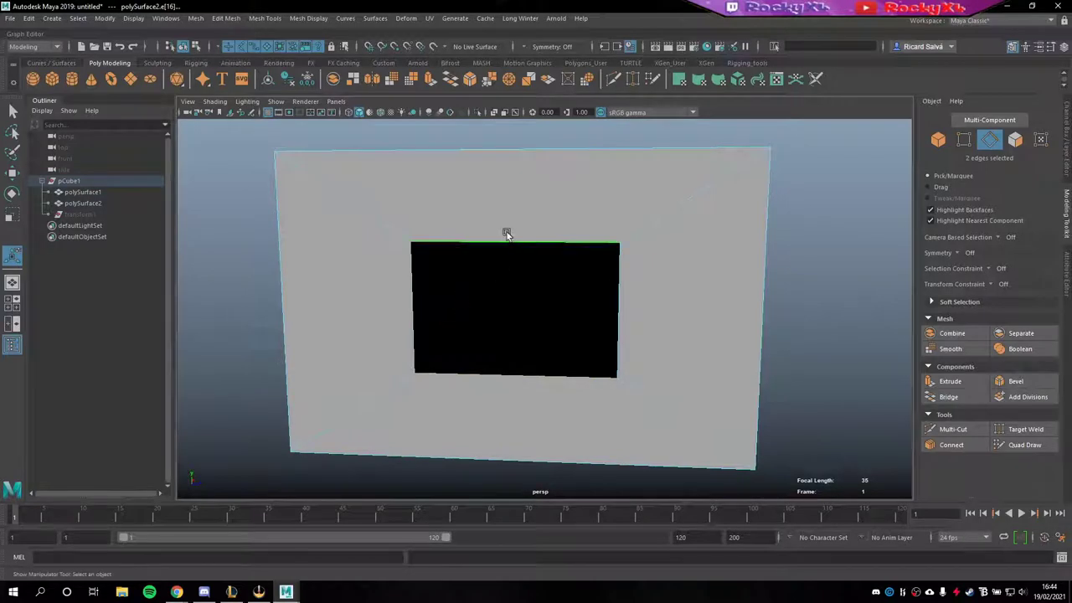
right_click_drag(505, 233, 479, 240)
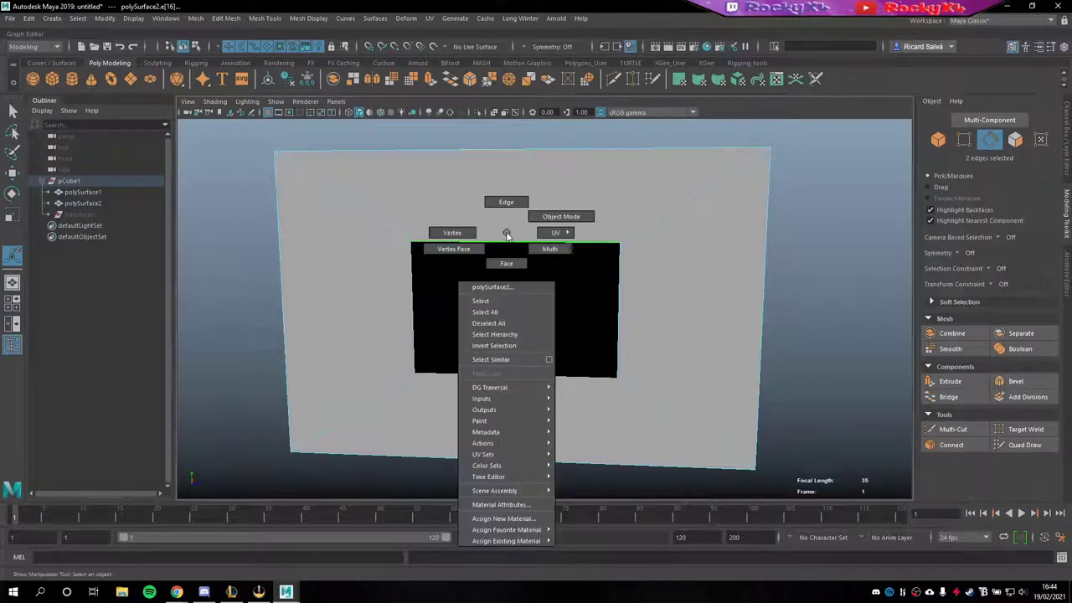
Step: Pick a corner vertex of the hole and activate Target Weld in the Modeling Toolkit
left_click(411, 244)
left_click(416, 373)
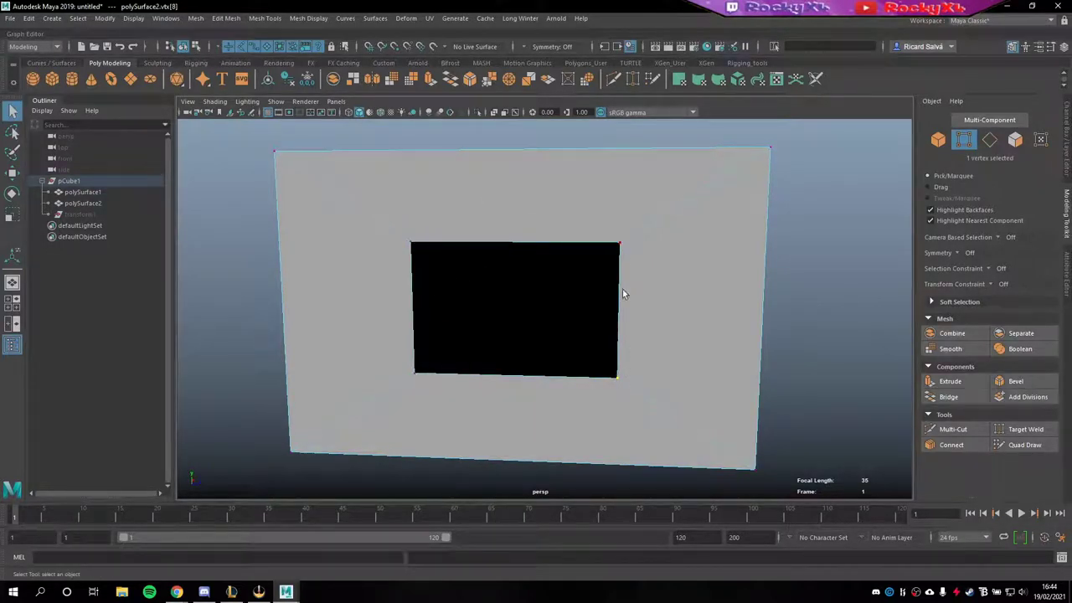
left_click(618, 244)
left_click(1022, 428)
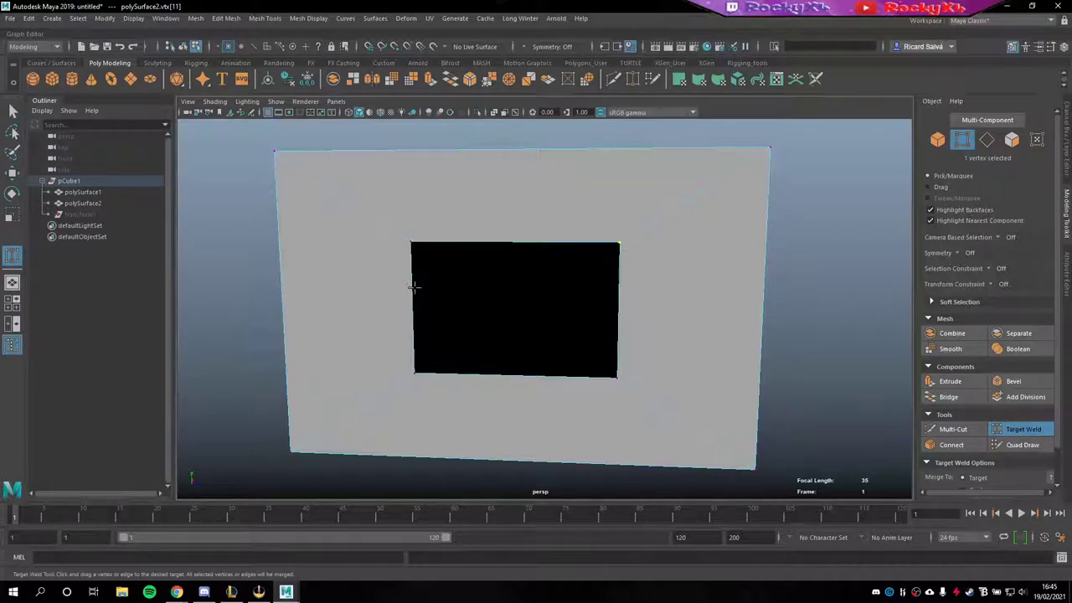
Step: Weld the hole's bottom-left corner vertex onto the top-right corner
scroll(461, 312, "up", 2)
mouse_move(484, 313)
left_mouse_down("alt")
mouse_move(533, 304)
mouse_move(520, 297)
left_mouse_up("alt")
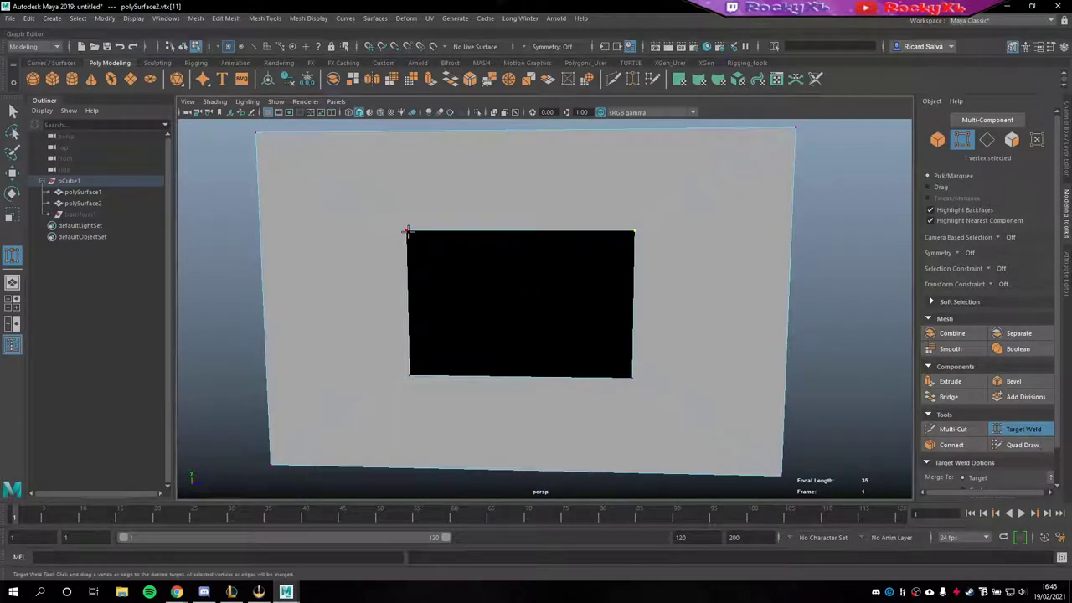
left_click_drag(560, 331, 541, 325, "alt")
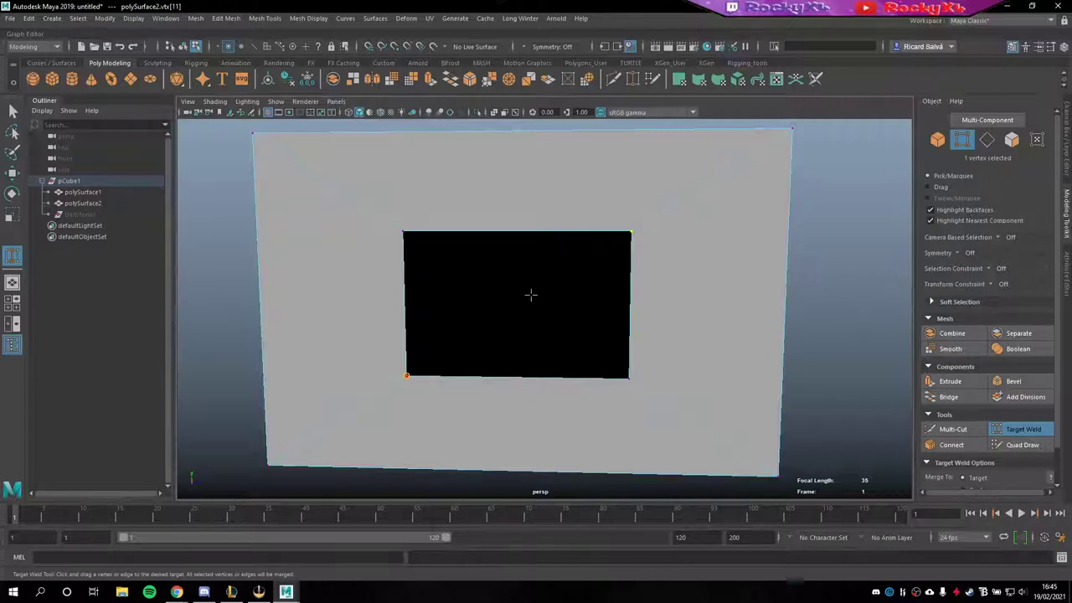
left_click_drag(613, 243, 635, 236)
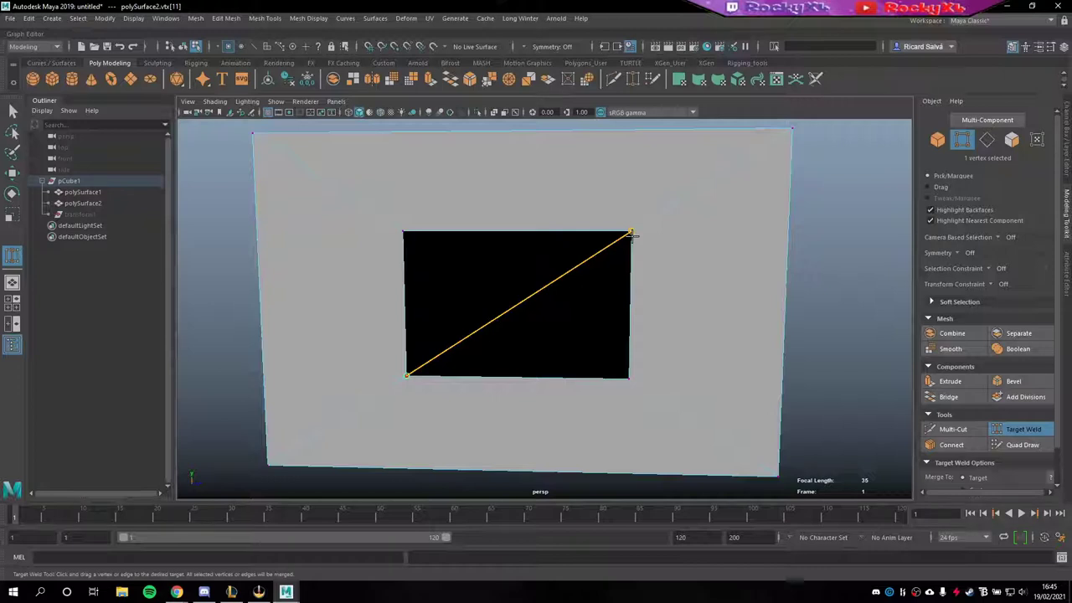
left_click_drag(633, 237, 632, 236)
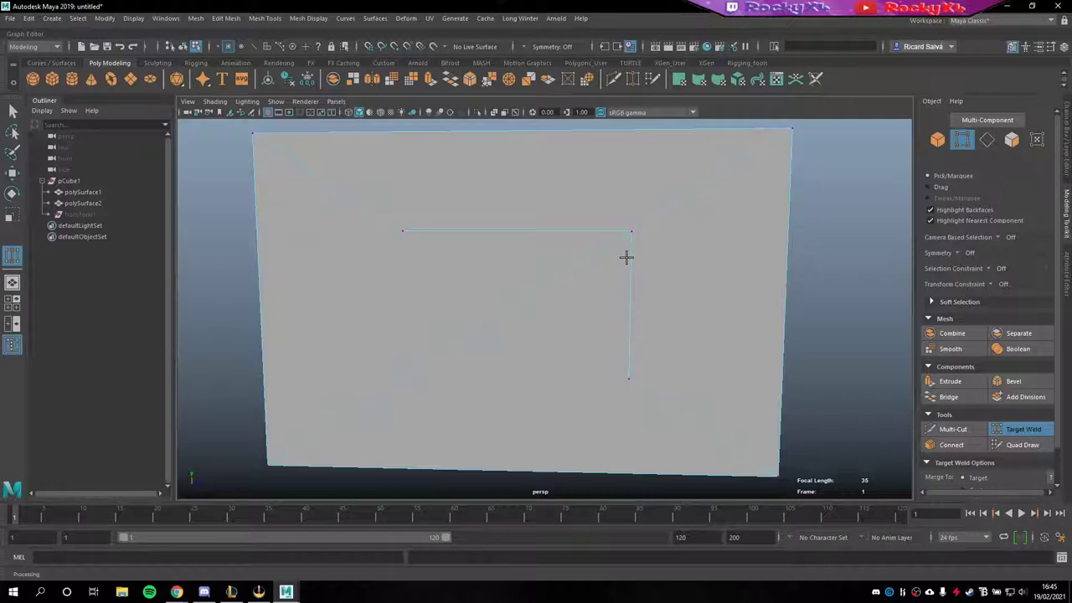
left_click_drag(623, 269, 594, 293)
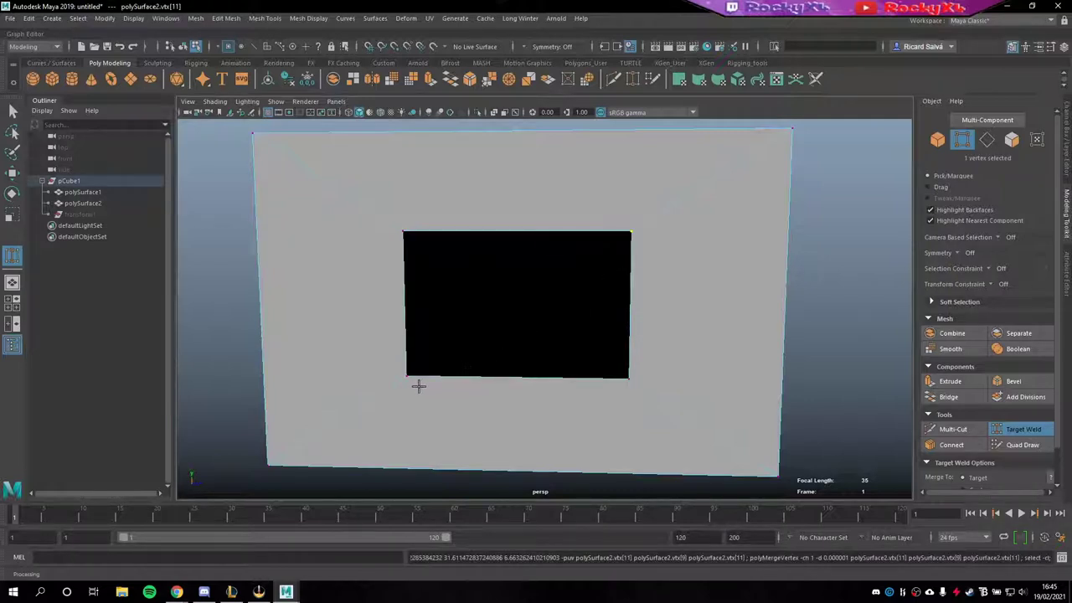
Step: Target-weld the hole's corner vertices and the upper-left vertex onto the centre vertex
left_click(629, 229)
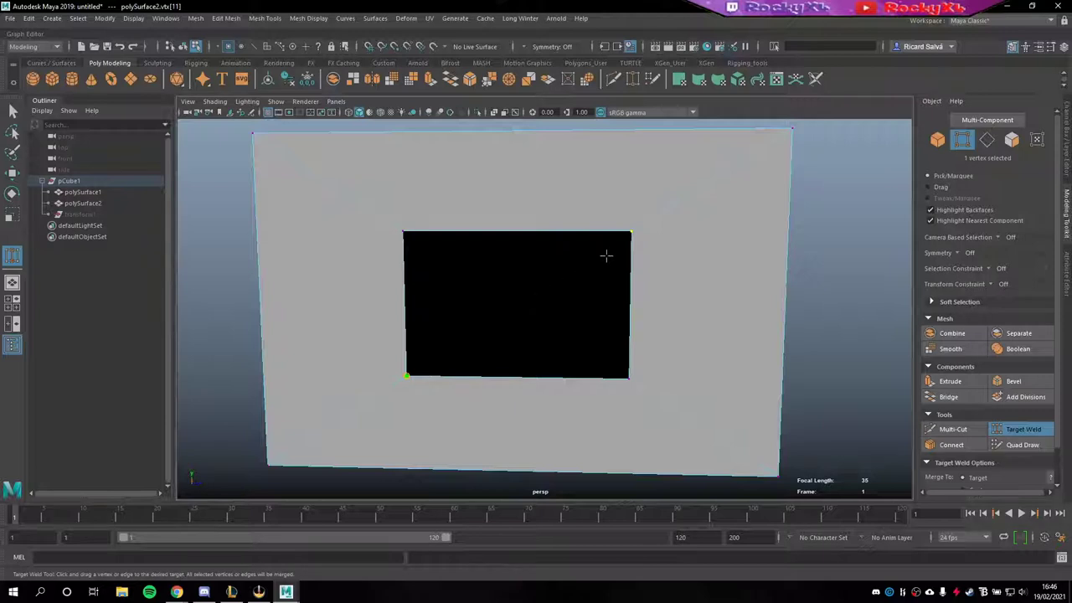
left_click(631, 234)
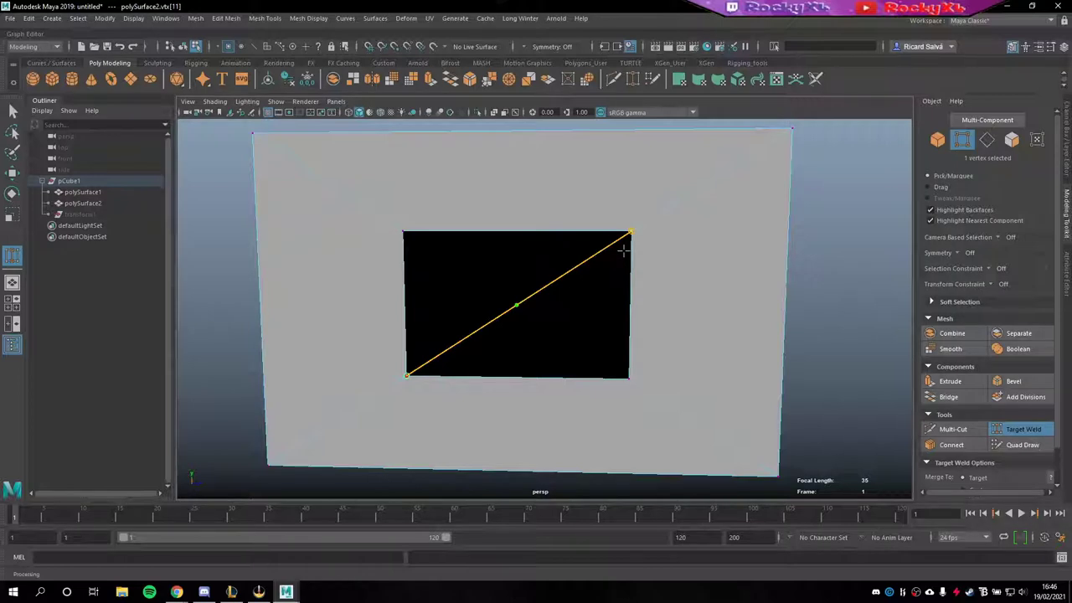
left_click_drag(624, 250, 624, 249)
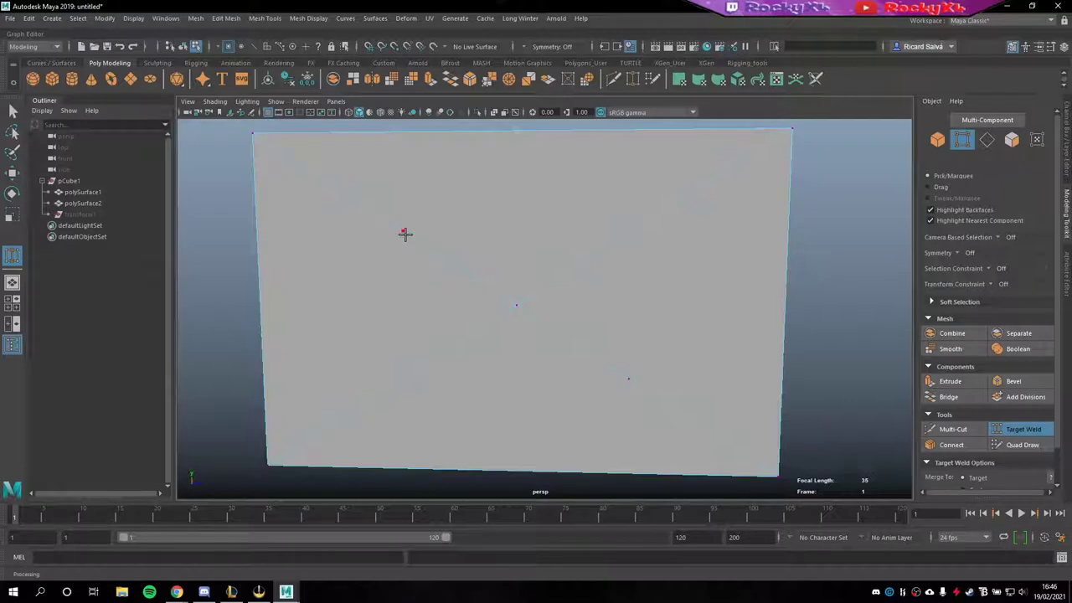
left_click_drag(405, 234, 629, 381)
mouse_move(506, 344)
left_mouse_down("alt")
mouse_move(545, 347)
mouse_move(468, 342)
left_mouse_up("alt")
mouse_move(469, 342)
right_mouse_down("alt")
mouse_move(579, 341)
mouse_move(564, 344)
right_mouse_up("alt")
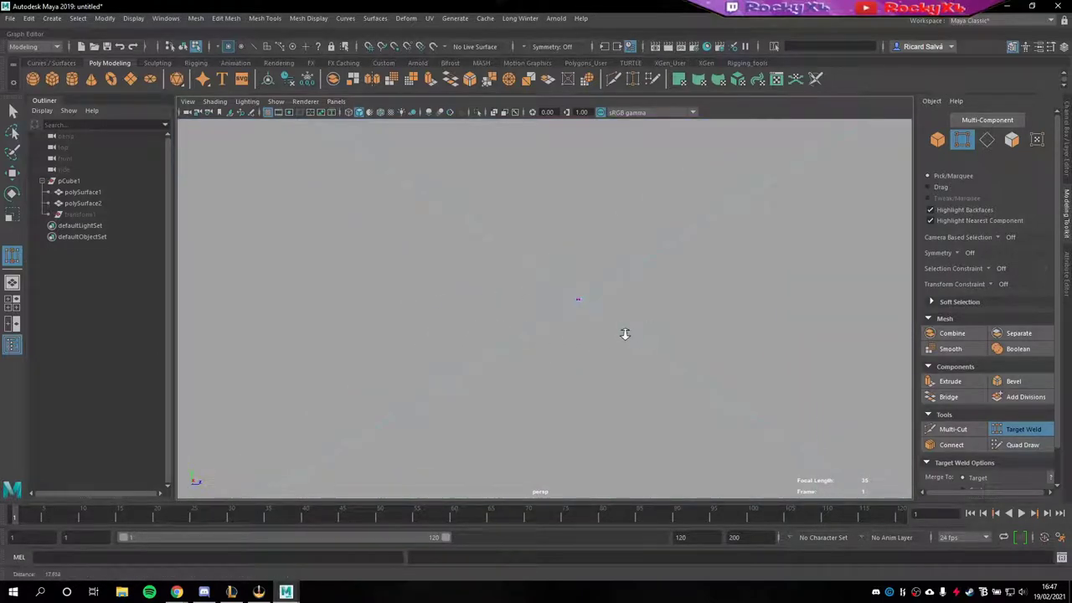
Step: Keep the light grey background and switch to the Move tool in vertex mode
key("alt+b")
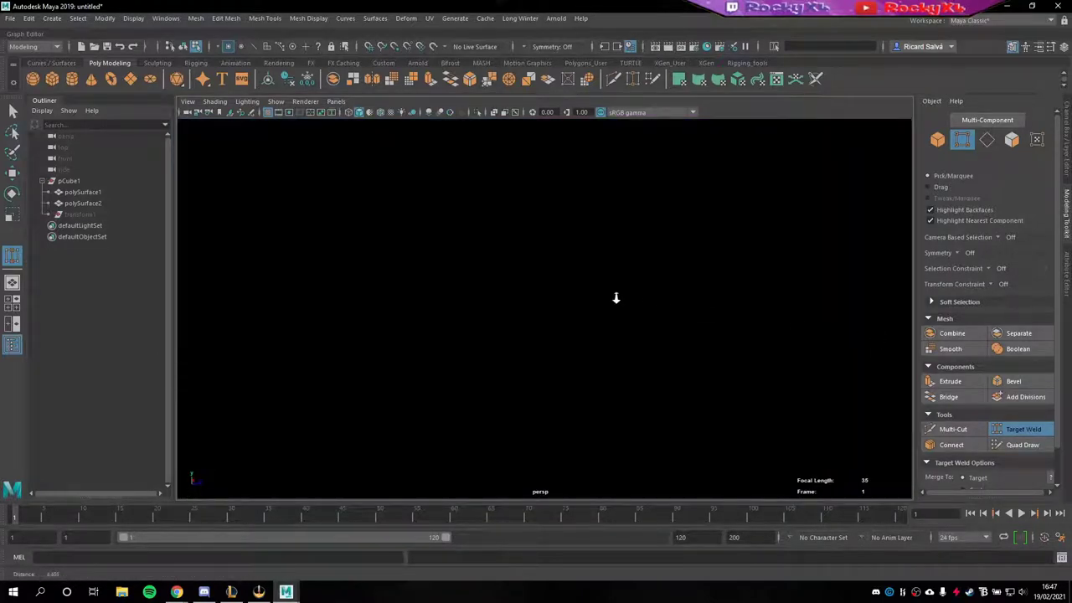
key("alt+b")
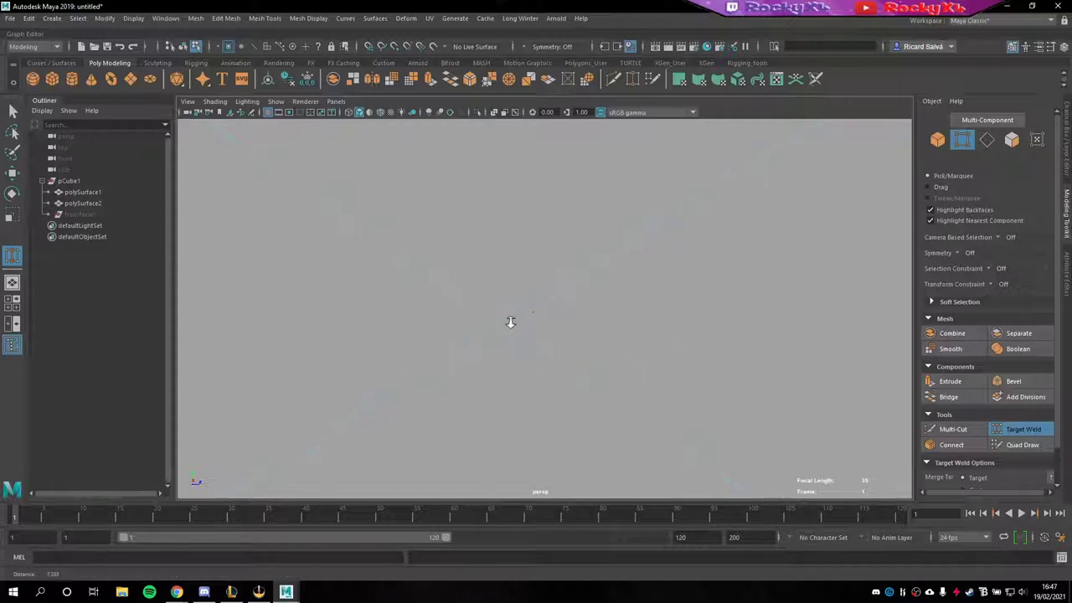
left_click_drag(524, 321, 479, 332, "alt")
right_click_drag(411, 335, 351, 285)
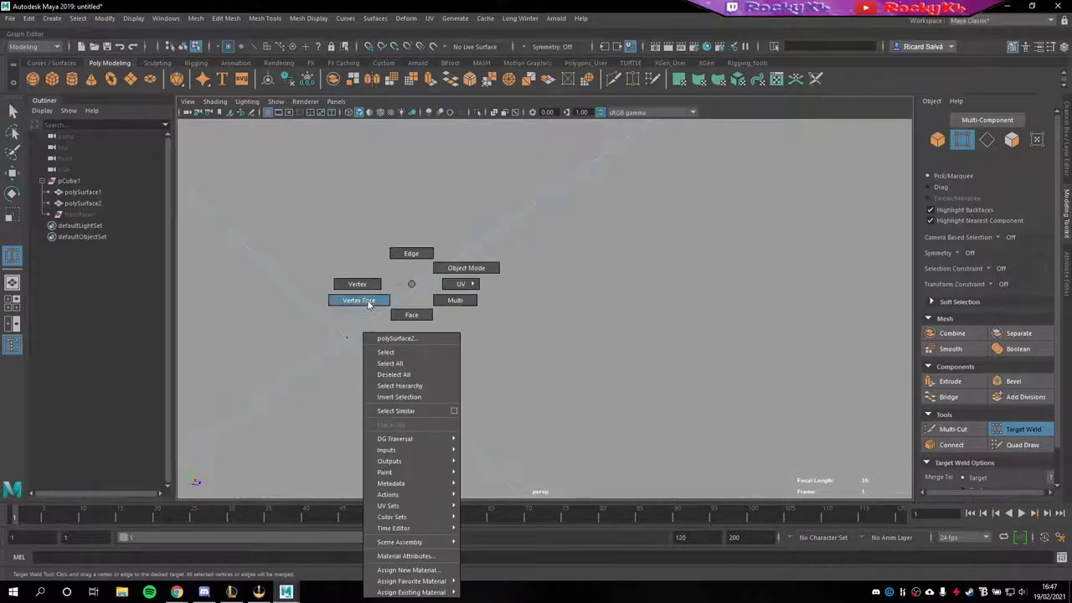
key("w")
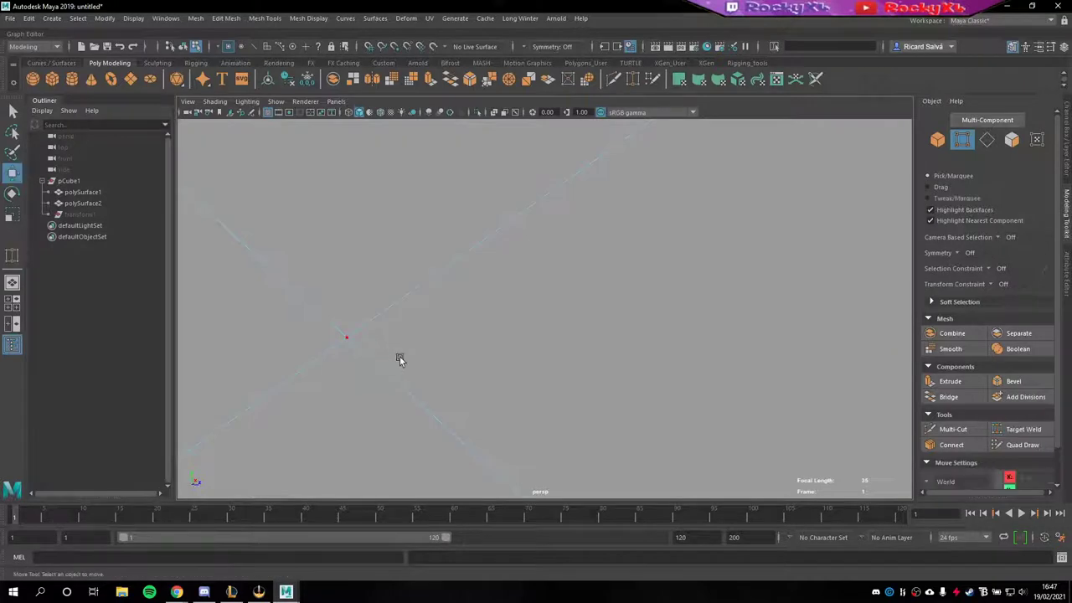
left_click(346, 337)
mouse_move(579, 313)
right_mouse_down("alt")
mouse_move(246, 341)
mouse_move(485, 307)
mouse_move(606, 311)
right_mouse_up("alt")
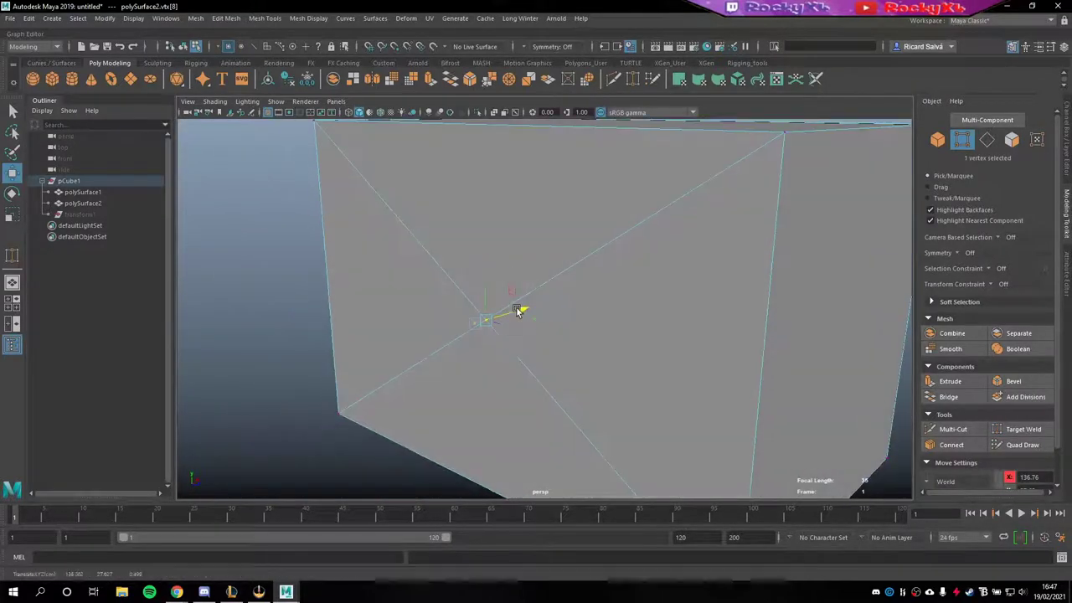
Step: Select the welded centre vertex polySurface2.vtx[9] on the closed side
middle_click_drag(519, 311, 279, 366, "alt")
right_click_drag(581, 297, 436, 301, "alt")
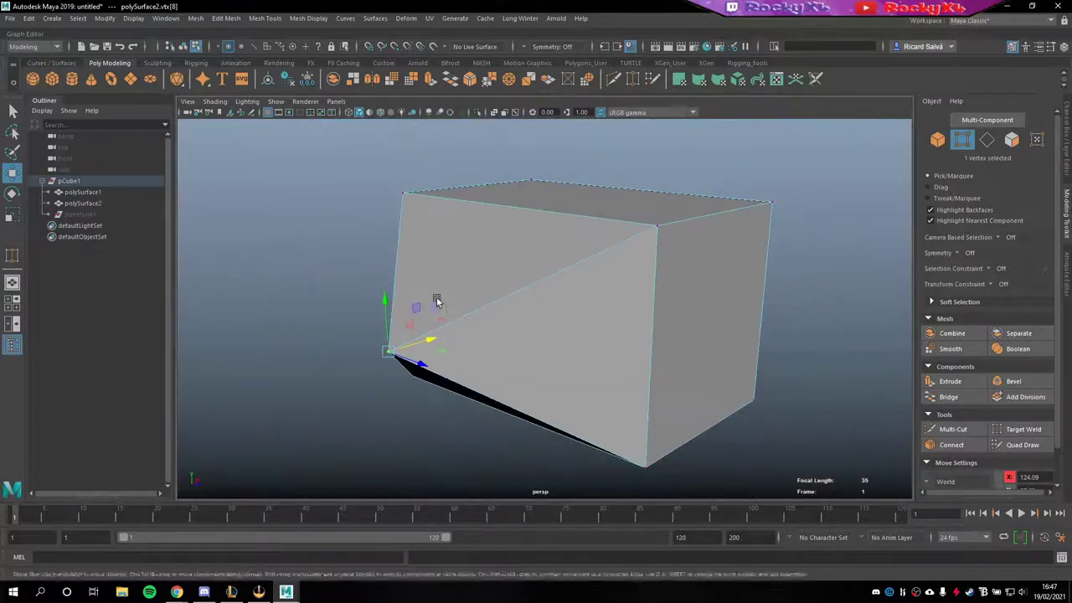
mouse_move(436, 300)
left_mouse_down("alt")
mouse_move(545, 278)
mouse_move(536, 296)
mouse_move(464, 305)
mouse_move(498, 292)
mouse_move(519, 311)
mouse_move(536, 301)
left_mouse_up("alt")
mouse_move(536, 302)
right_mouse_down("alt")
mouse_move(840, 314)
mouse_move(587, 304)
mouse_move(730, 302)
right_mouse_up("alt")
key("ctrl+z")
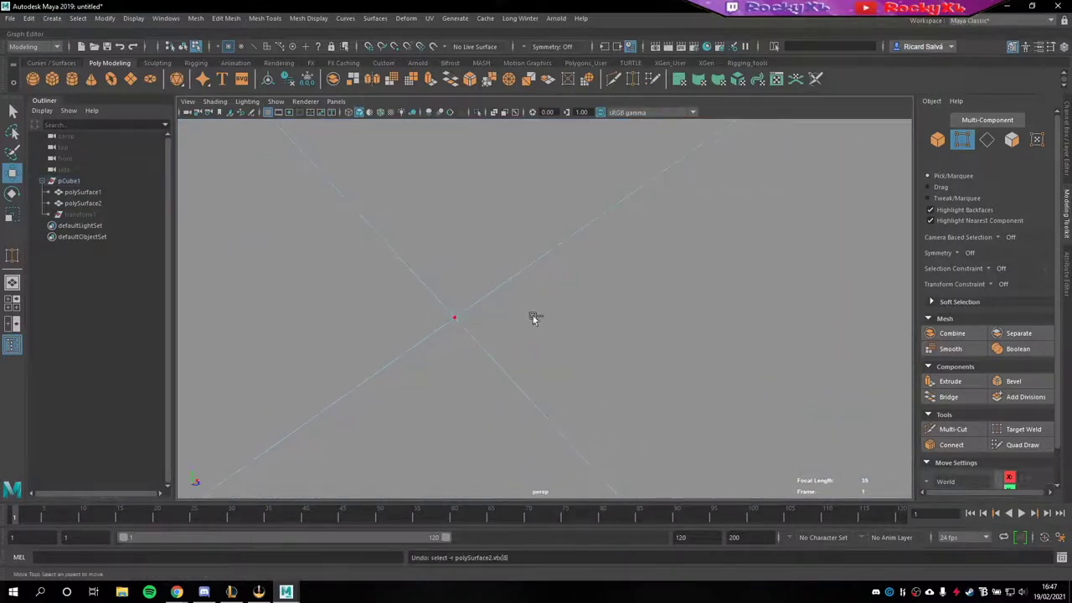
key("ctrl+z")
key("ctrl+z")
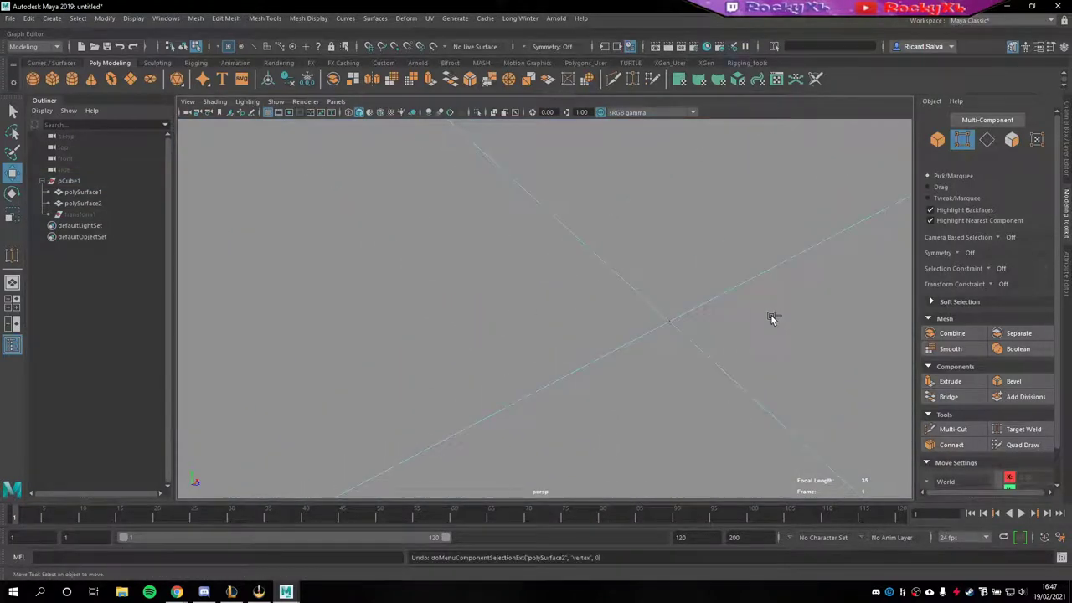
mouse_move(772, 319)
right_mouse_down("alt")
mouse_move(631, 335)
mouse_move(746, 335)
right_mouse_up("alt")
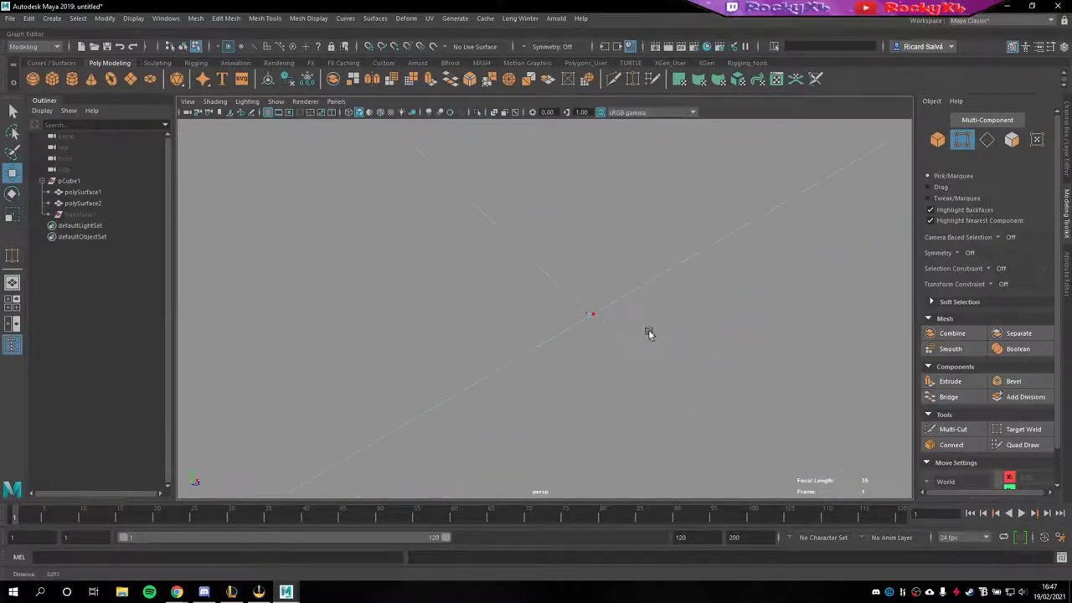
left_click(599, 316)
right_click_drag(692, 324, 557, 325, "alt")
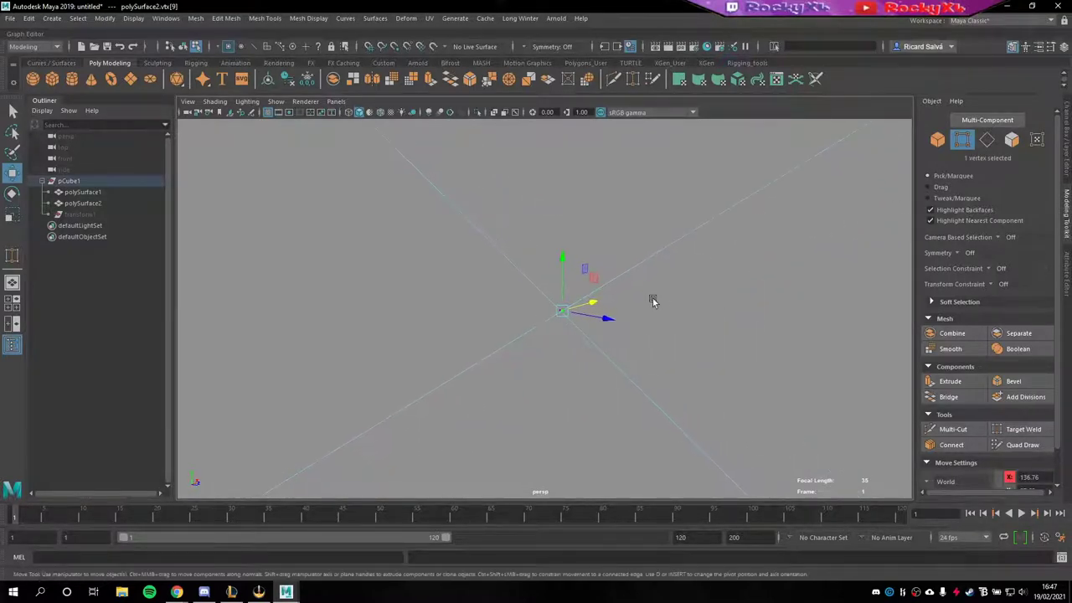
Step: Drag the centre vertex outward along X into a point, then orbit to check the wedge
mouse_move(557, 325)
left_mouse_down()
mouse_move(576, 301)
mouse_move(533, 327)
mouse_move(340, 377)
mouse_move(321, 304)
mouse_move(543, 289)
mouse_move(564, 301)
mouse_move(692, 309)
mouse_move(726, 289)
mouse_move(674, 281)
mouse_move(667, 305)
mouse_move(691, 307)
mouse_move(550, 287)
left_mouse_up()
left_click_drag(725, 264, 626, 280, "alt")
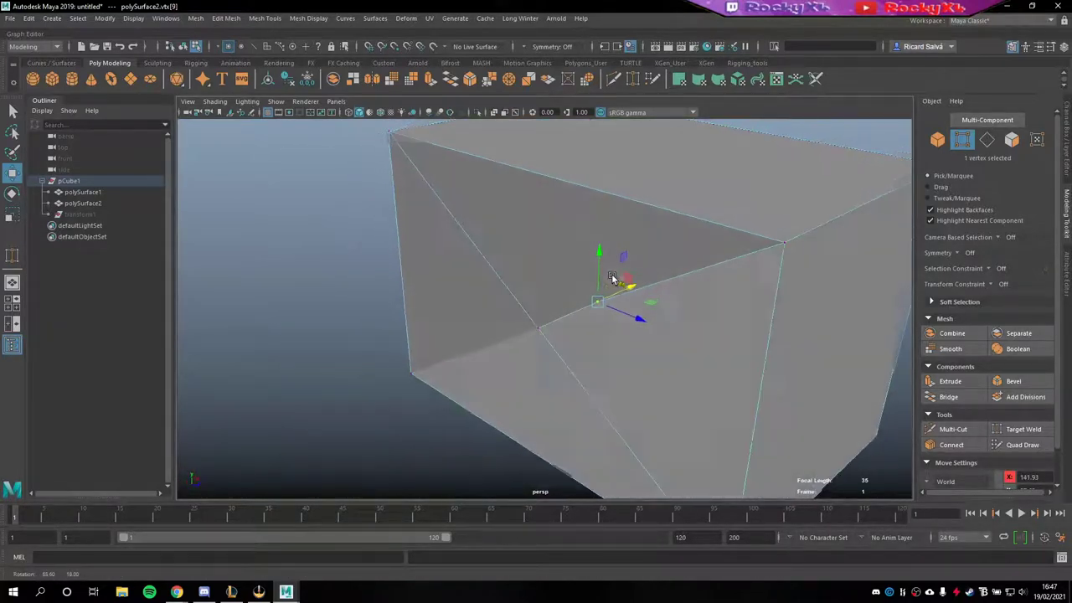
left_click(556, 322)
mouse_move(559, 323)
left_mouse_down("alt")
mouse_move(438, 358)
mouse_move(608, 321)
mouse_move(578, 320)
mouse_move(659, 296)
left_mouse_up("alt")
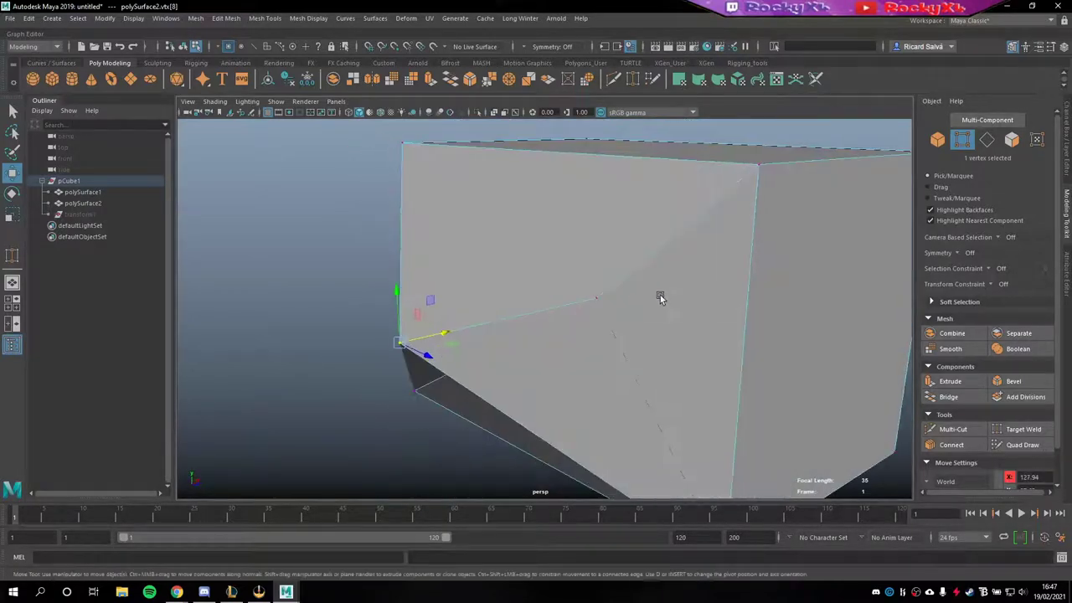
right_click_drag(658, 297, 596, 304, "alt")
left_click_drag(596, 304, 620, 302, "alt")
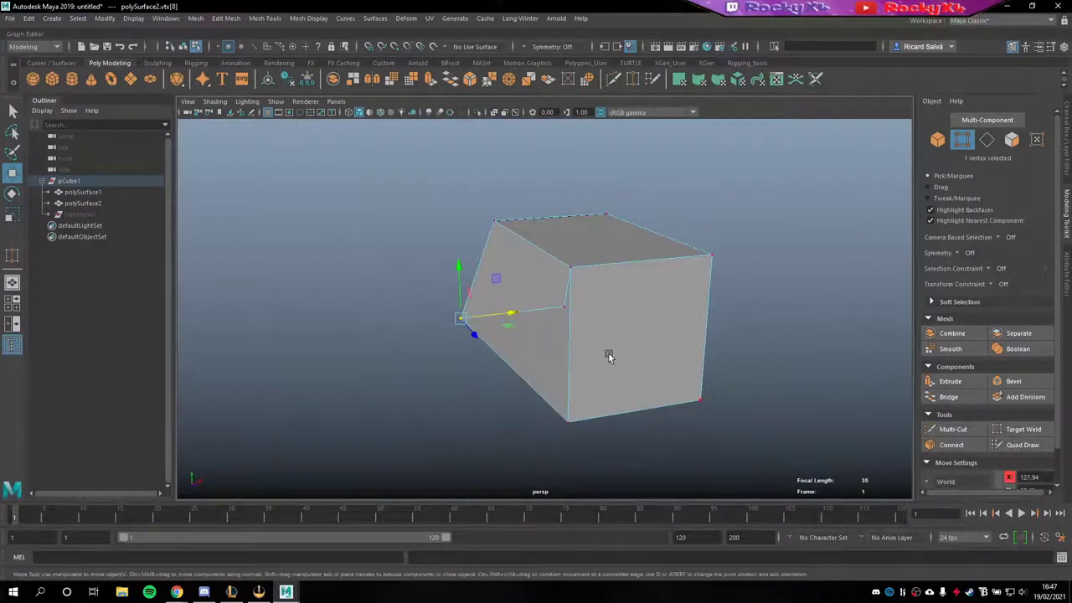
mouse_move(608, 354)
left_mouse_down("alt")
mouse_move(563, 354)
mouse_move(624, 335)
left_mouse_up("alt")
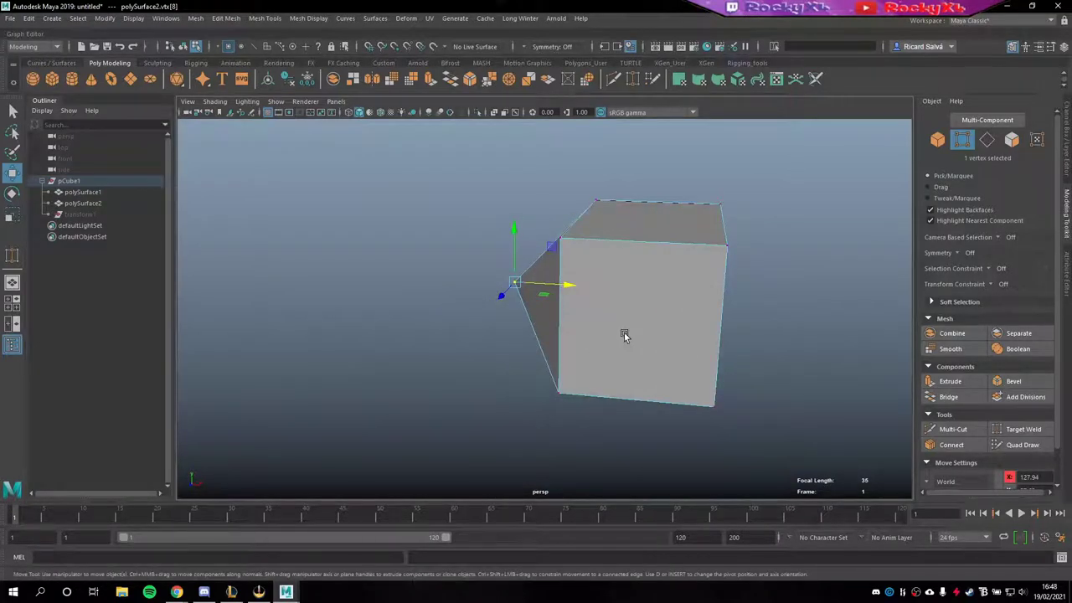
left_click_drag(522, 347, 538, 328, "alt")
Step: Return to Object Mode and view both the frame and the pointed cube
right_click_drag(539, 328, 469, 318, "alt")
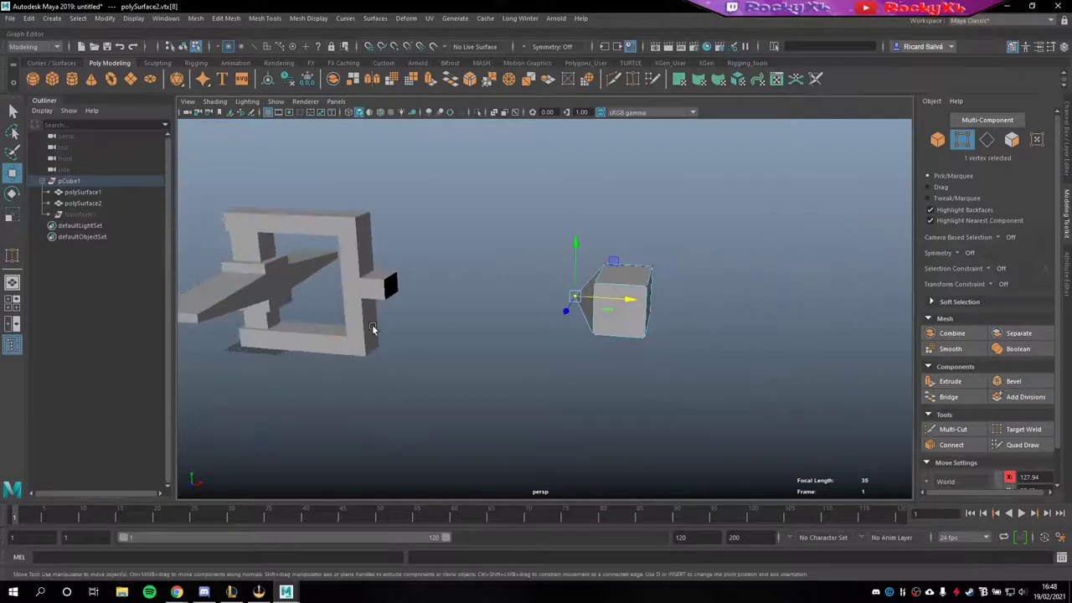
left_click_drag(469, 318, 444, 300, "alt")
right_click_drag(443, 300, 516, 297)
left_click(516, 297)
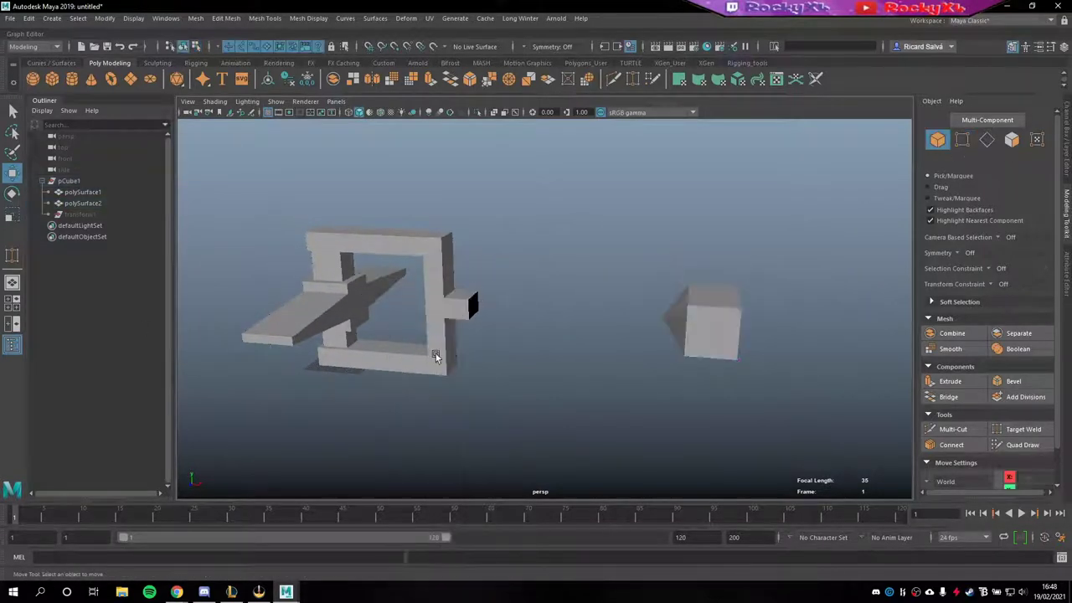
right_click_drag(436, 354, 516, 356, "alt")
left_click_drag(516, 360, 532, 329, "alt")
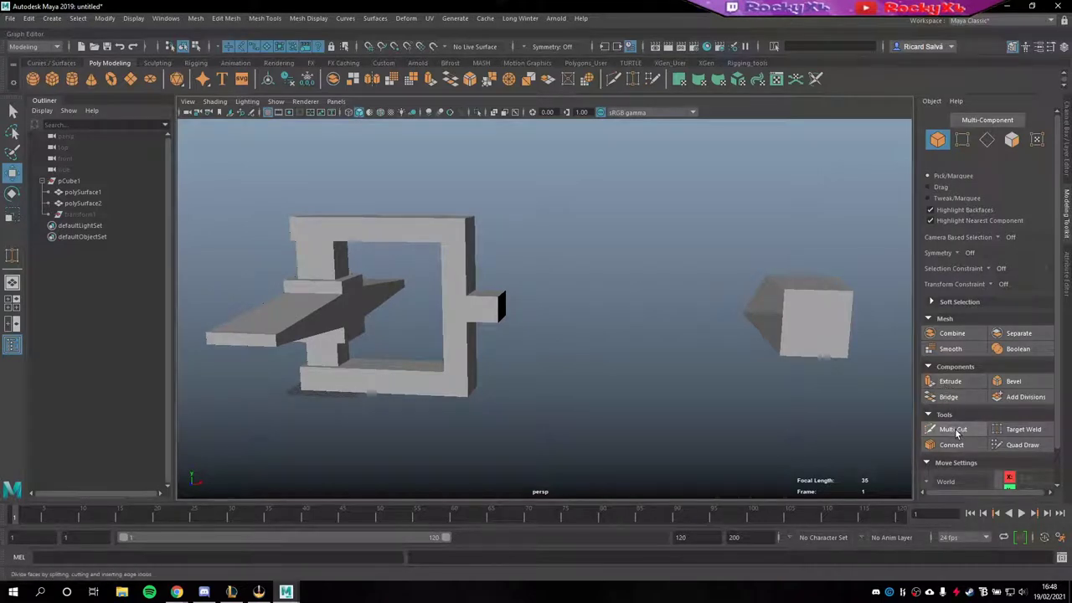
Step: Browse the Mesh Tools and Modify menus, then collapse pCube1 in the Outliner
left_click(269, 20)
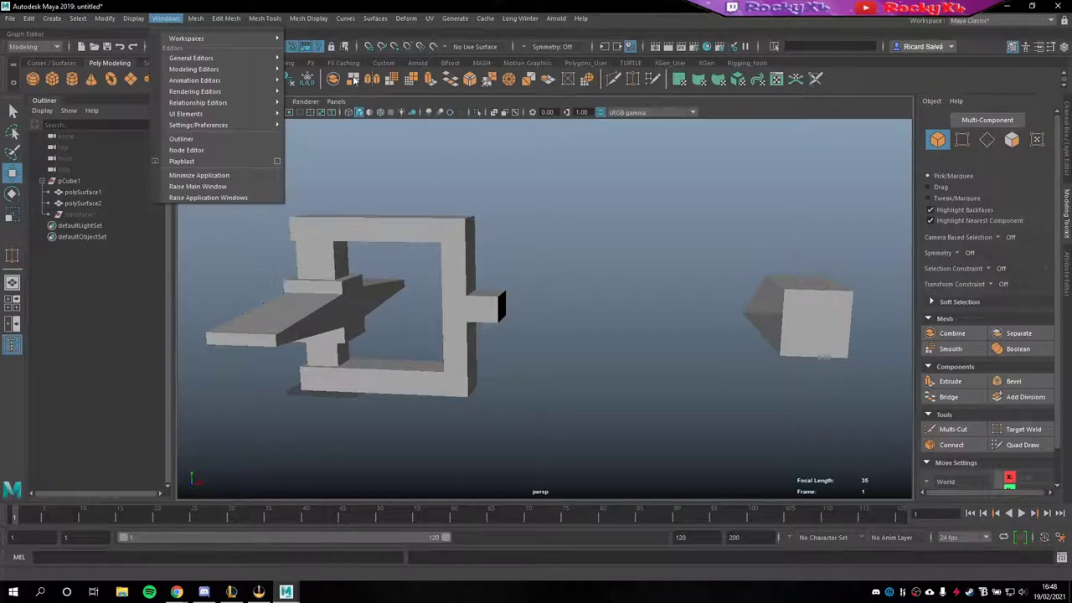
left_click(165, 18)
left_click(133, 17)
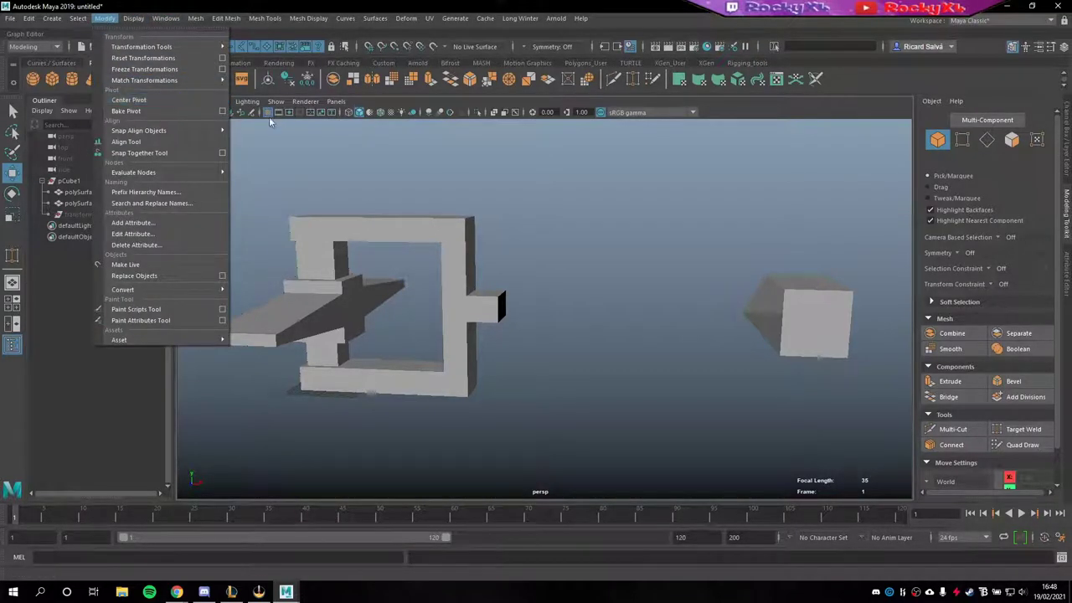
left_click(438, 186)
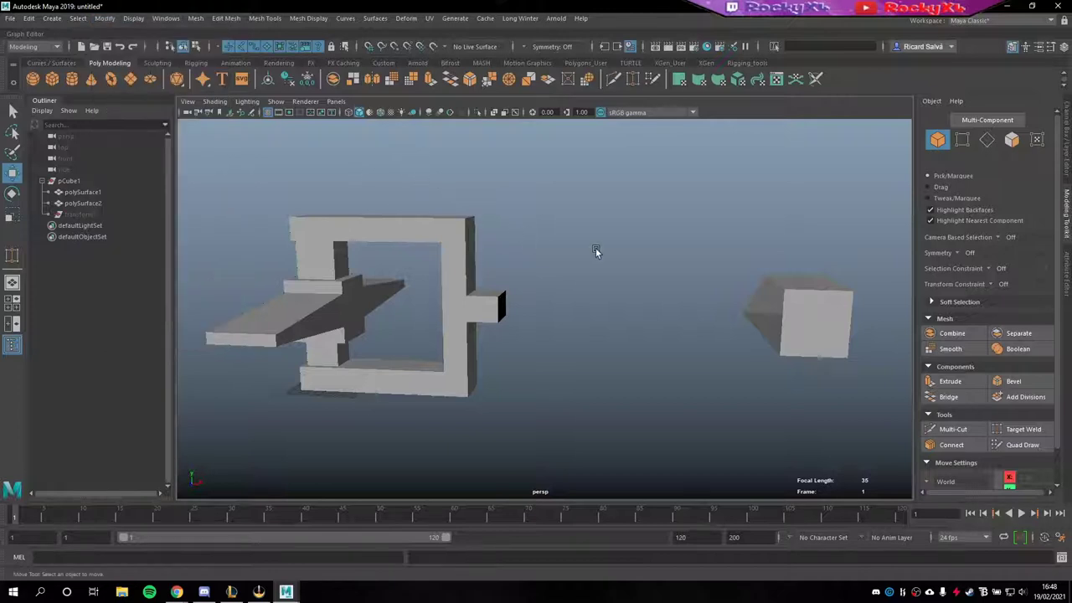
scroll(562, 248, "down", 1)
scroll(559, 248, "down", 1)
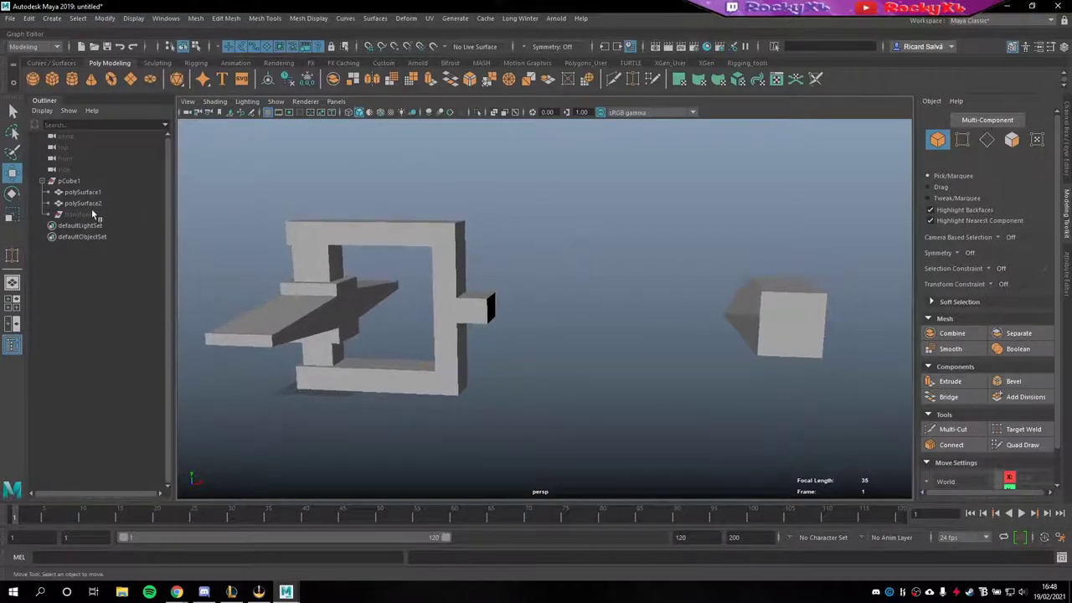
left_click(42, 181)
scroll(529, 238, "up", 1)
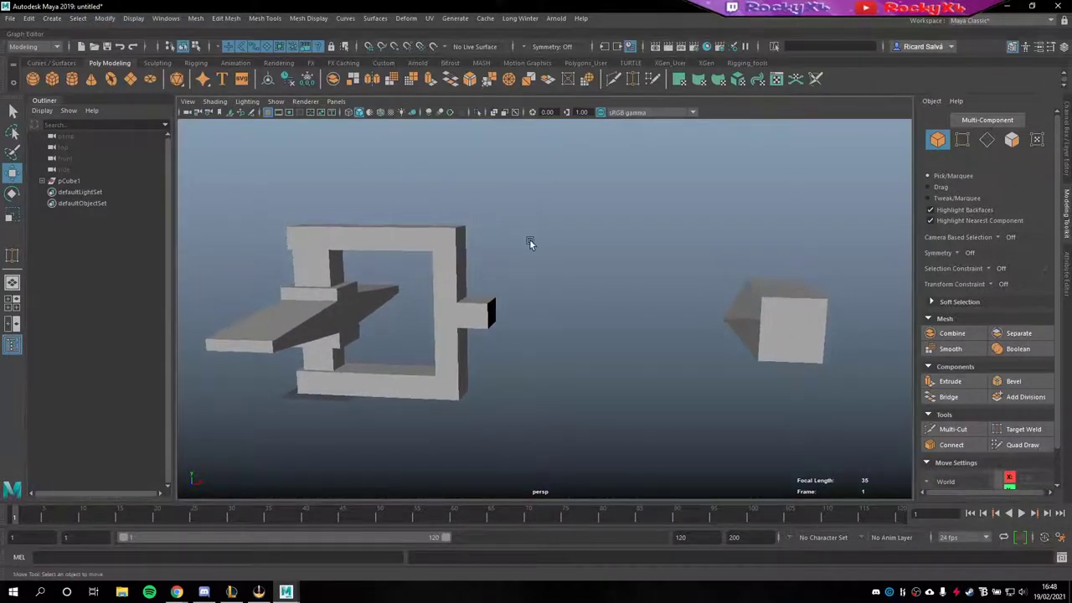